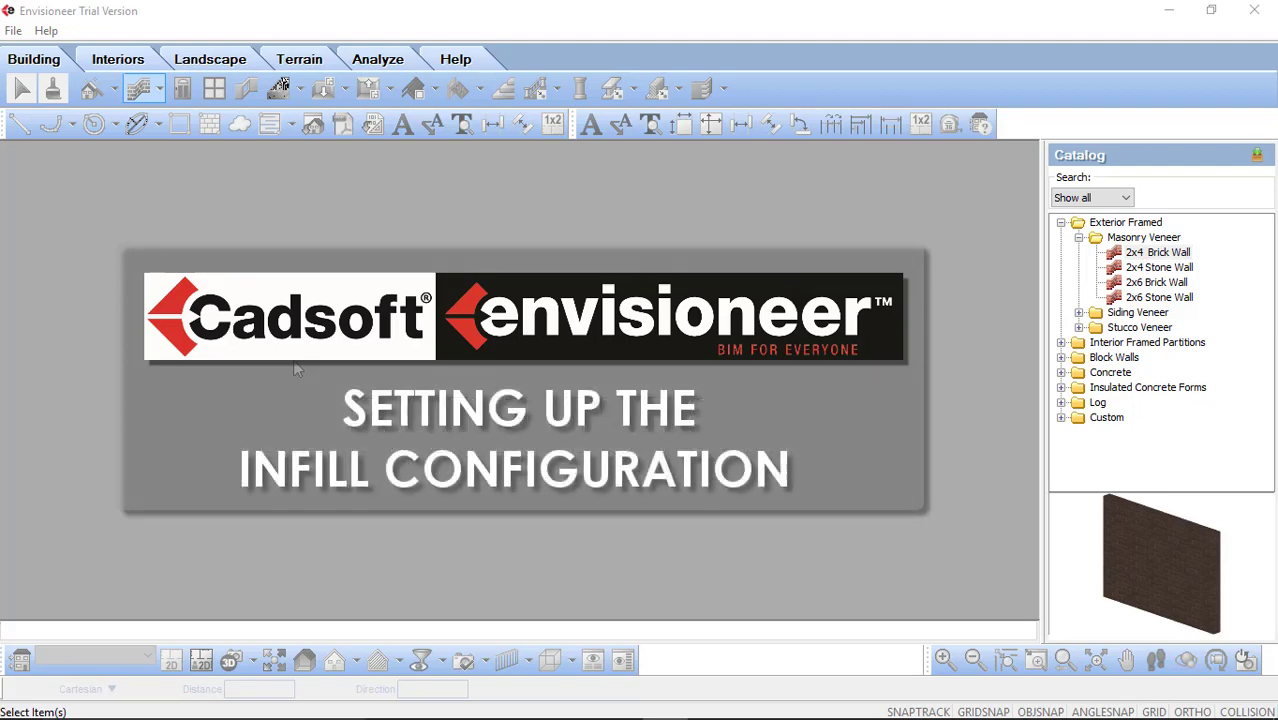
# - Create a new project from the 4-Pole barn construction.bld template
pyautogui.click(13, 30)
pyautogui.click(20, 51)
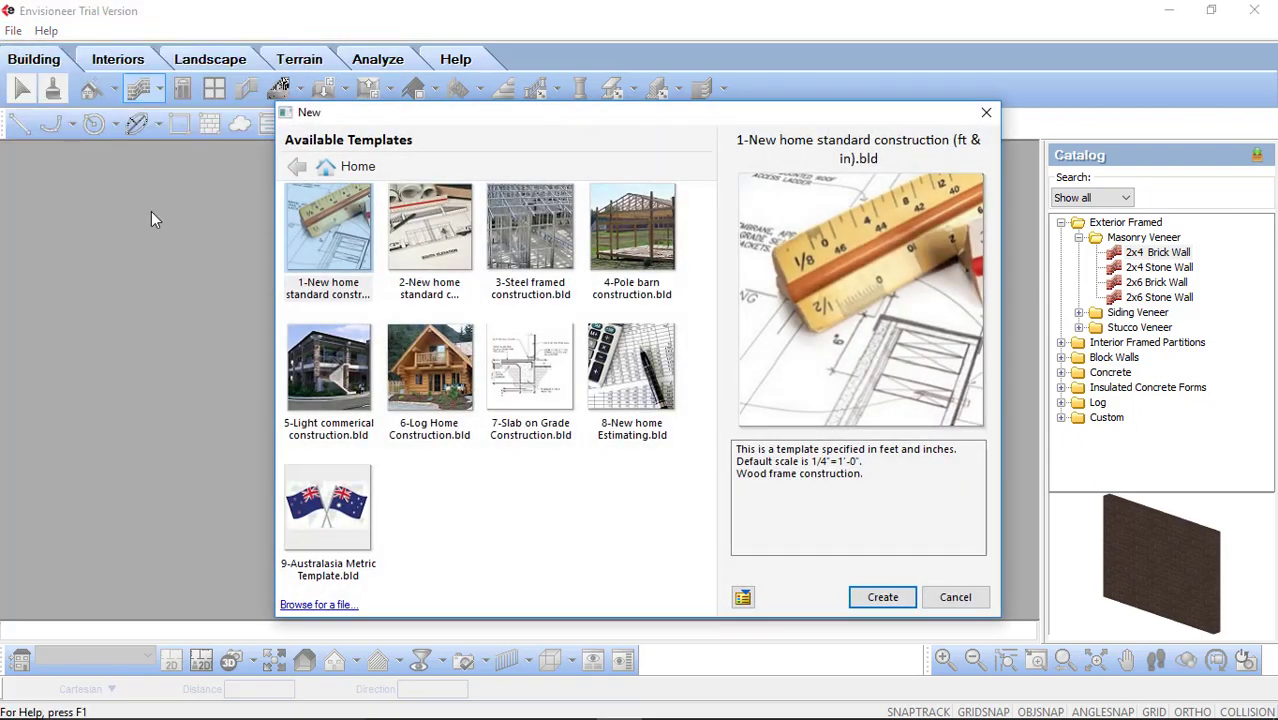
pyautogui.click(631, 235)
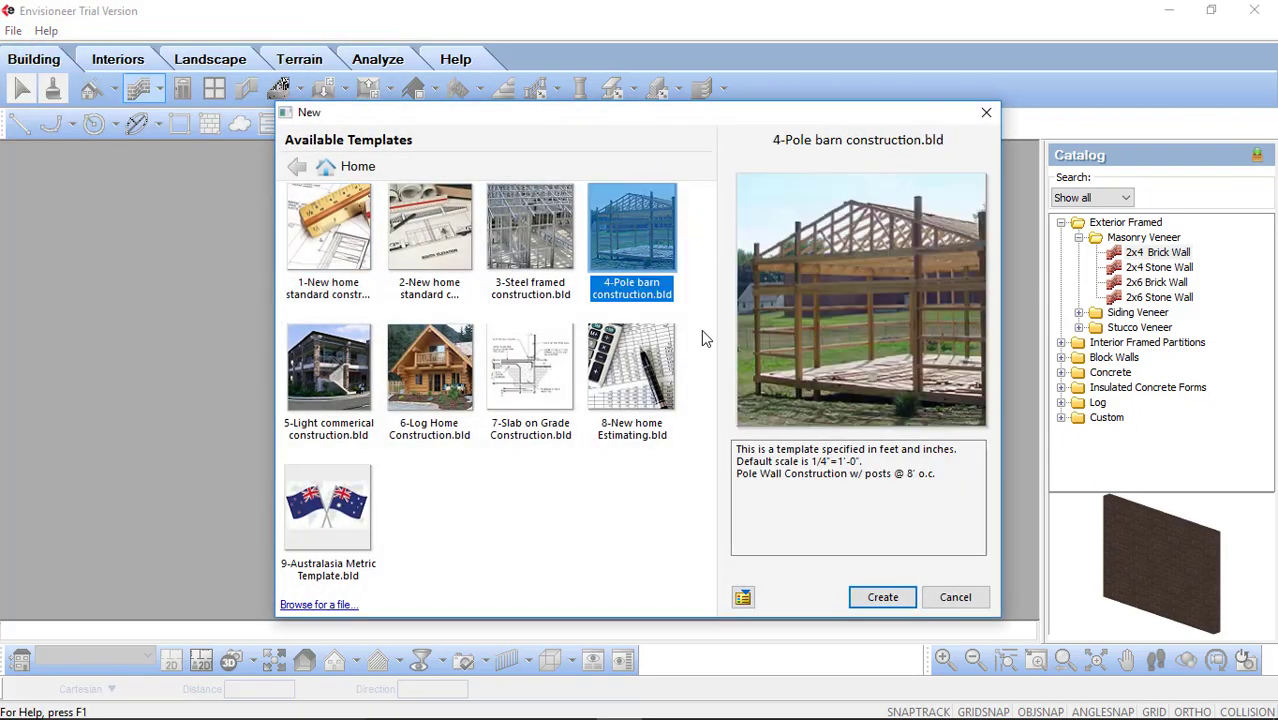
pyautogui.click(882, 597)
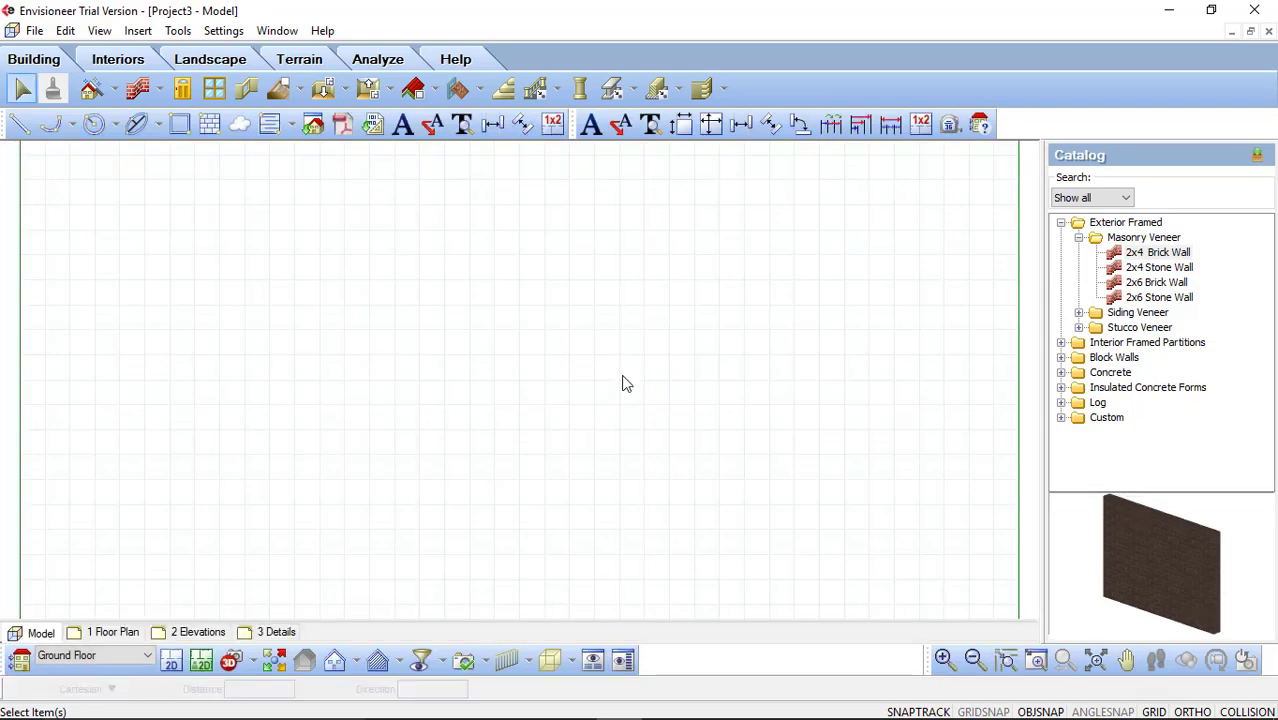
# - Open the Library Manager's Wall Framing Infill library and select Poles 8' OC
pyautogui.click(34, 31)
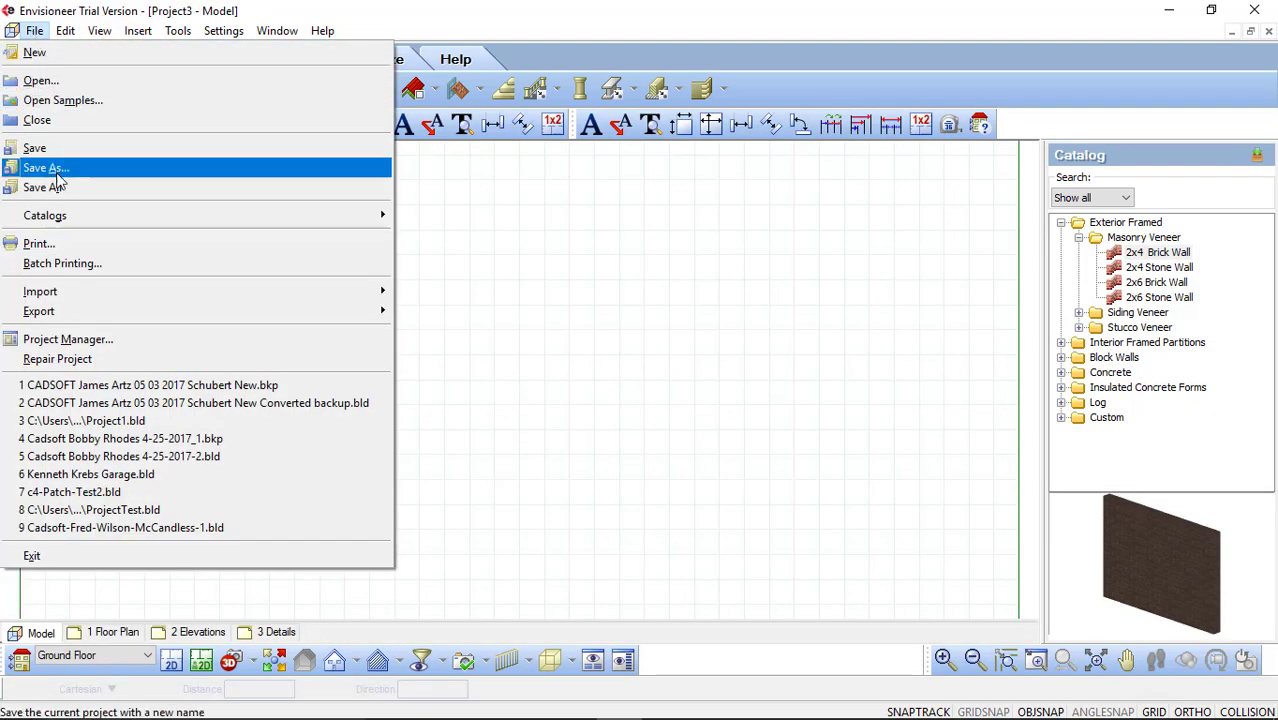
pyautogui.moveTo(110, 215)
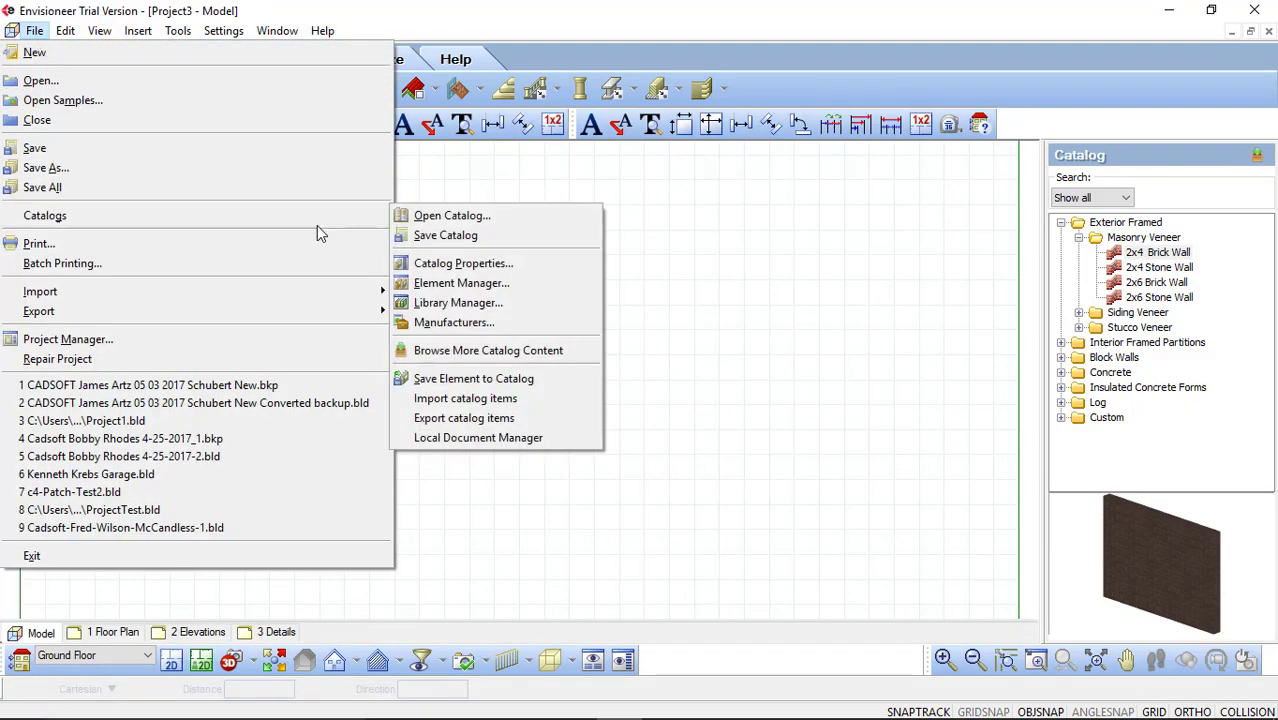
pyautogui.click(458, 302)
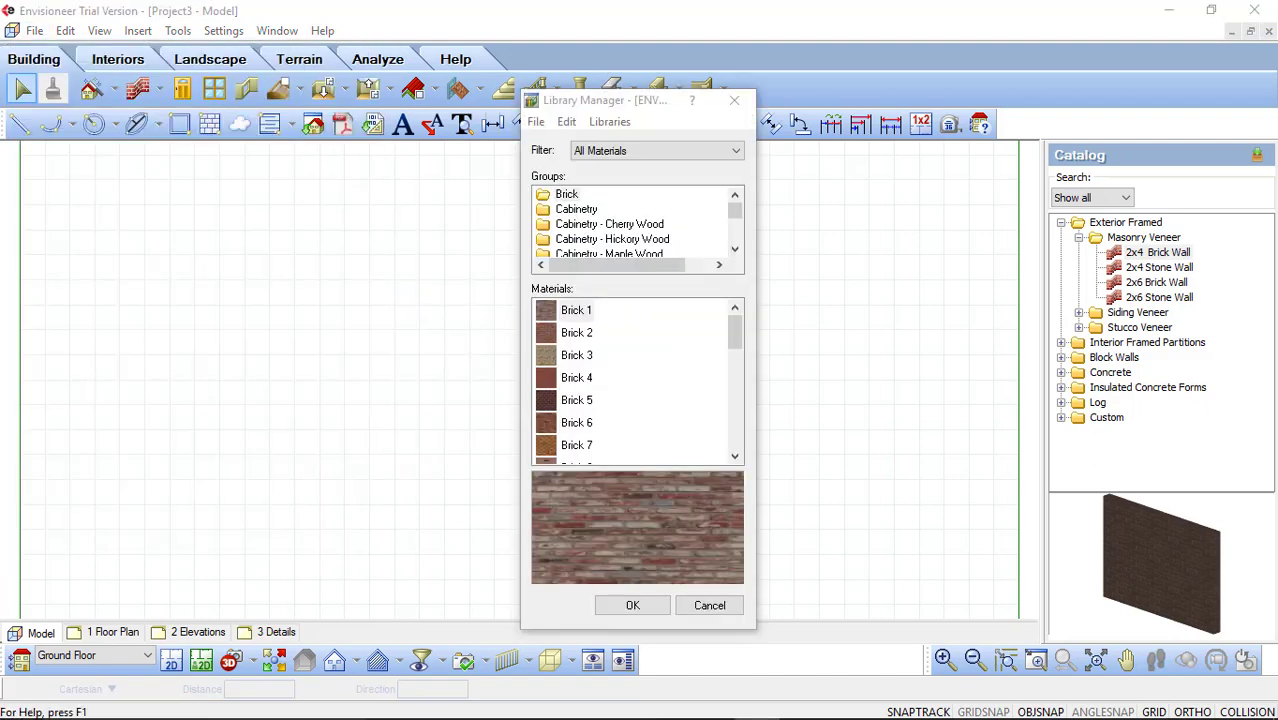
pyautogui.click(610, 122)
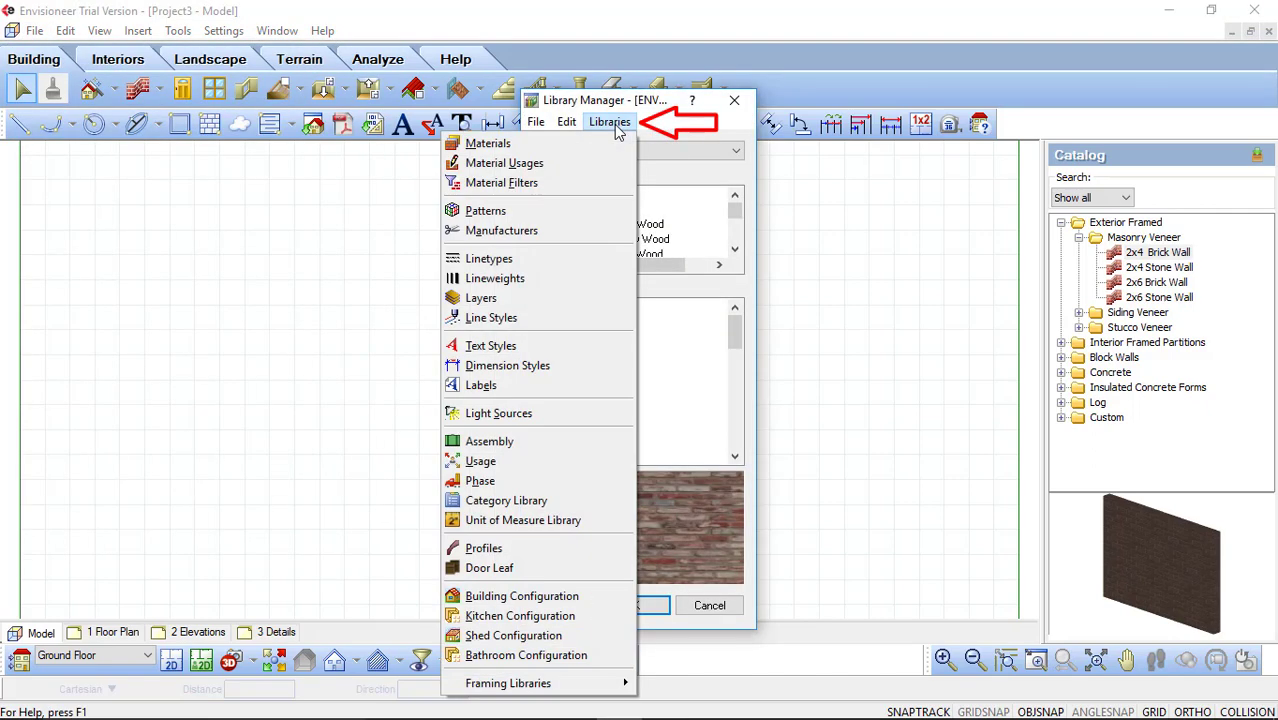
pyautogui.moveTo(603, 688)
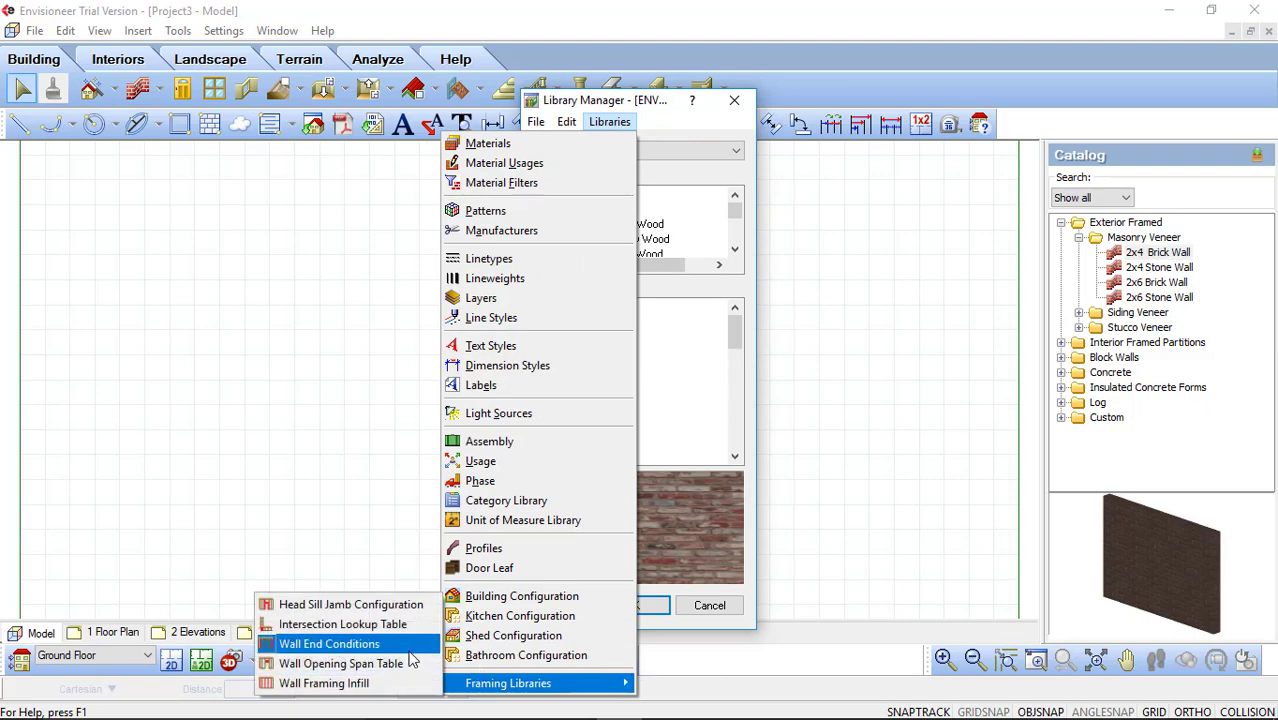
pyautogui.click(323, 683)
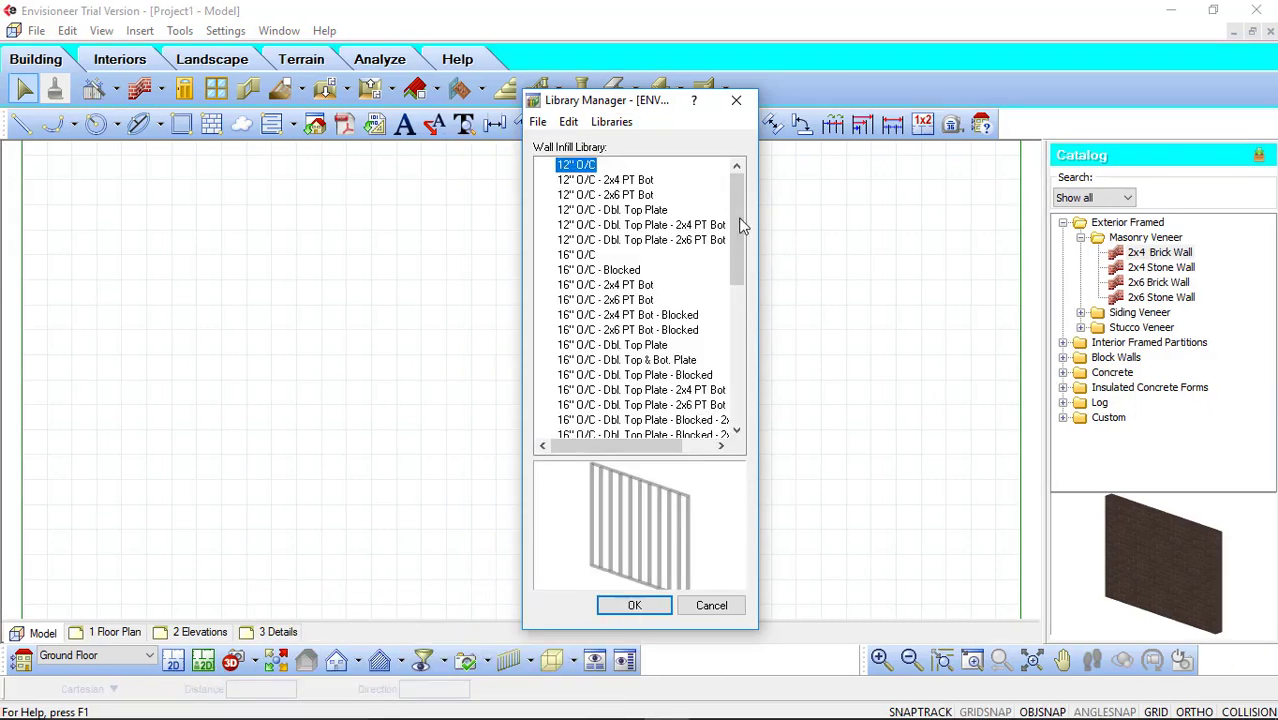
pyautogui.moveTo(742, 226); pyautogui.dragTo(729, 402)
pyautogui.click(596, 345)
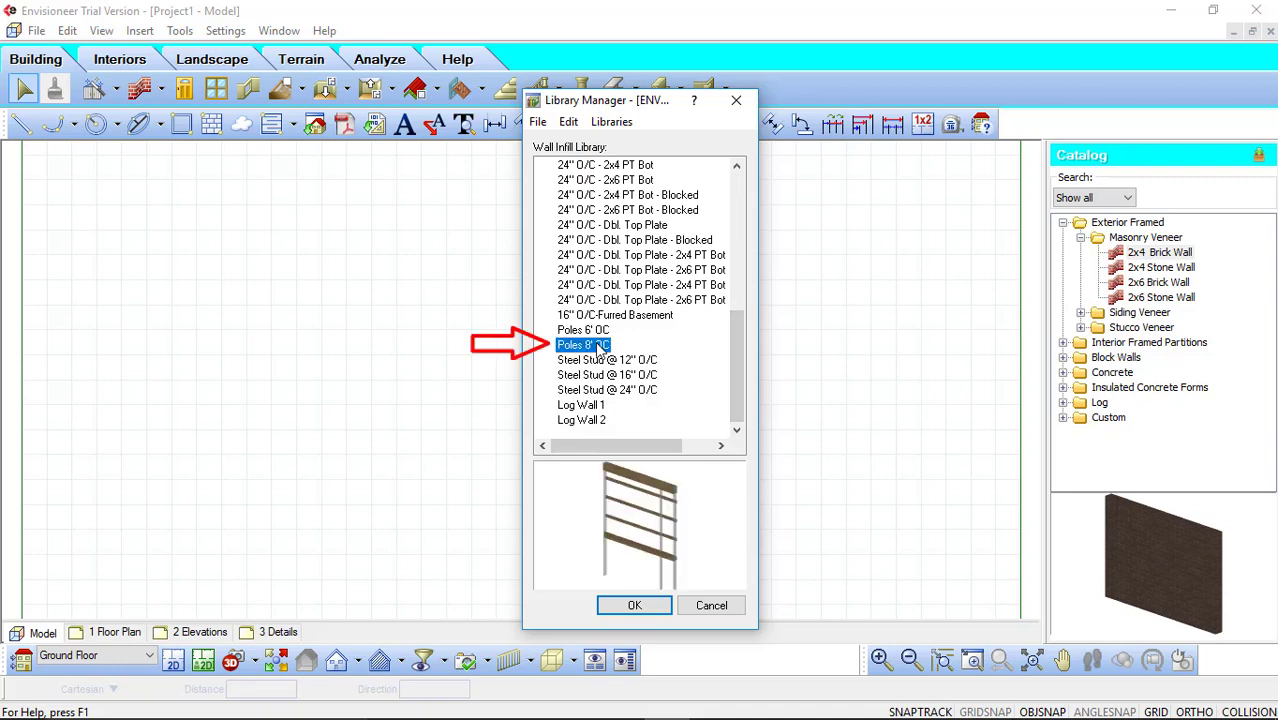
# - Edit the Poles 8' OC wall infill configuration and show its Infill Properties
pyautogui.rightClick(599, 347)
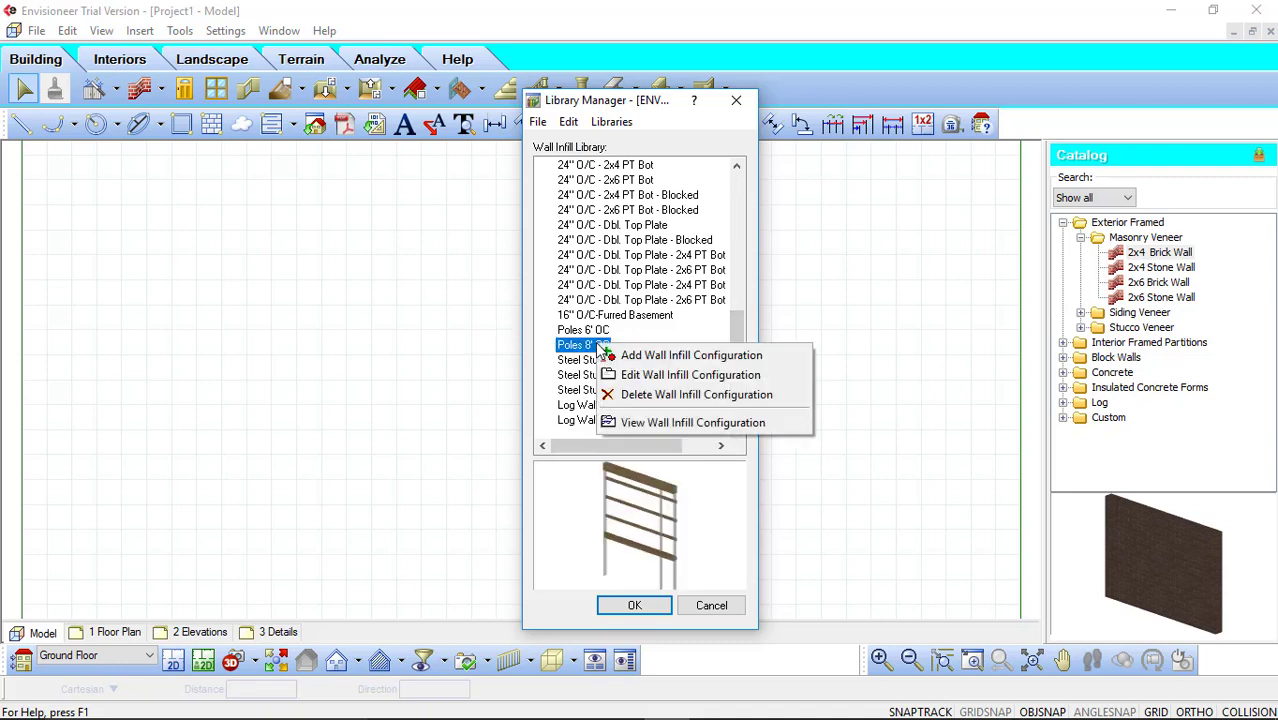
pyautogui.click(620, 375)
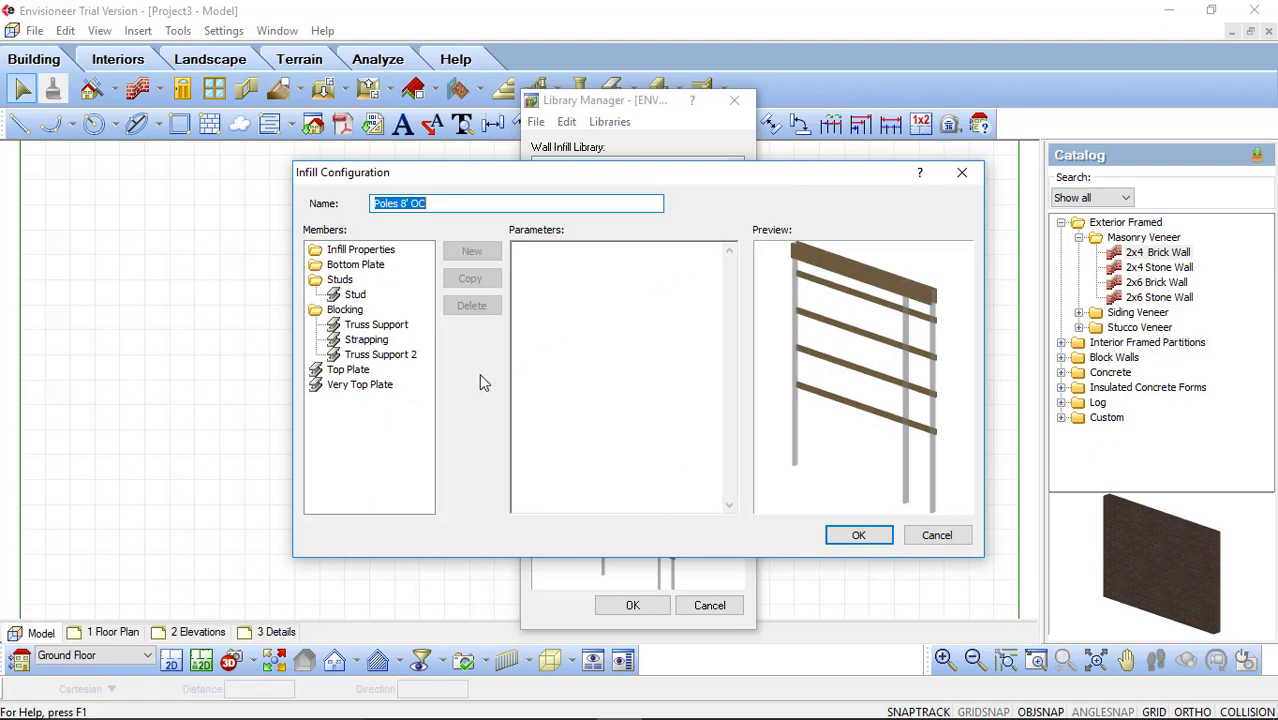
pyautogui.click(372, 255)
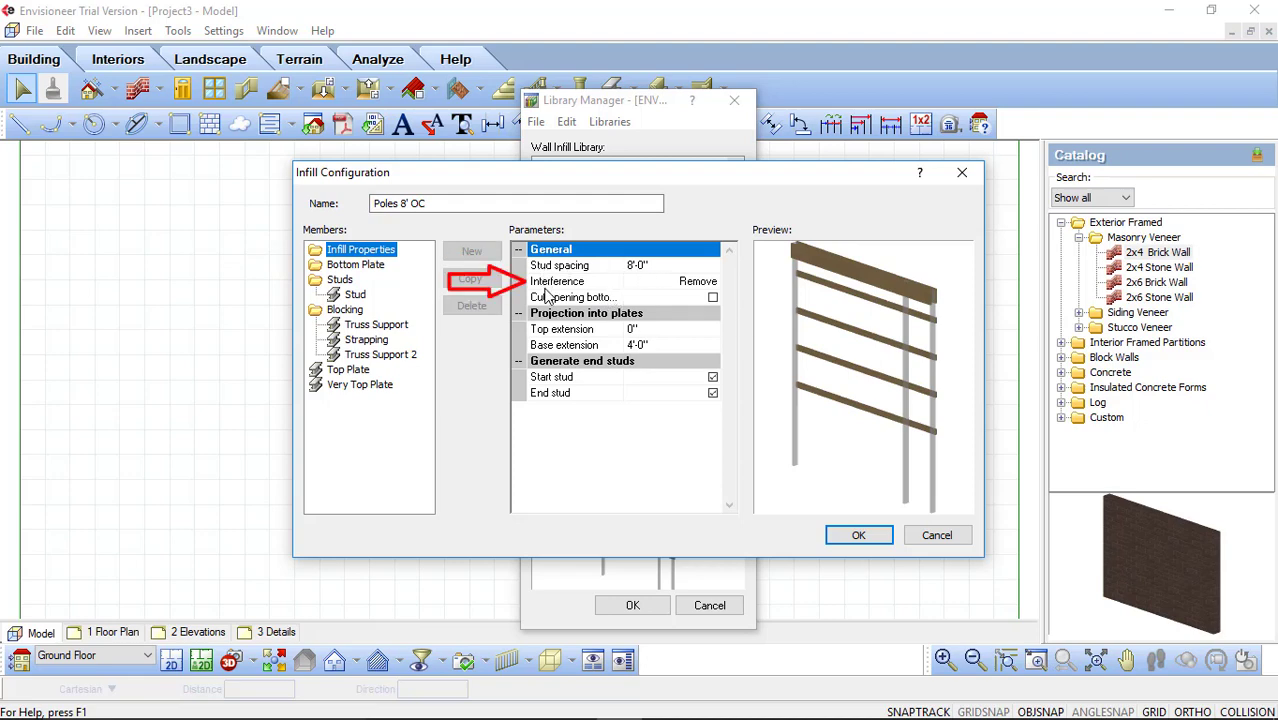
# - Try Interference set to Nearest, then return it to Remove
pyautogui.click(700, 283)
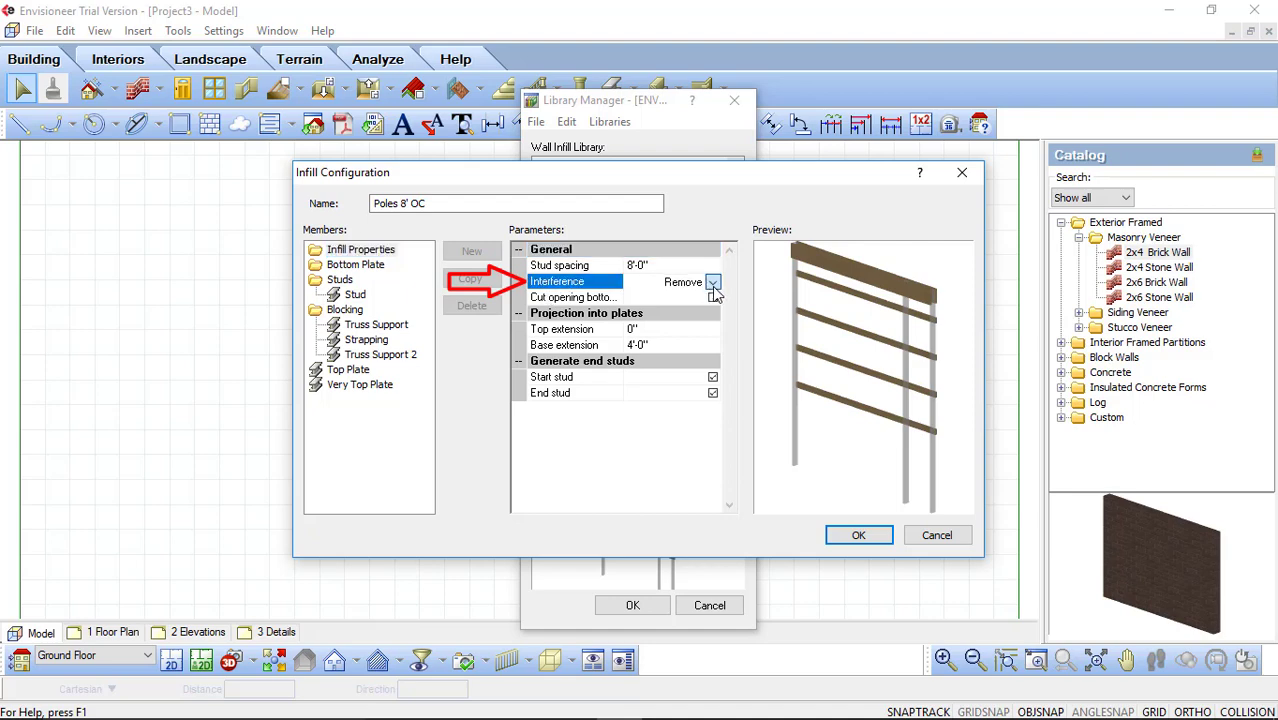
pyautogui.click(713, 284)
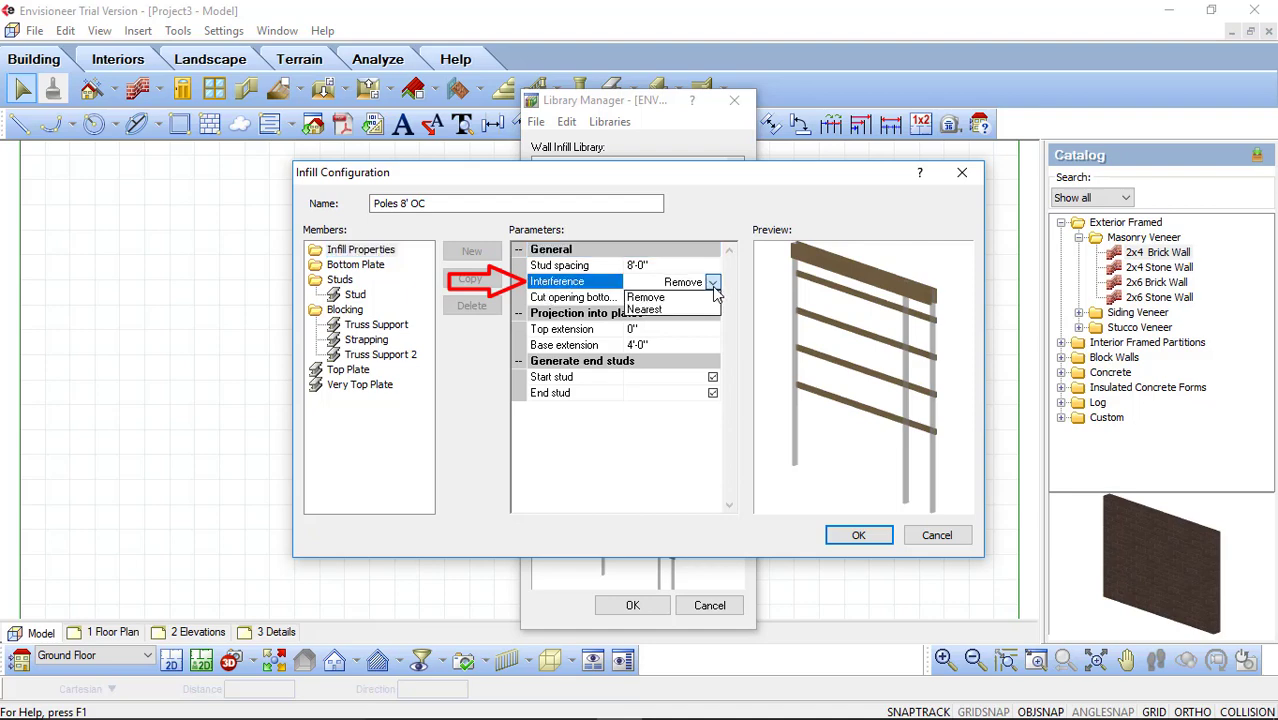
pyautogui.click(655, 310)
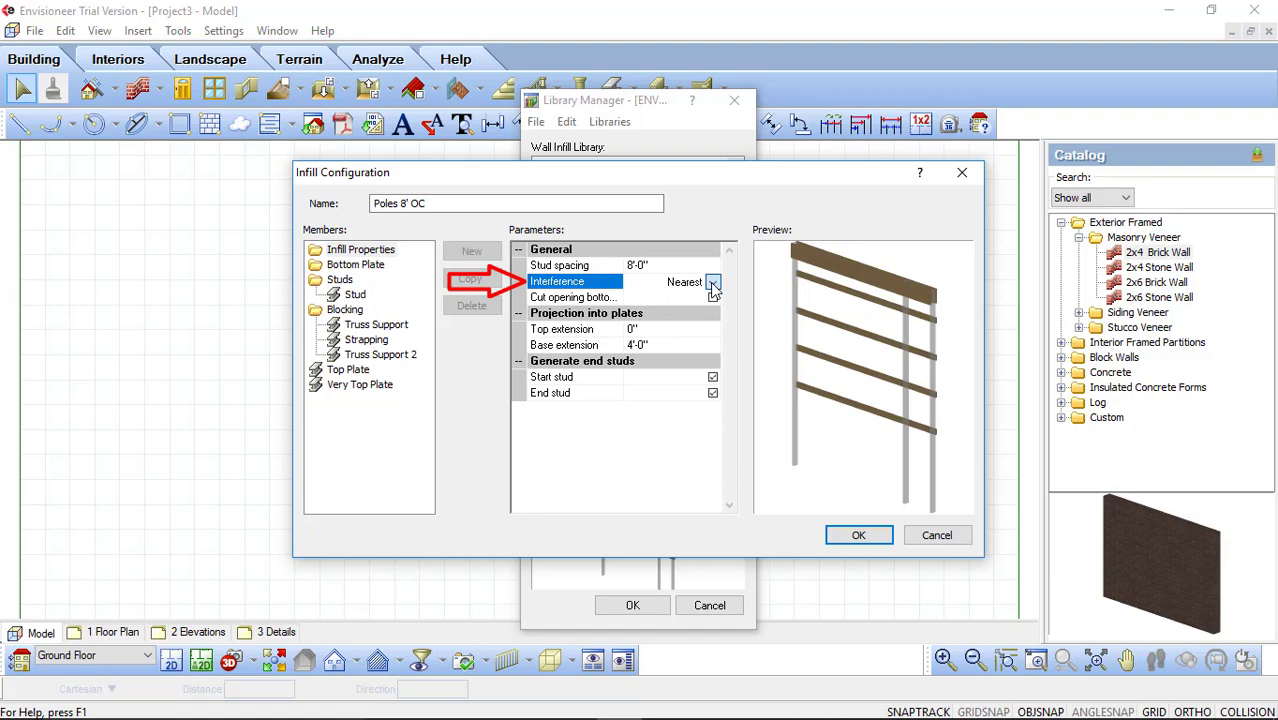
pyautogui.click(713, 284)
pyautogui.click(659, 300)
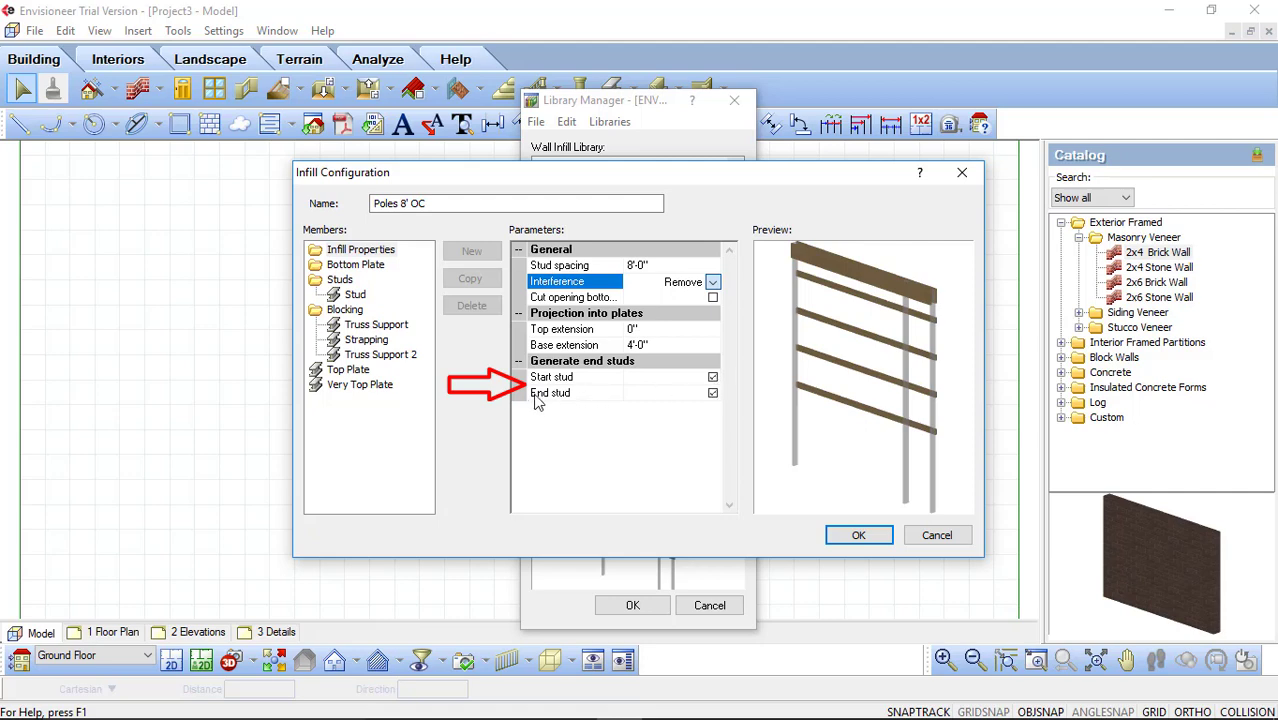
# - Preview turning the start and end studs off, then re-enable both
pyautogui.click(712, 377)
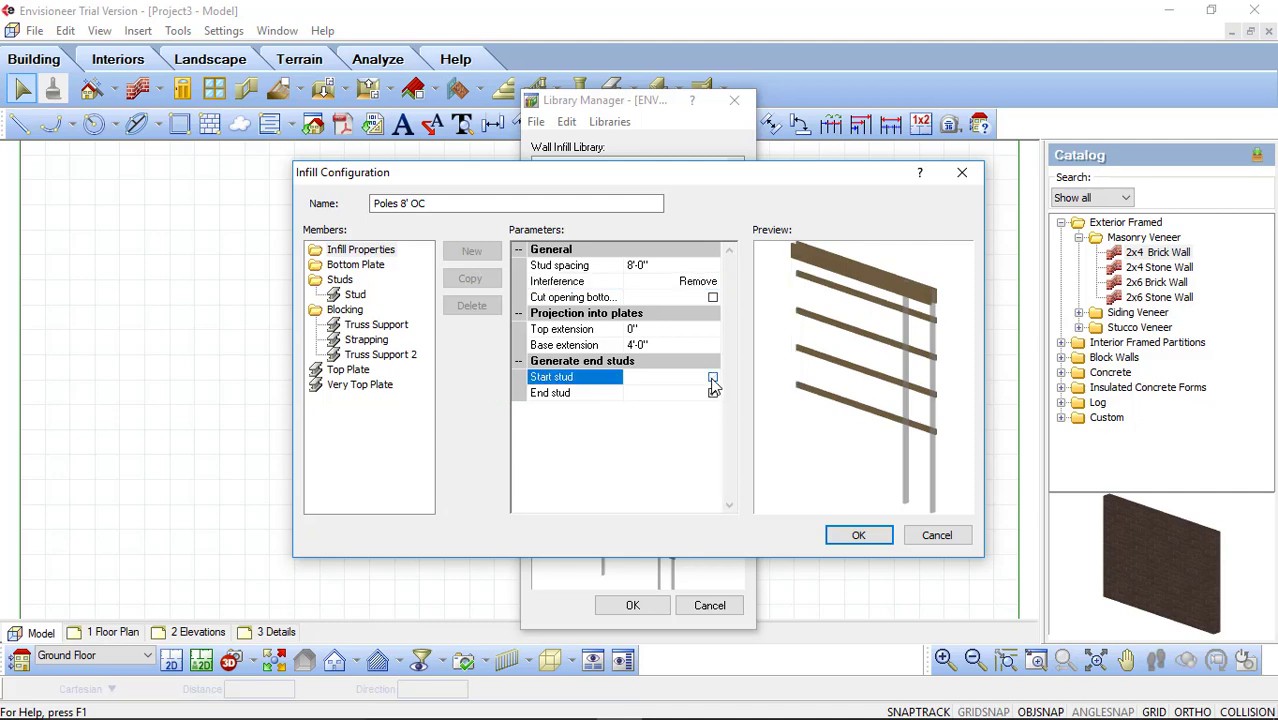
pyautogui.click(712, 378)
pyautogui.click(713, 393)
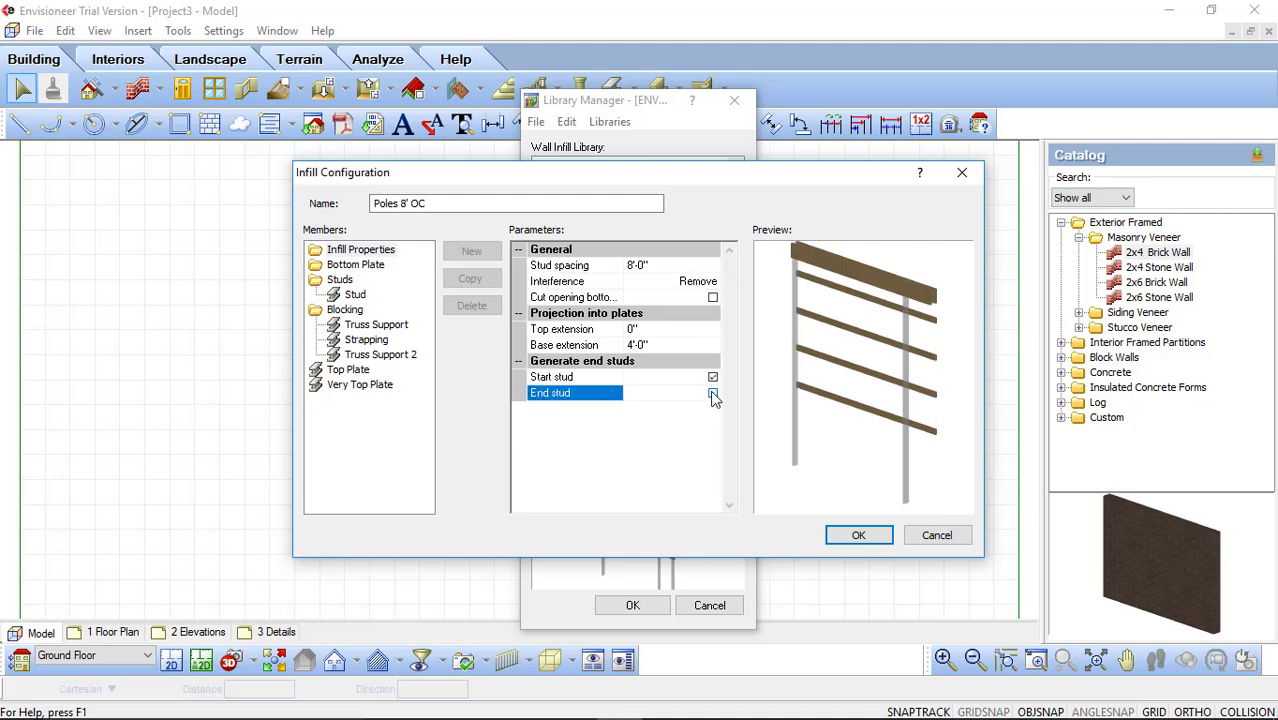
pyautogui.click(713, 393)
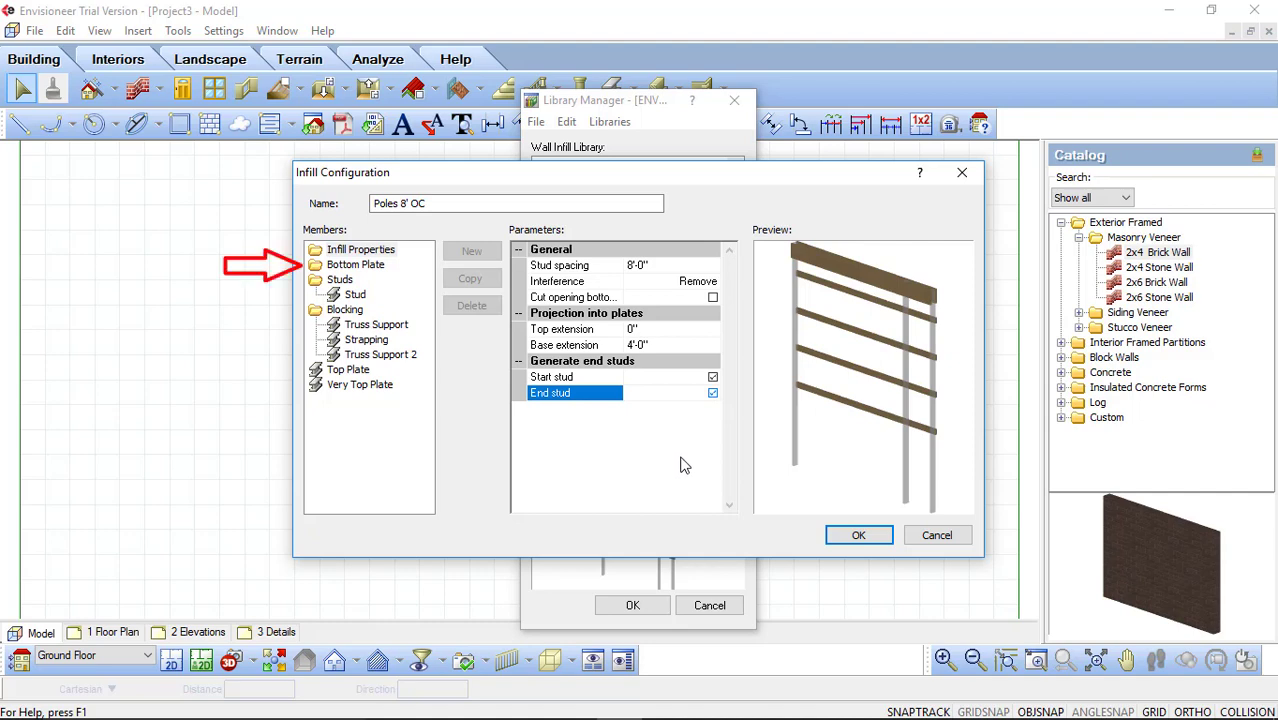
# - Review the Bottom Plate and Stud members and show the preview as Rendered Outline
pyautogui.click(360, 265)
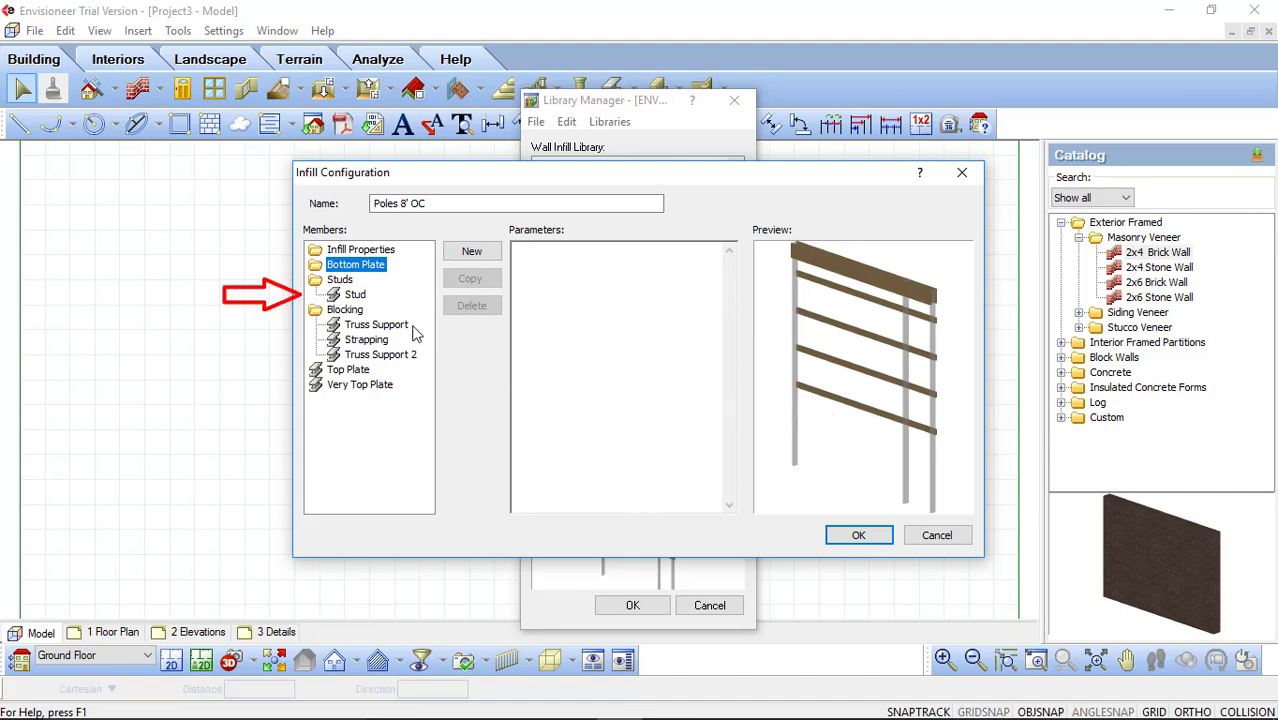
pyautogui.click(354, 294)
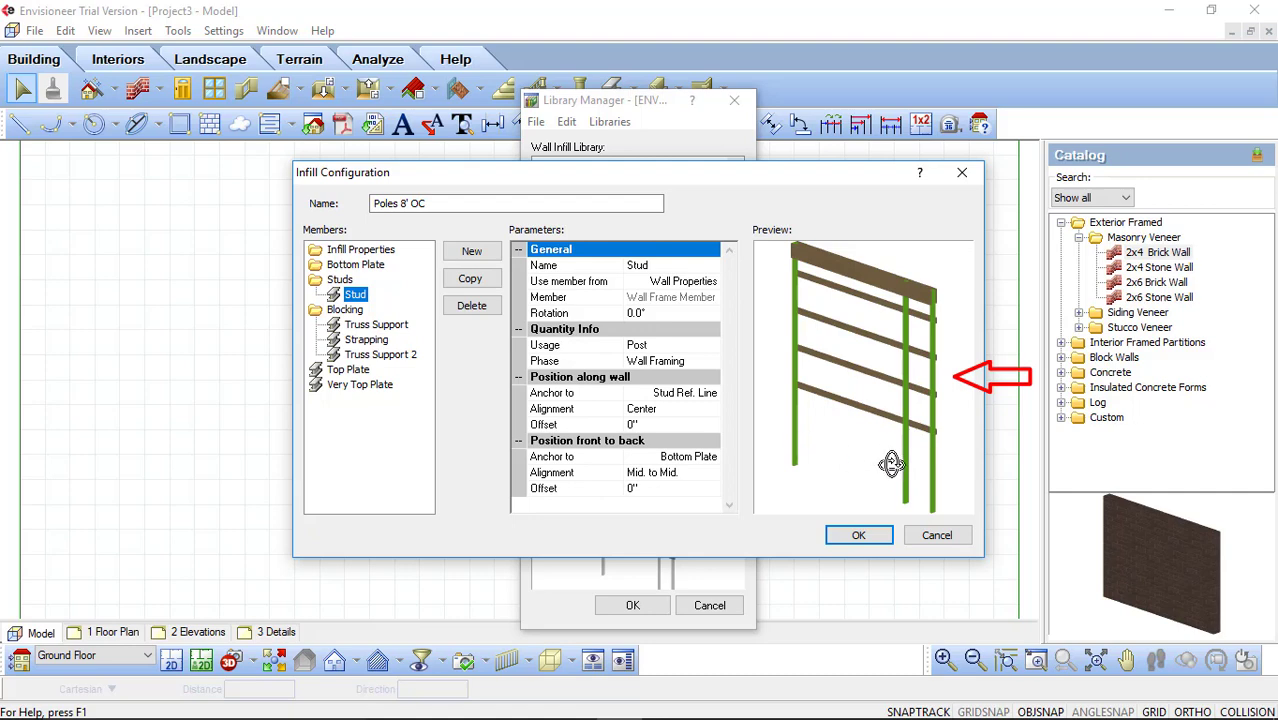
pyautogui.rightClick(849, 454)
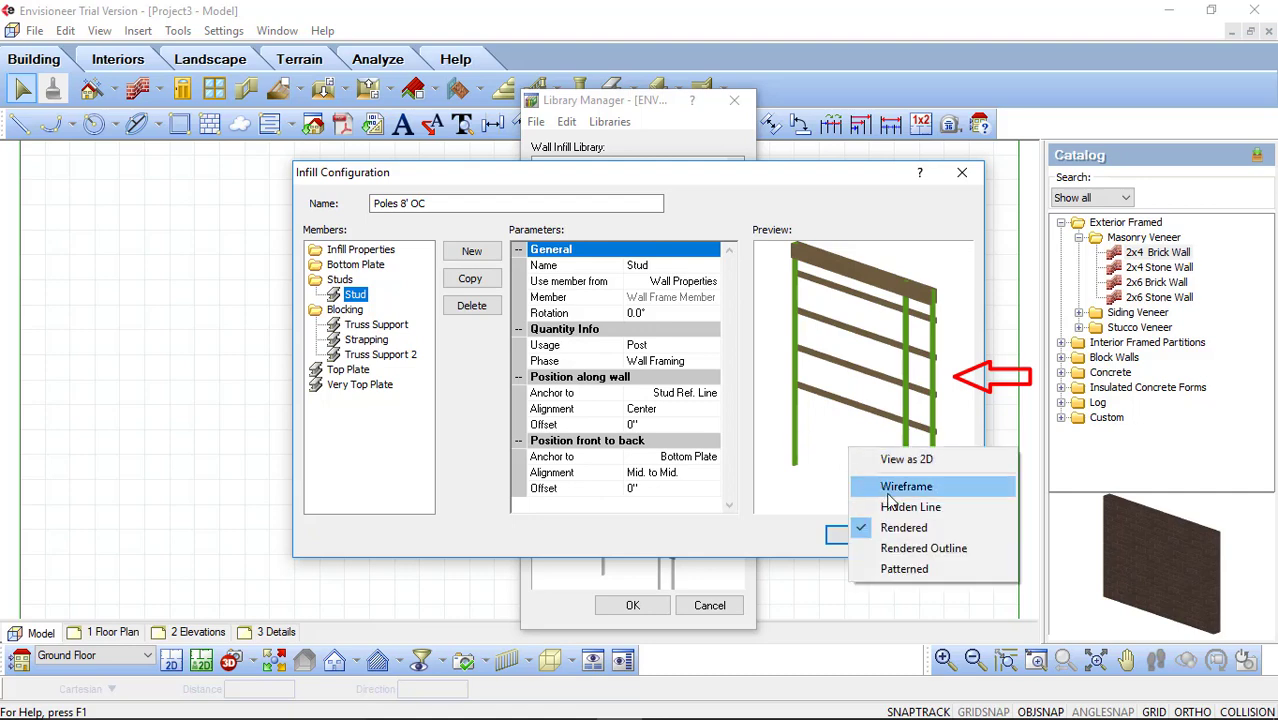
pyautogui.click(908, 549)
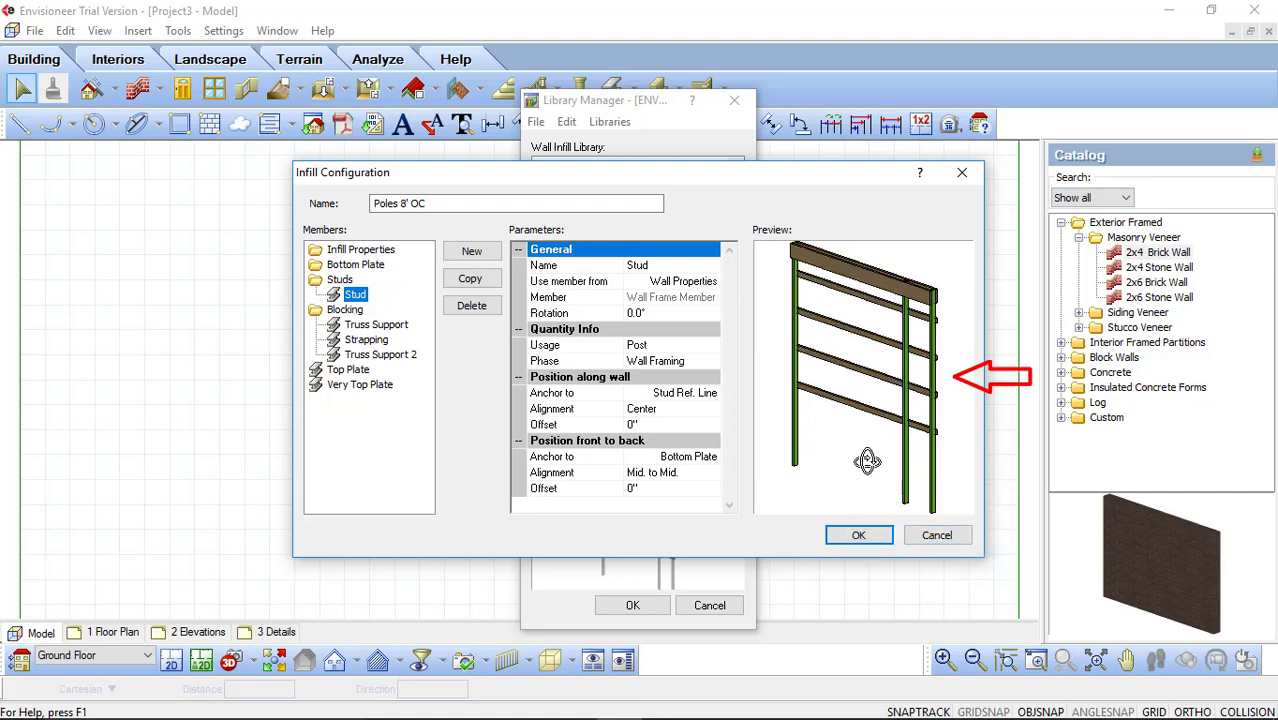
pyautogui.moveTo(862, 461)
pyautogui.mouseDown()
pyautogui.moveTo(799, 448)
pyautogui.moveTo(879, 448)
pyautogui.moveTo(879, 400)
pyautogui.moveTo(867, 440)
pyautogui.moveTo(813, 451)
pyautogui.moveTo(862, 457)
pyautogui.mouseUp()
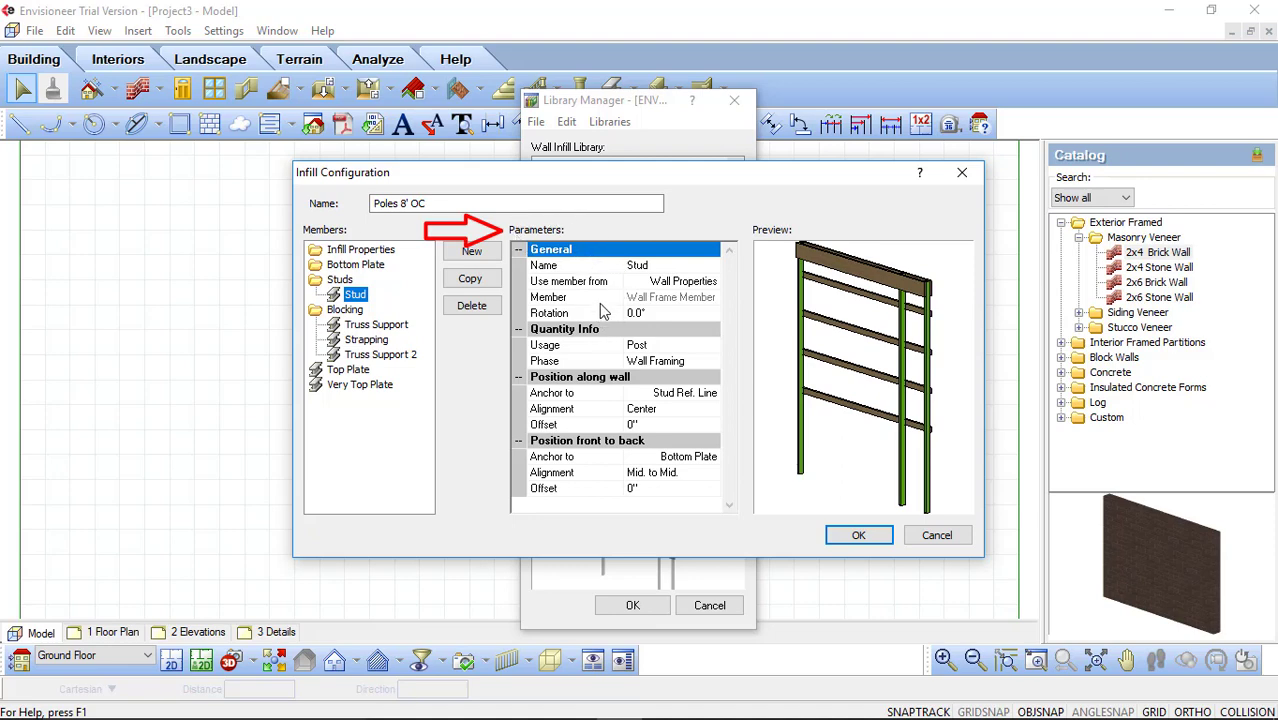
# - Rename the Stud member to Post
pyautogui.click(640, 266)
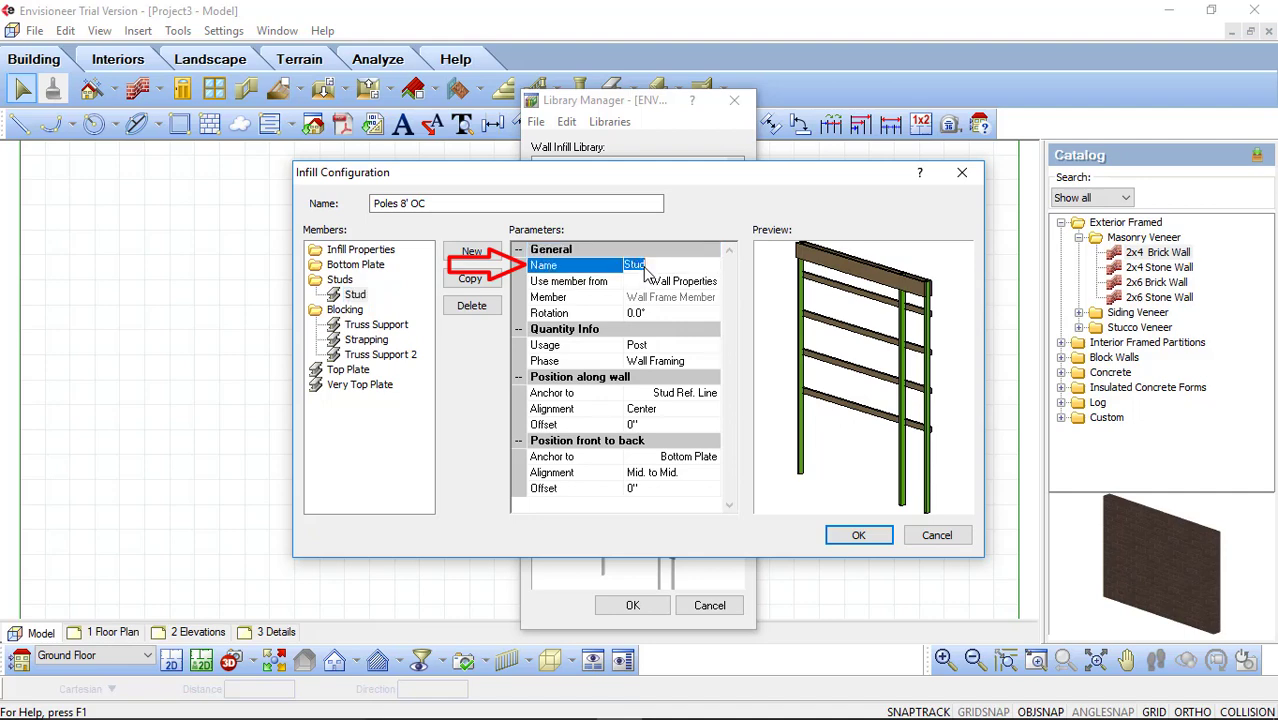
pyautogui.write('Post')
pyautogui.press('Tab')
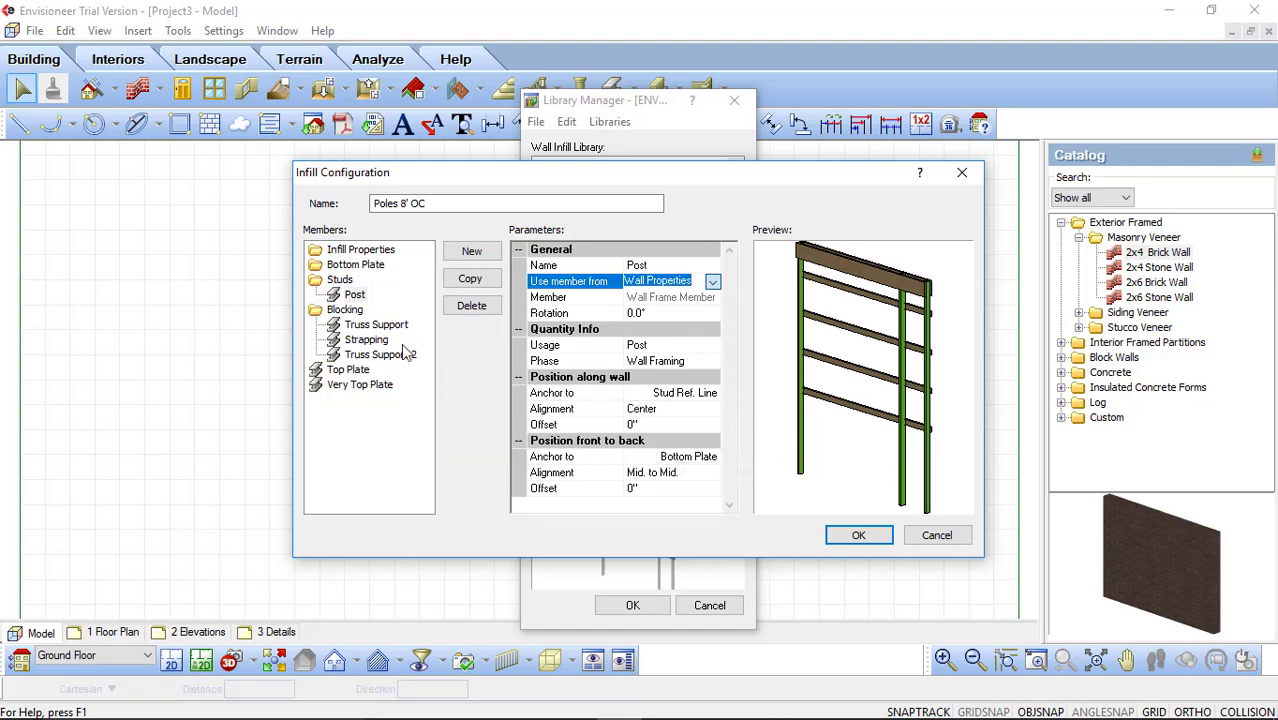
pyautogui.click(354, 314)
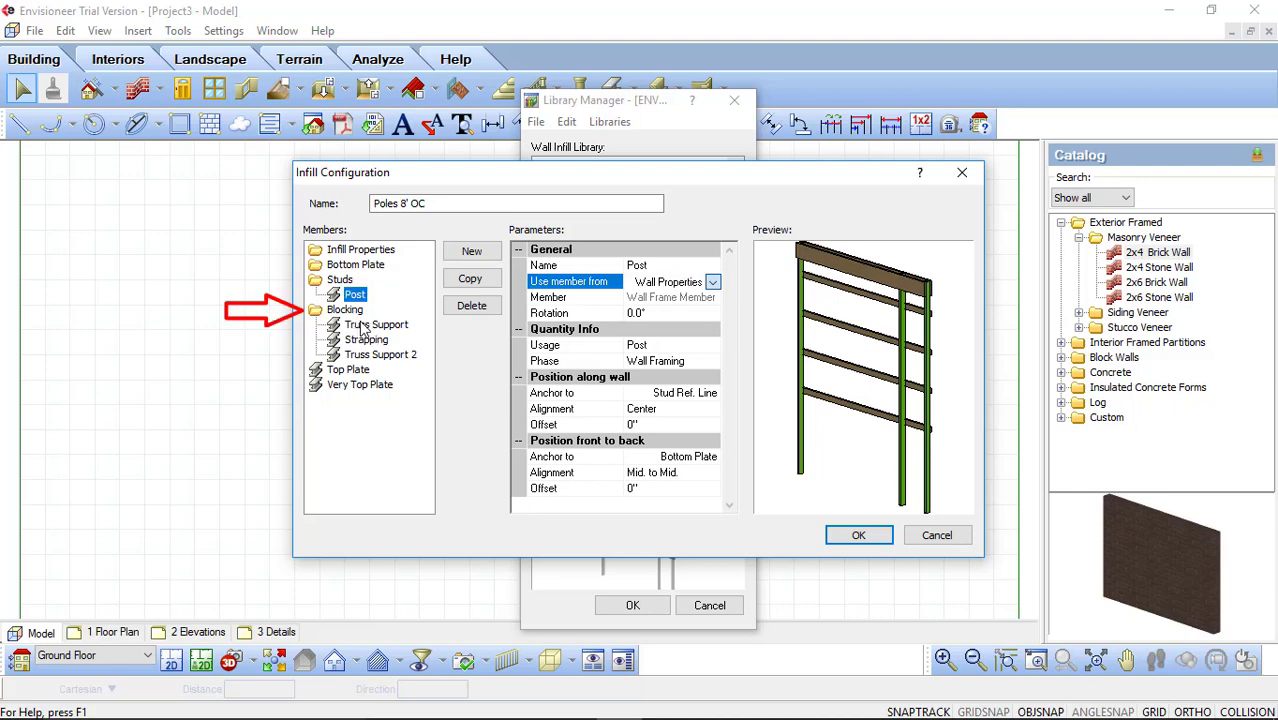
pyautogui.click(364, 326)
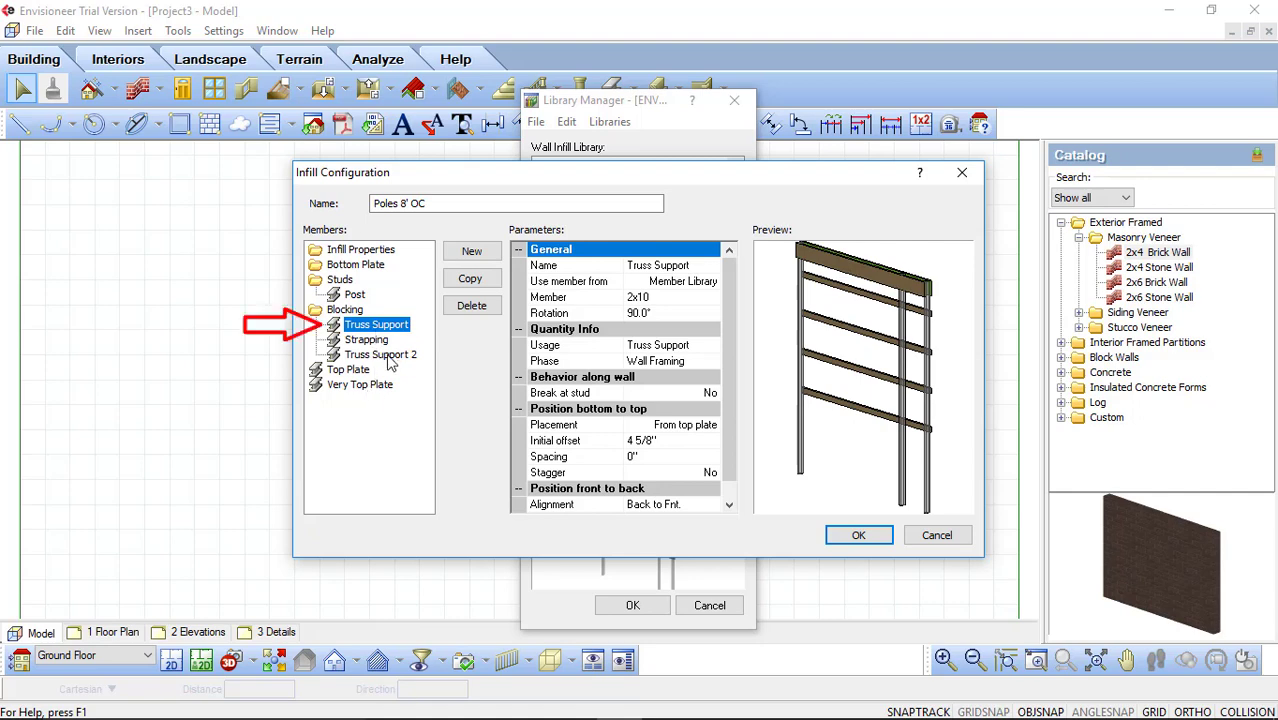
pyautogui.click(388, 355)
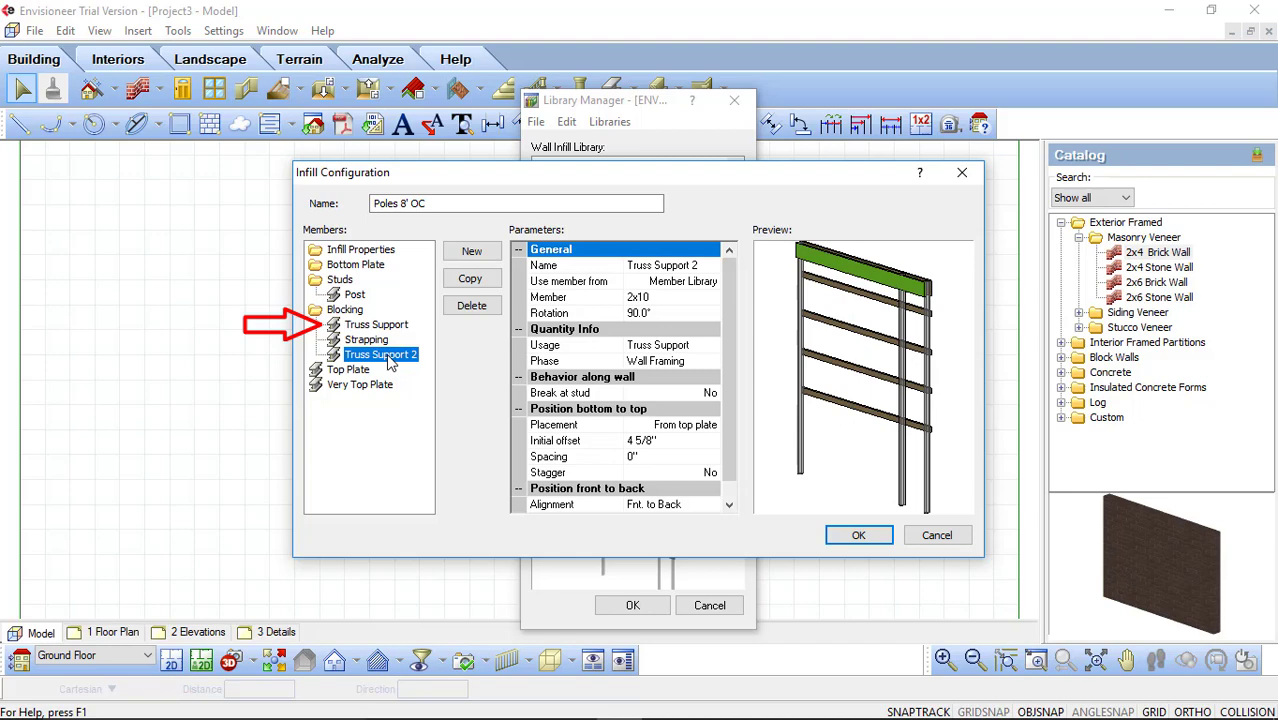
pyautogui.click(381, 340)
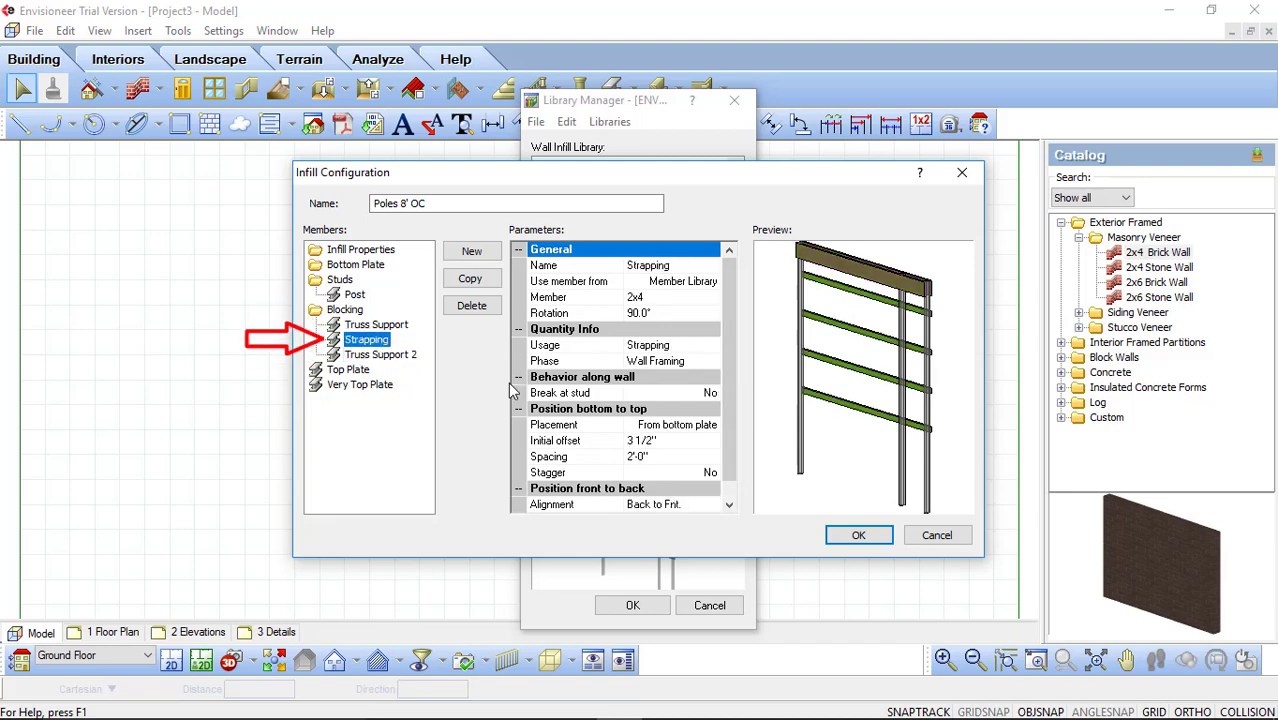
pyautogui.click(400, 326)
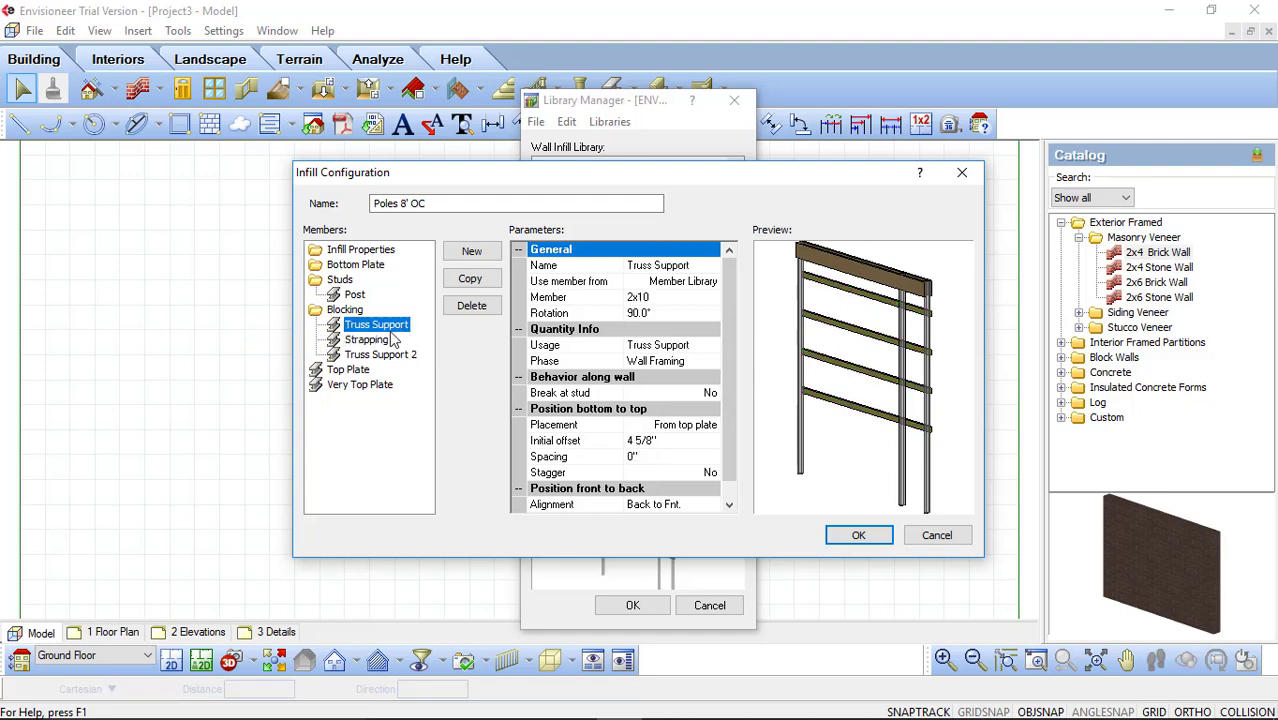
pyautogui.click(385, 342)
pyautogui.click(384, 355)
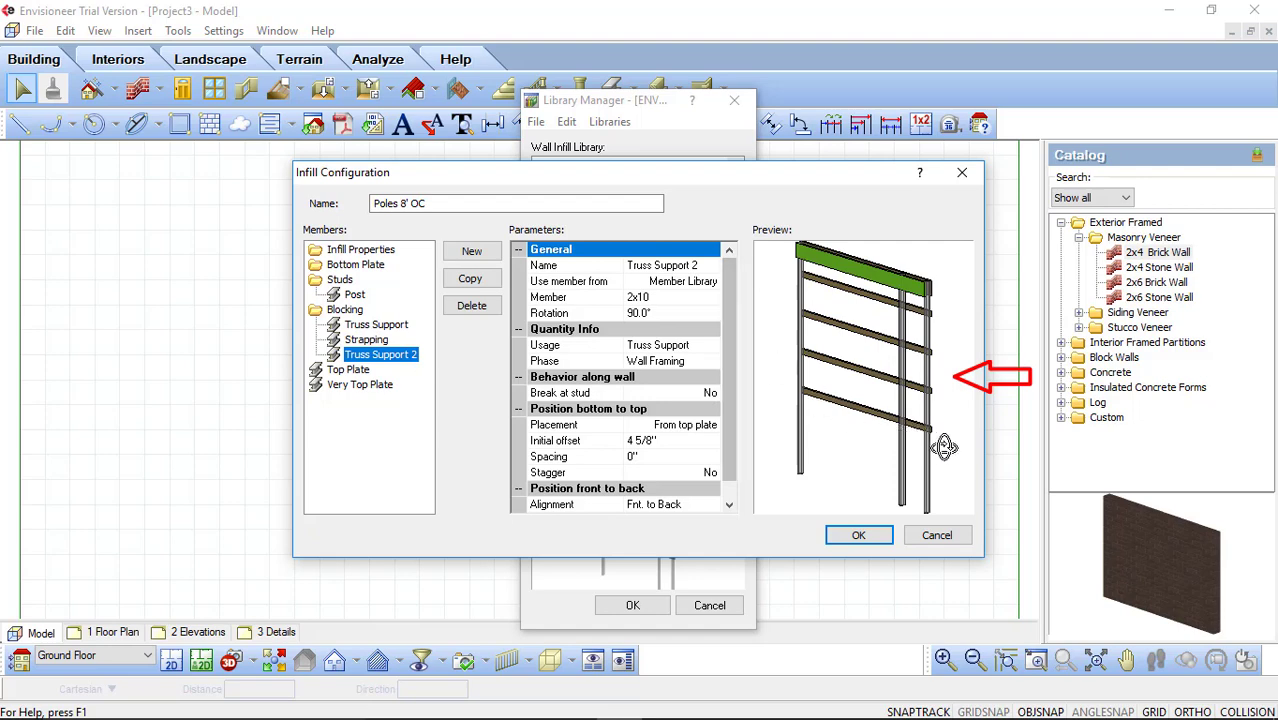
pyautogui.moveTo(943, 447)
pyautogui.mouseDown()
pyautogui.moveTo(866, 446)
pyautogui.moveTo(933, 440)
pyautogui.mouseUp()
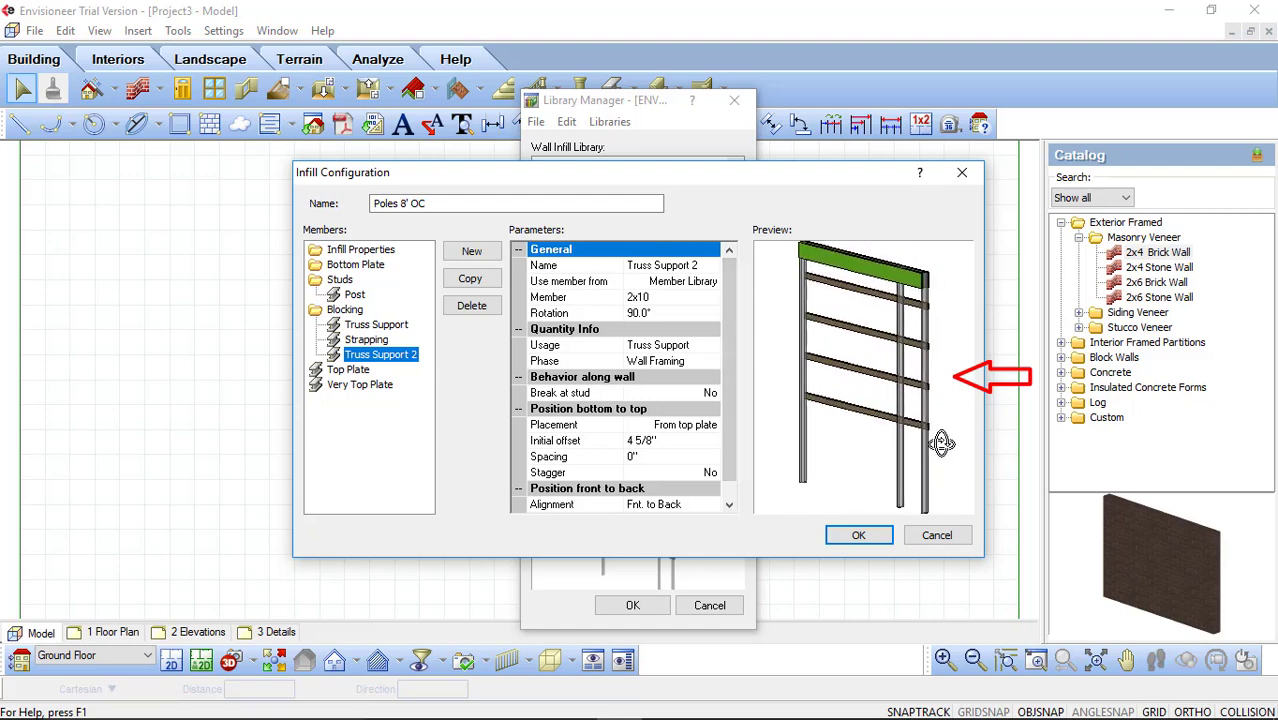
pyautogui.click(381, 341)
pyautogui.moveTo(885, 395)
pyautogui.mouseDown()
pyautogui.moveTo(828, 400)
pyautogui.moveTo(896, 402)
pyautogui.mouseUp()
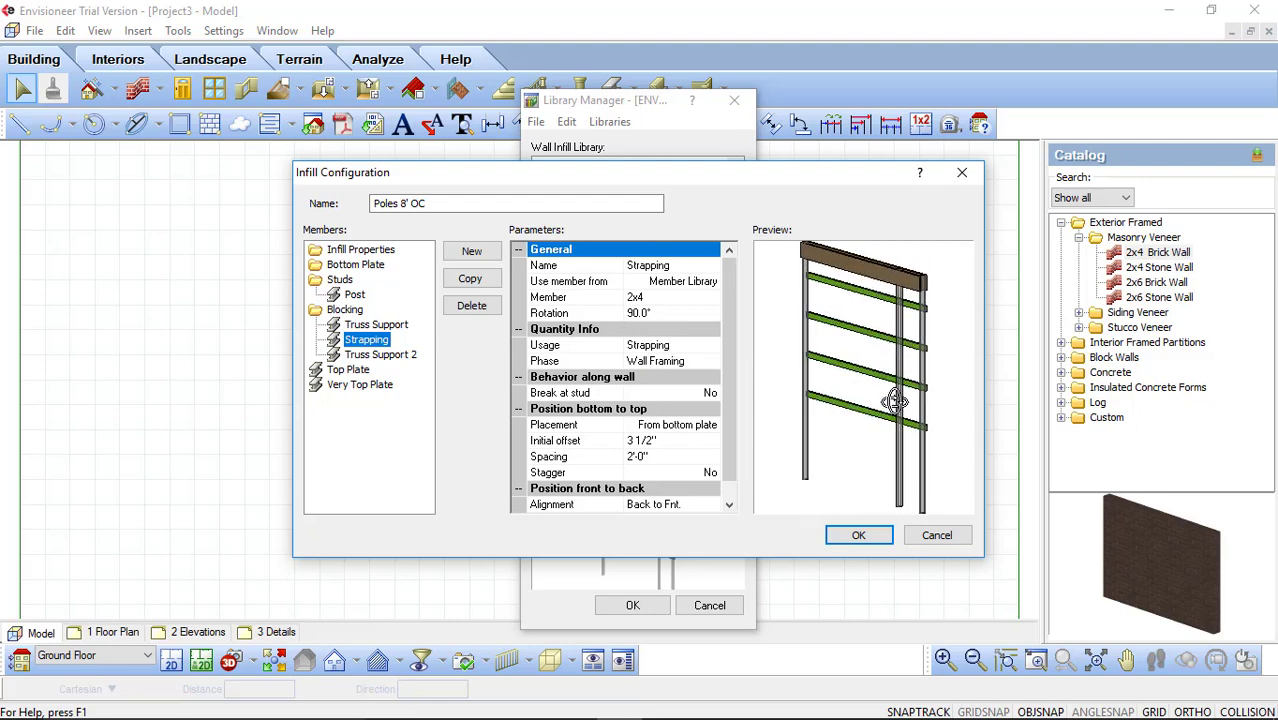
pyautogui.click(400, 326)
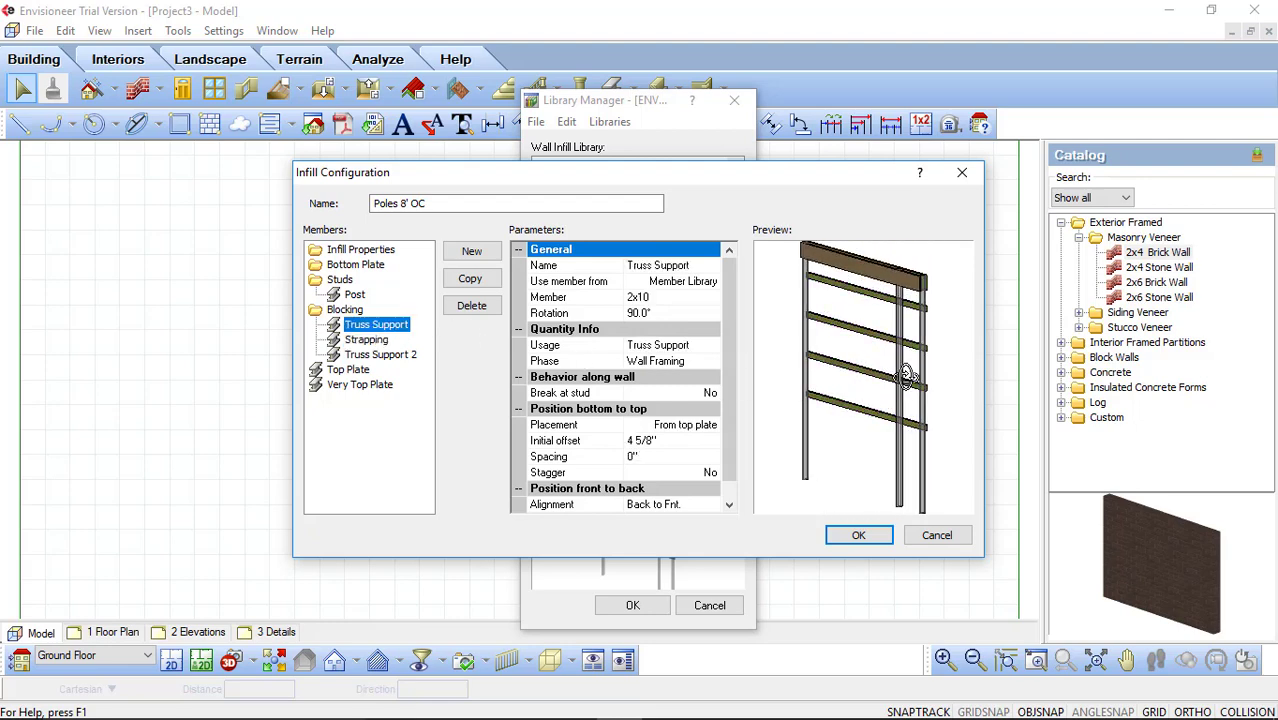
pyautogui.moveTo(905, 375); pyautogui.dragTo(860, 390)
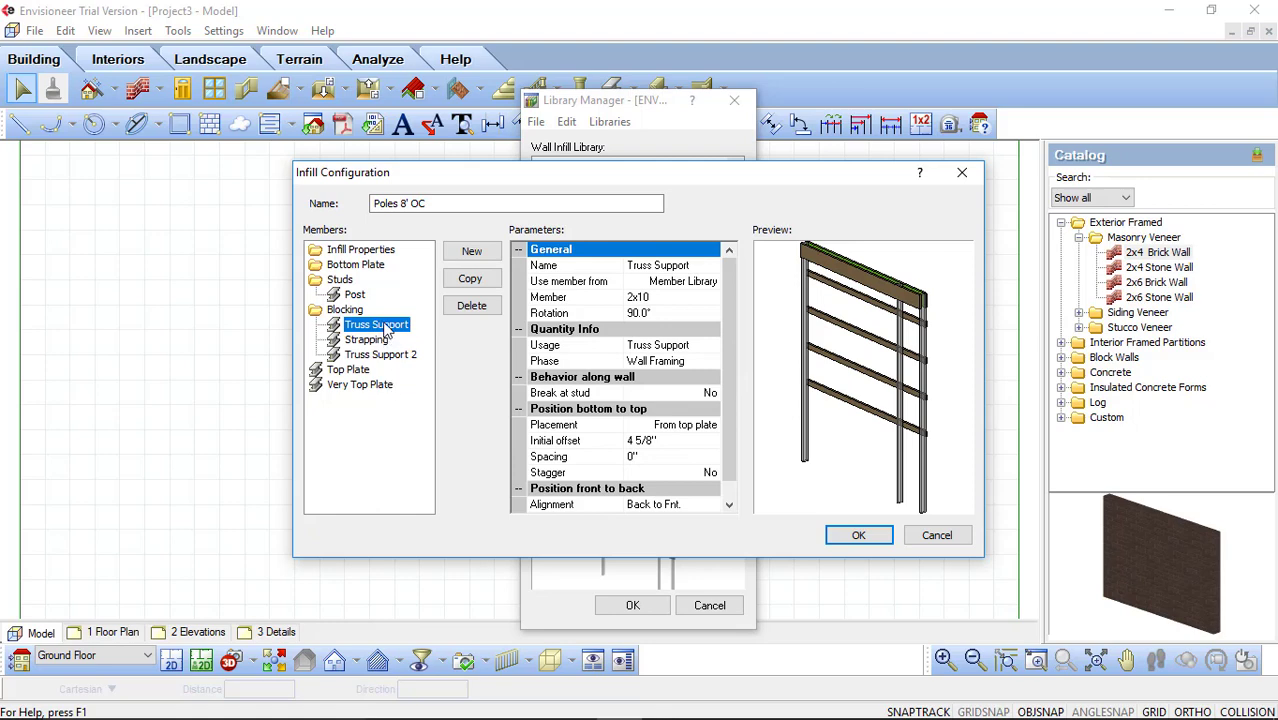
# - Add a new Blocking member named Grade Board and check its Use member from options
pyautogui.click(472, 253)
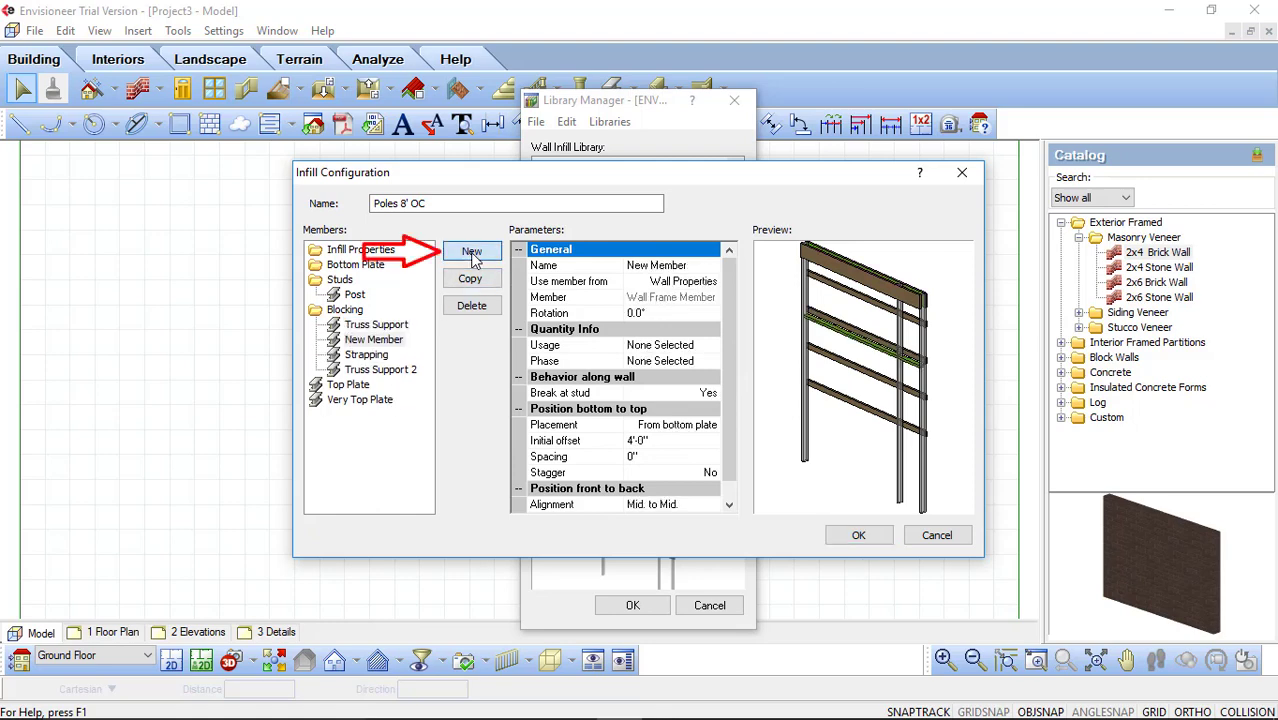
pyautogui.click(670, 266)
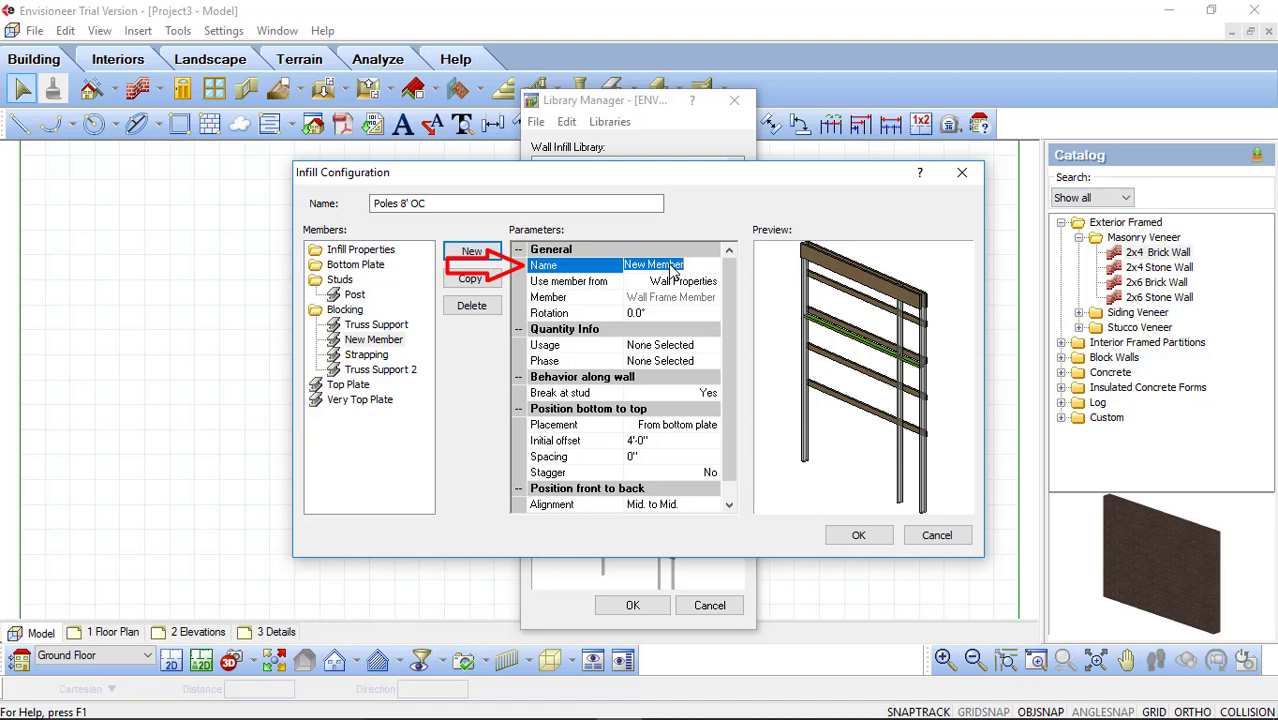
pyautogui.write('Grade Board')
pyautogui.press('Tab')
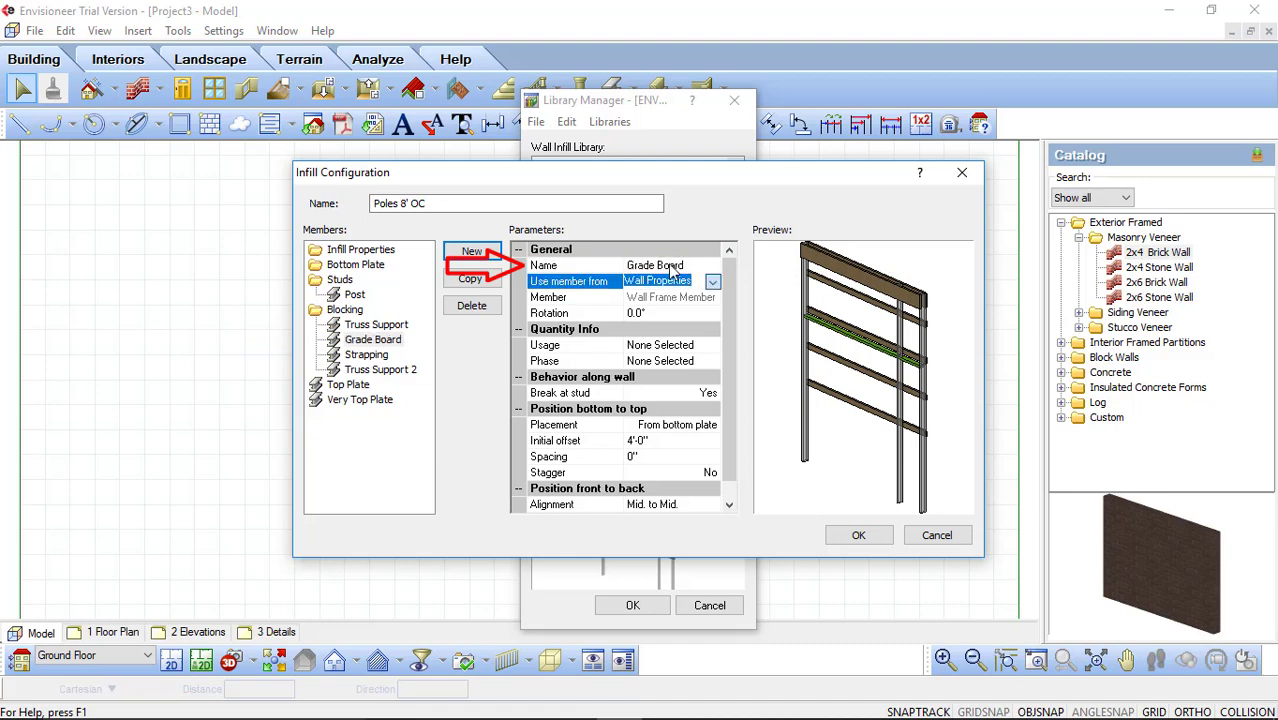
pyautogui.click(713, 283)
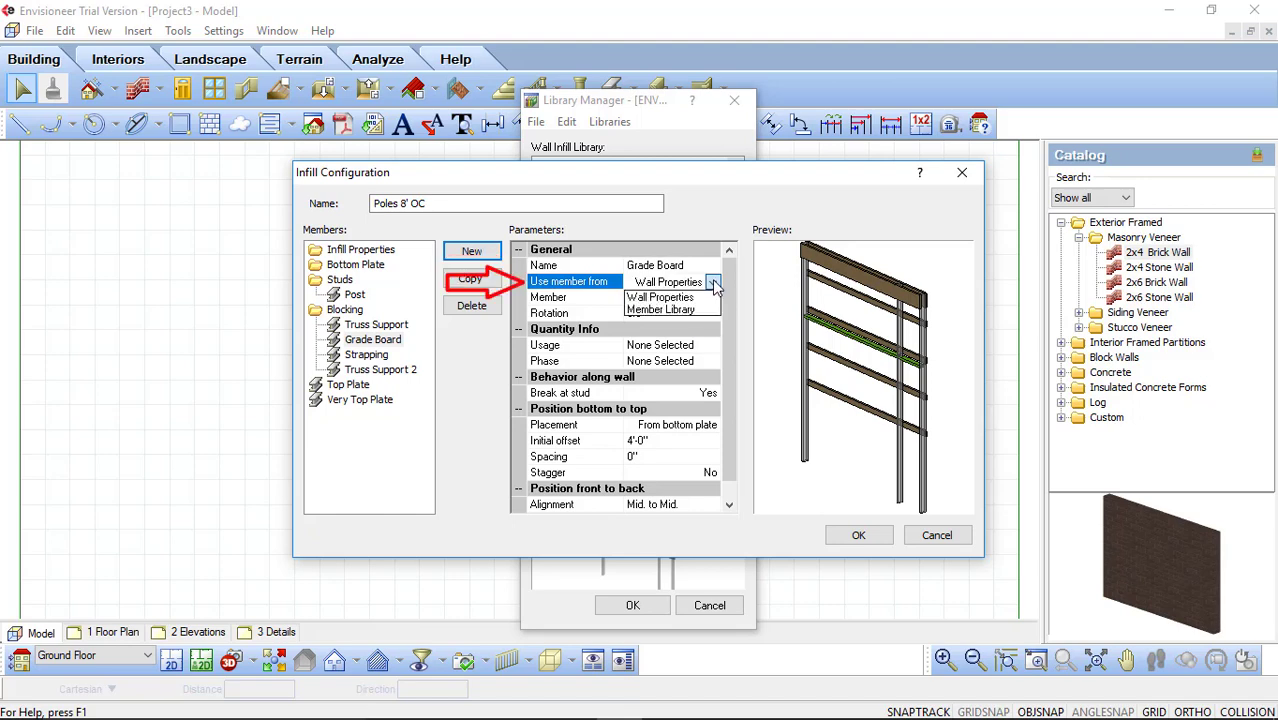
# - Set Grade Board to use 2x8 Treated from the Member Library's Exterior Grade Lumber
pyautogui.click(695, 310)
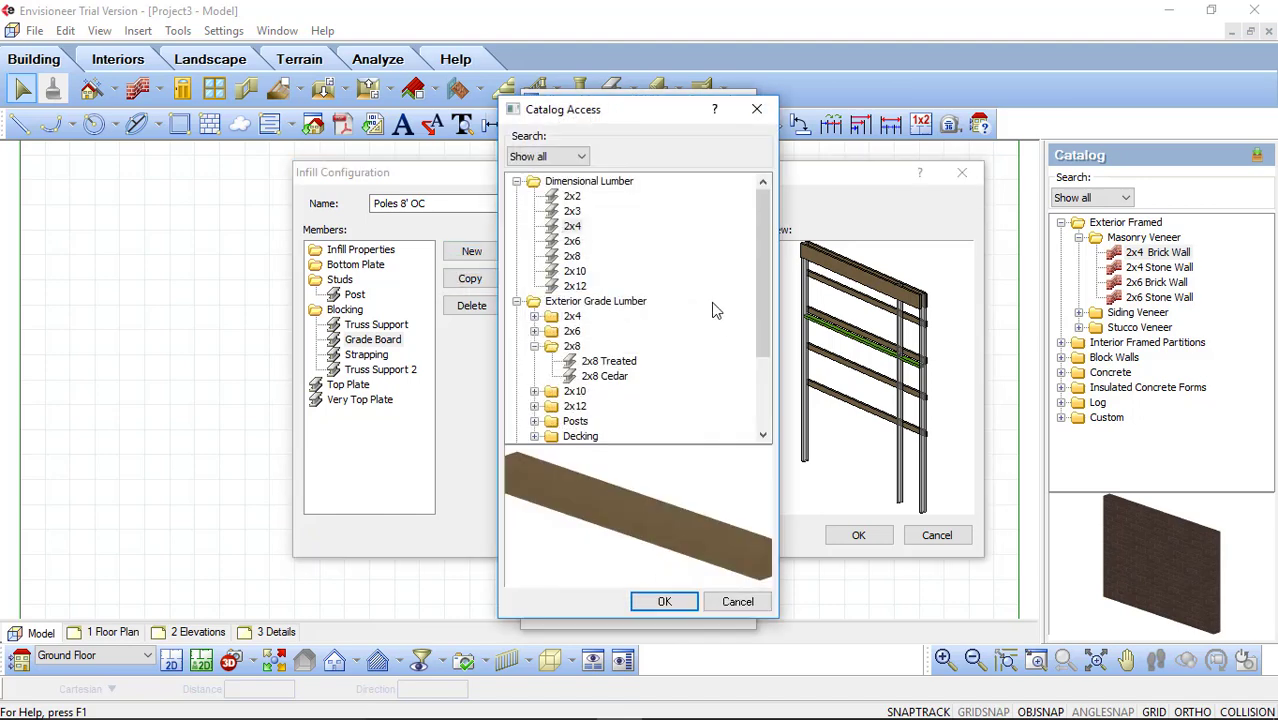
pyautogui.moveTo(757, 297); pyautogui.dragTo(761, 324)
pyautogui.click(619, 318)
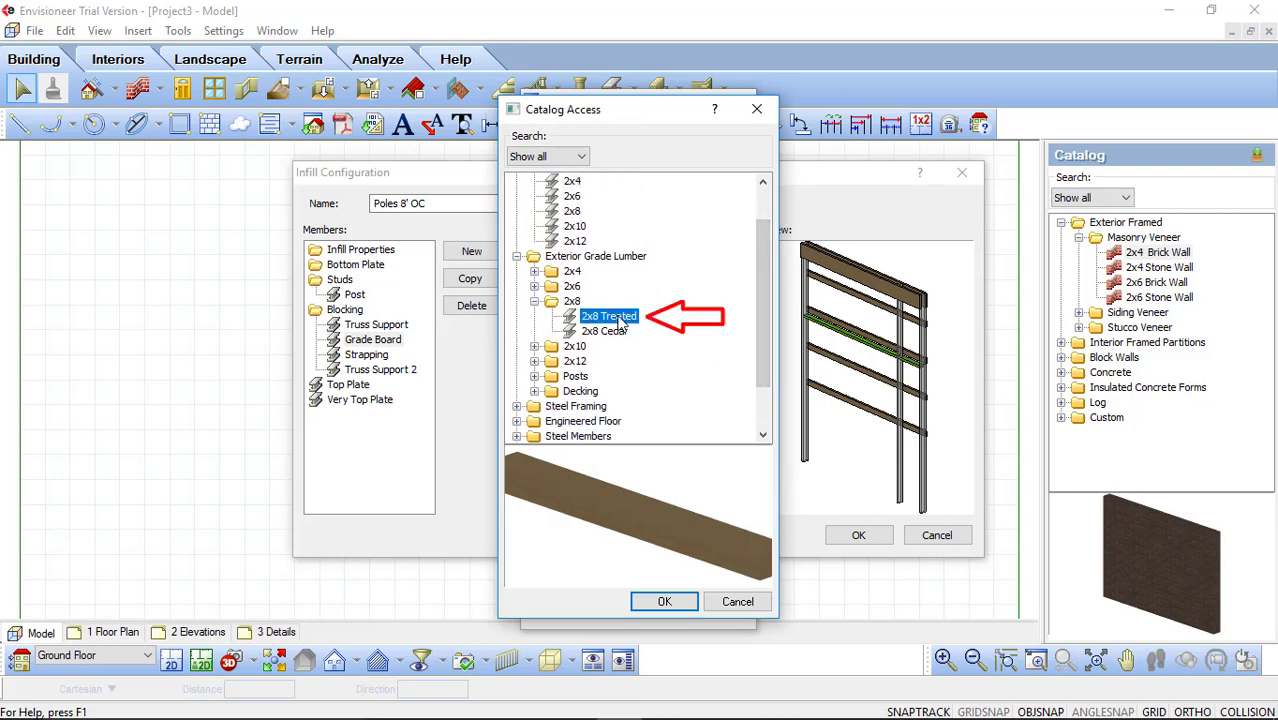
pyautogui.click(664, 602)
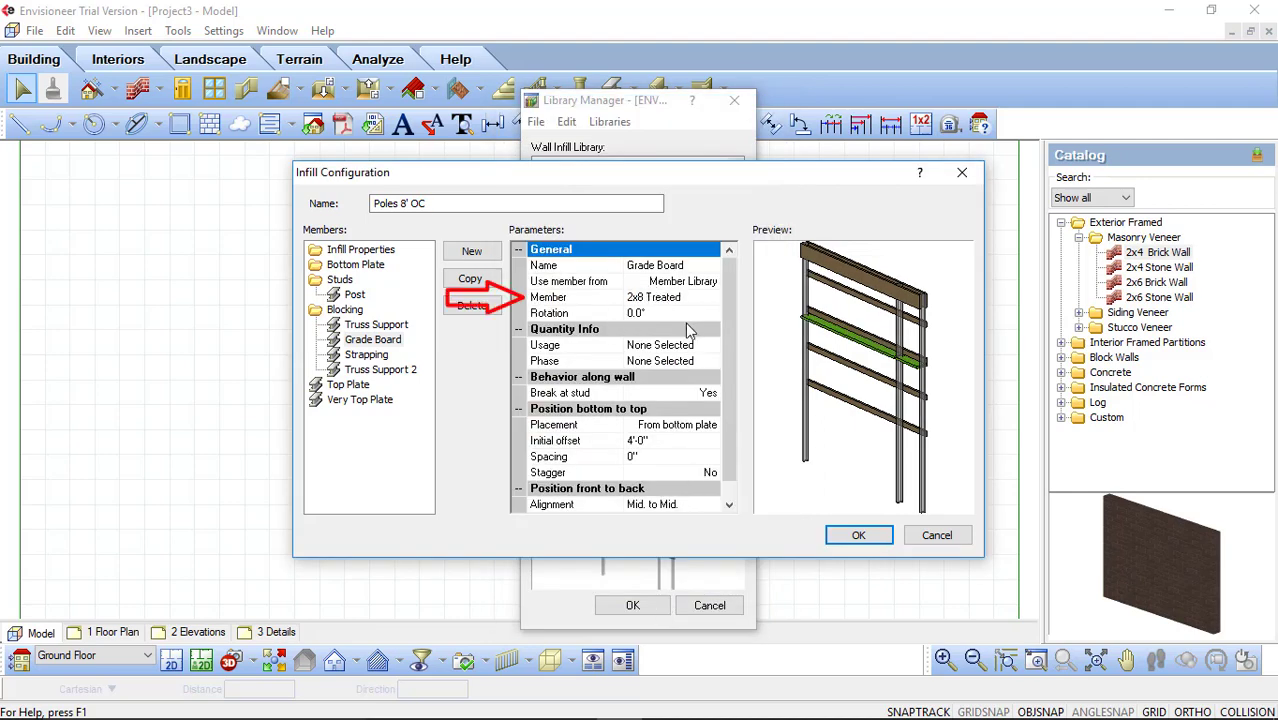
# - Set the Grade Board member's rotation to 90°
pyautogui.click(638, 313)
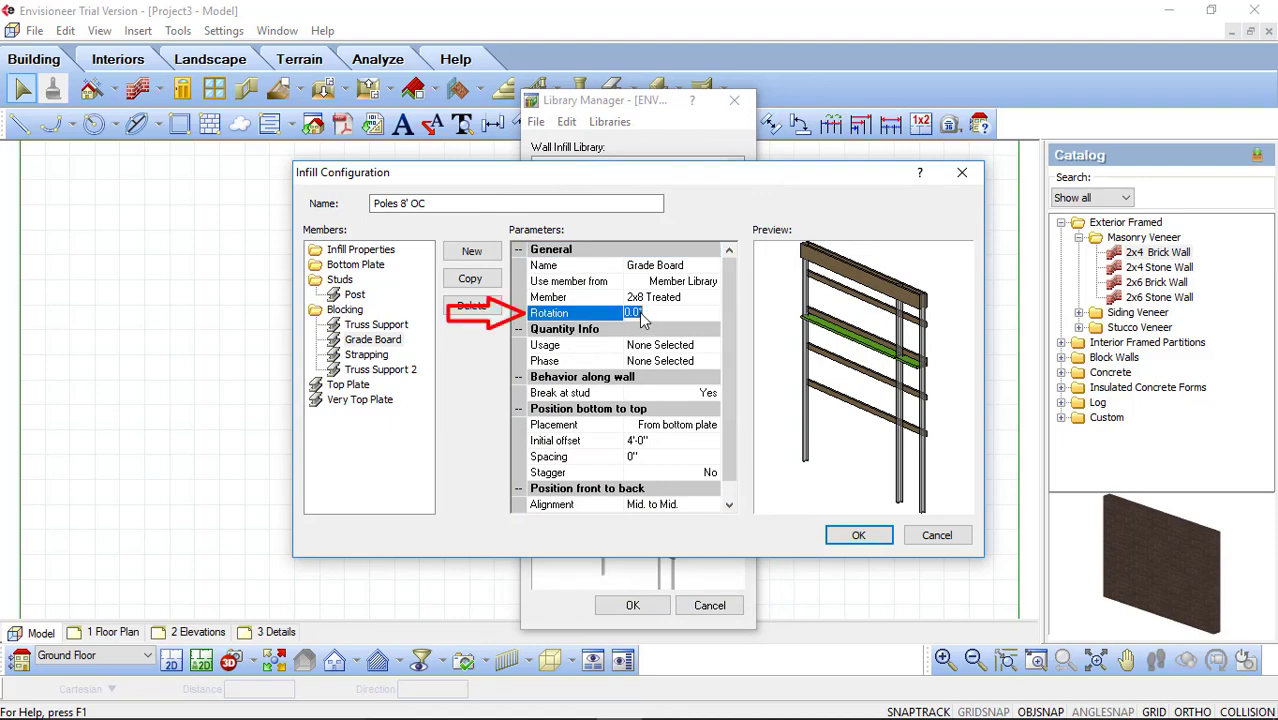
pyautogui.write('90')
pyautogui.press('Tab')
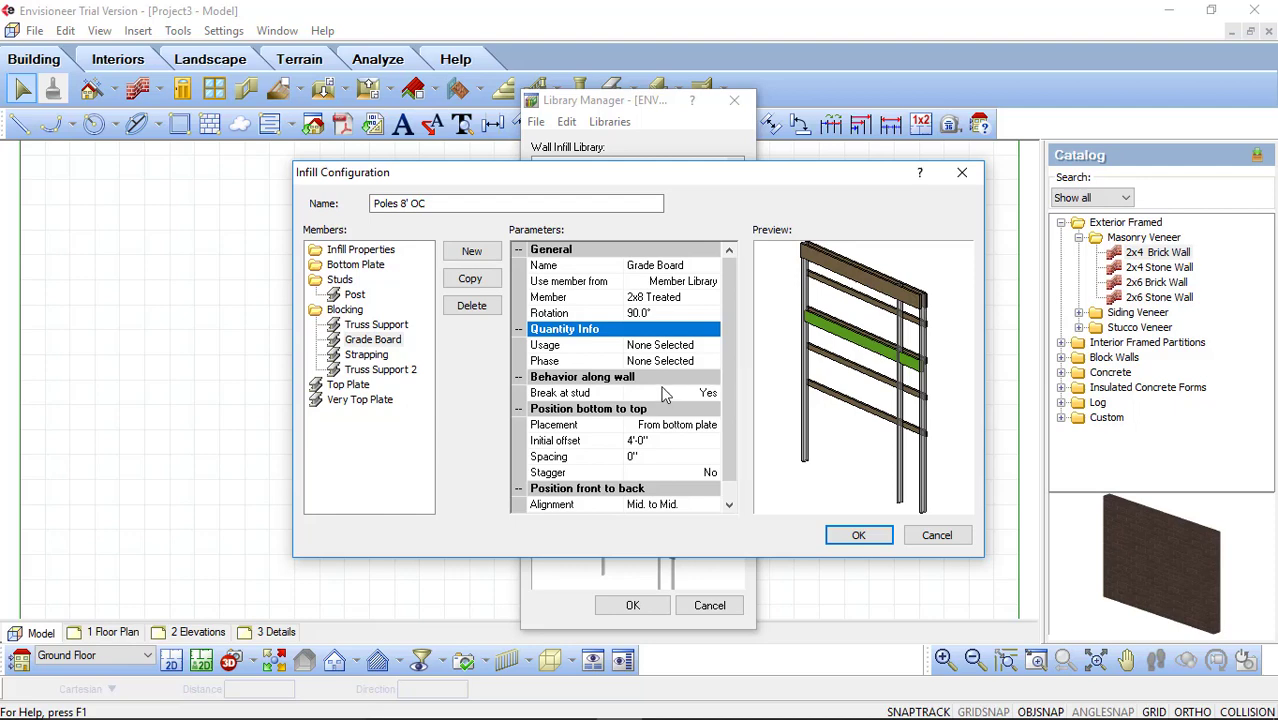
# - Assign Grade Board as the member's Usage
pyautogui.click(700, 346)
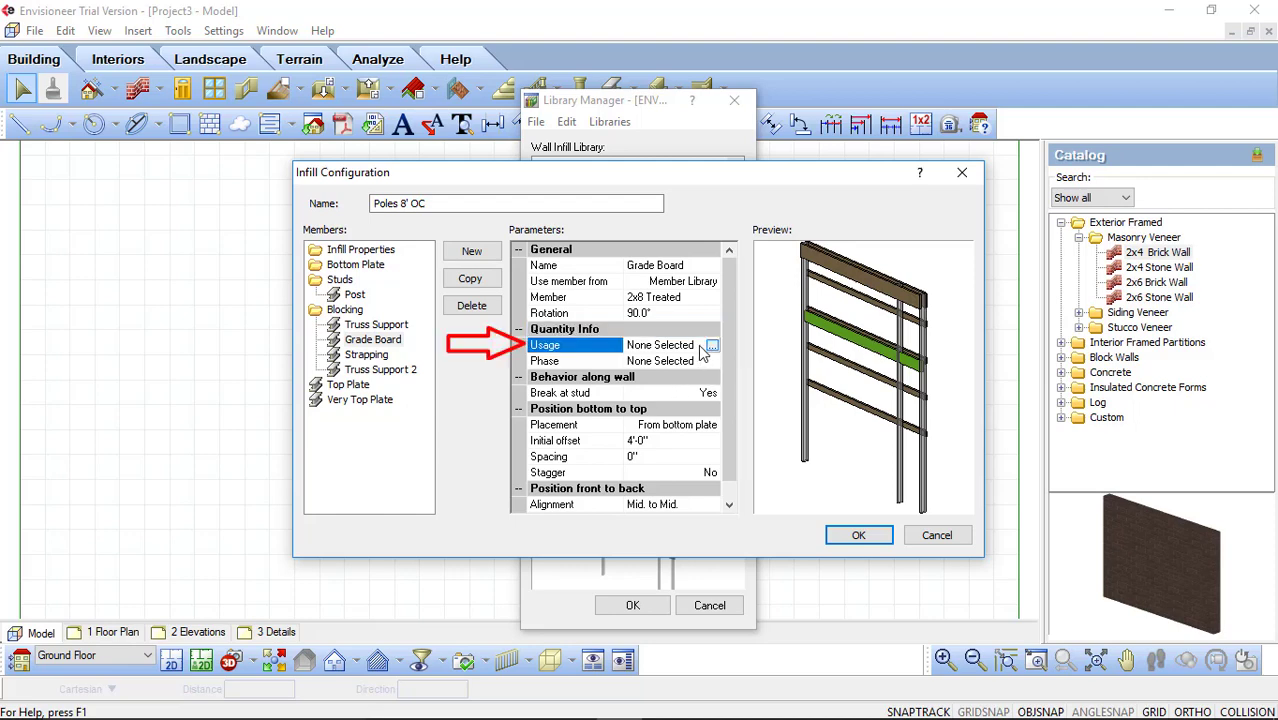
pyautogui.click(712, 345)
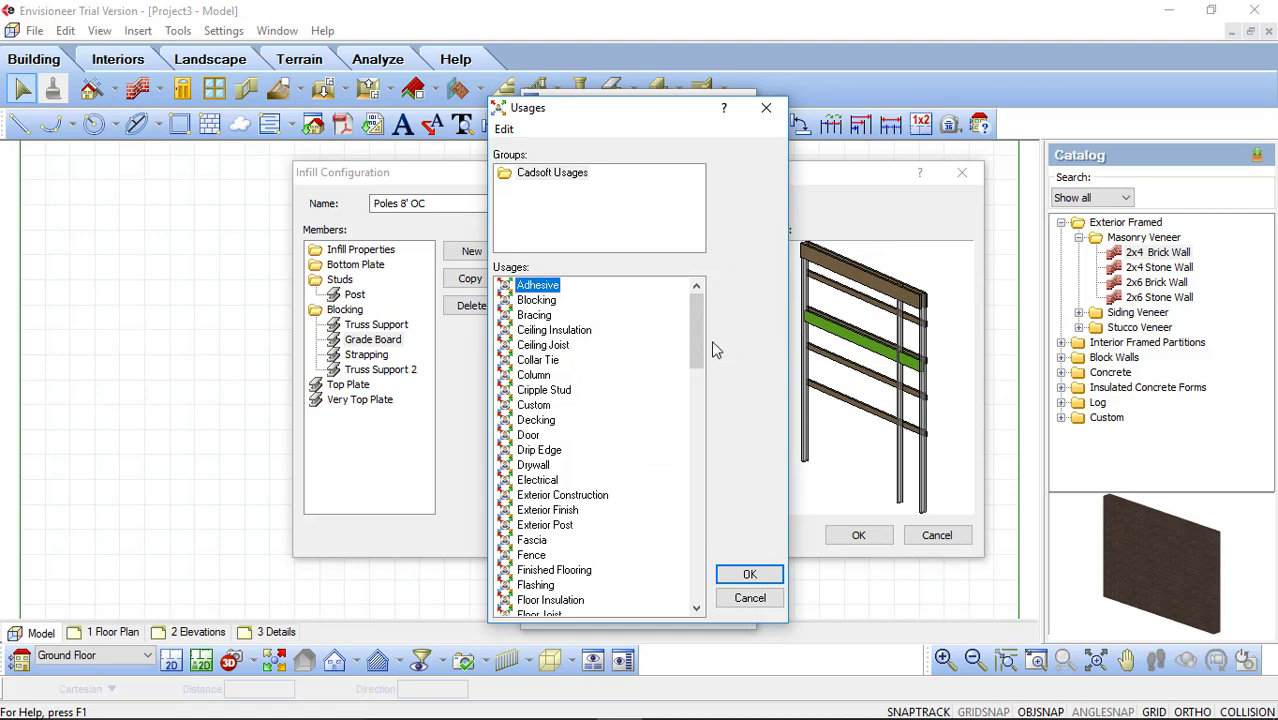
pyautogui.moveTo(699, 339); pyautogui.dragTo(691, 382)
pyautogui.click(560, 541)
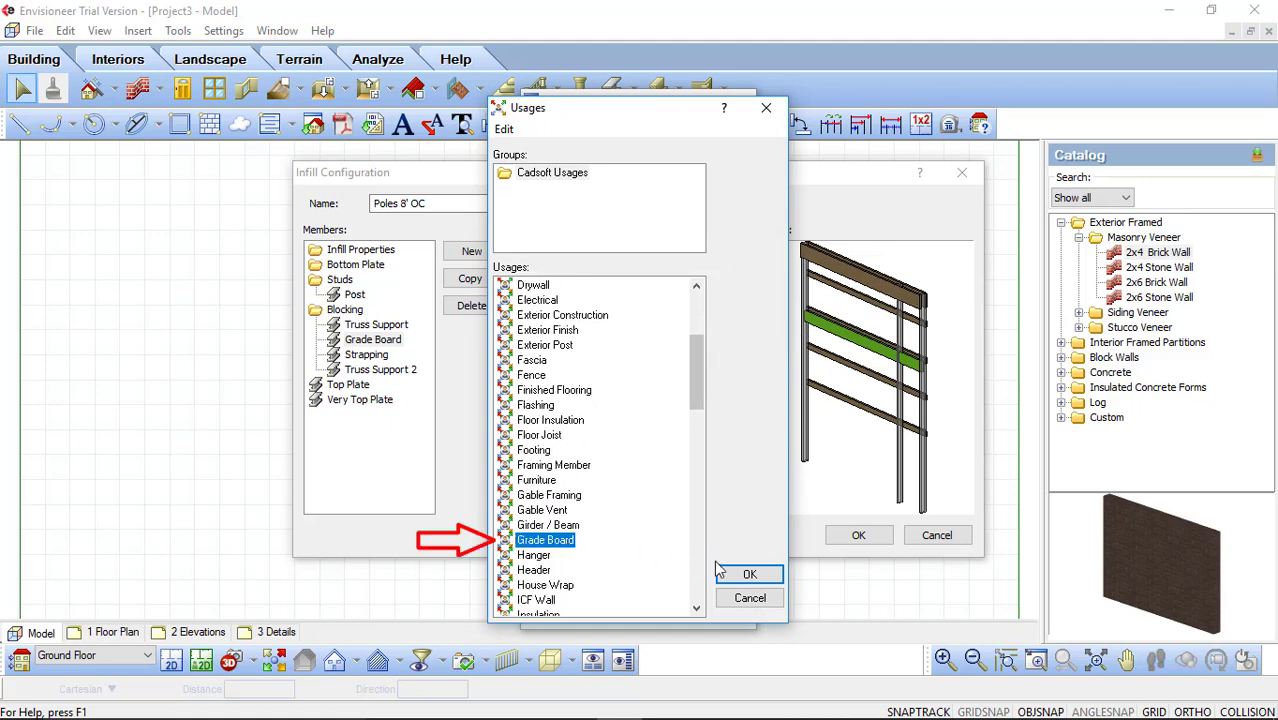
pyautogui.click(749, 574)
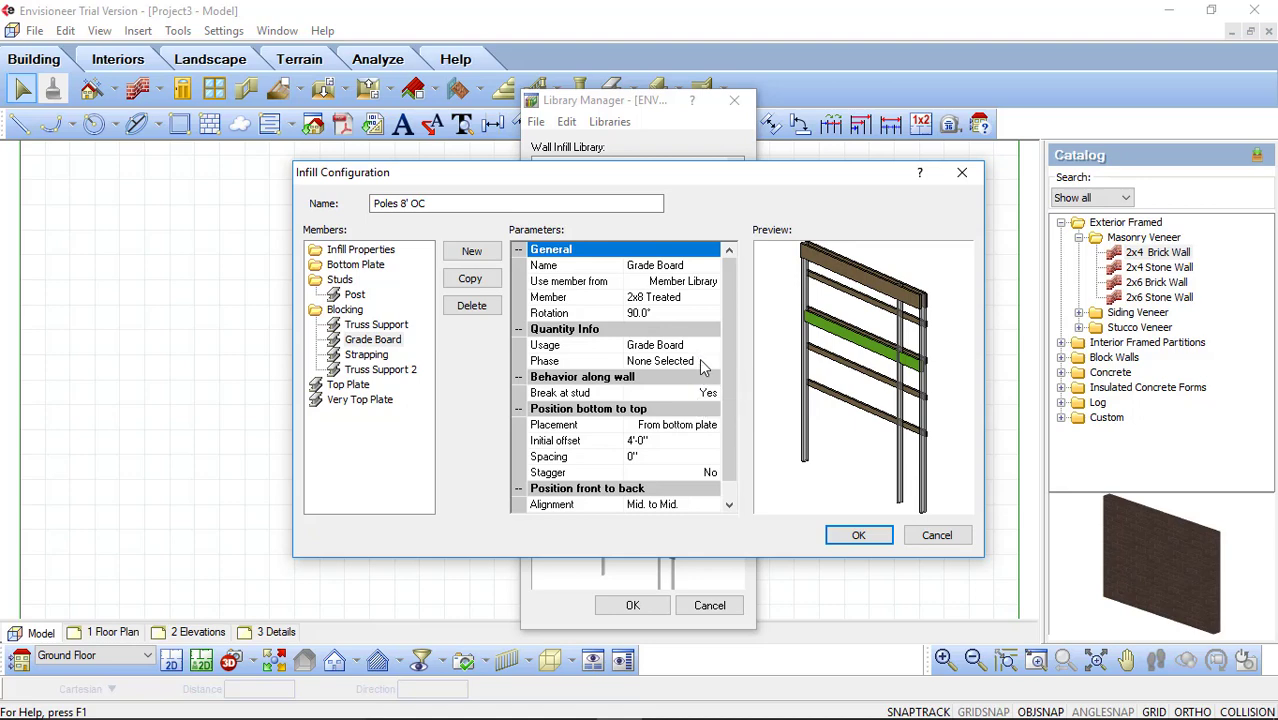
# - Put the Grade Board in the Wall Framing phase with Break at stud set to No
pyautogui.click(686, 364)
pyautogui.click(711, 361)
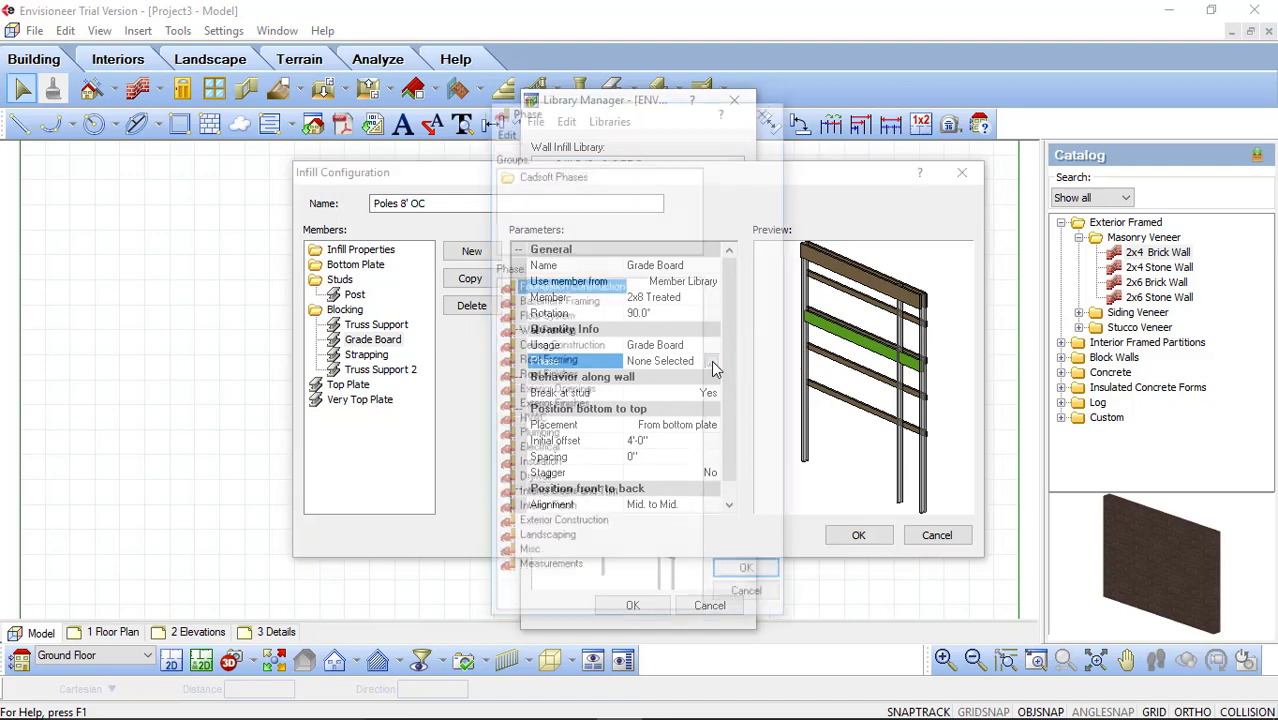
pyautogui.click(571, 334)
pyautogui.click(750, 574)
pyautogui.click(708, 394)
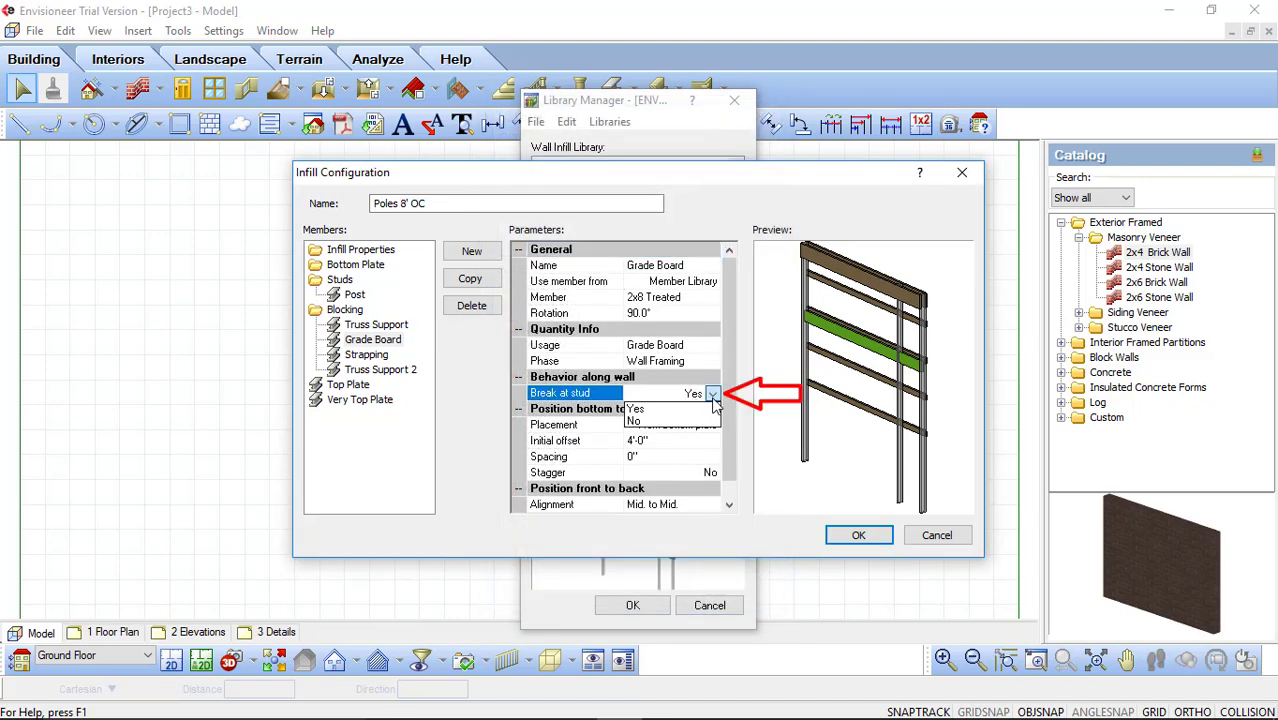
pyautogui.click(648, 422)
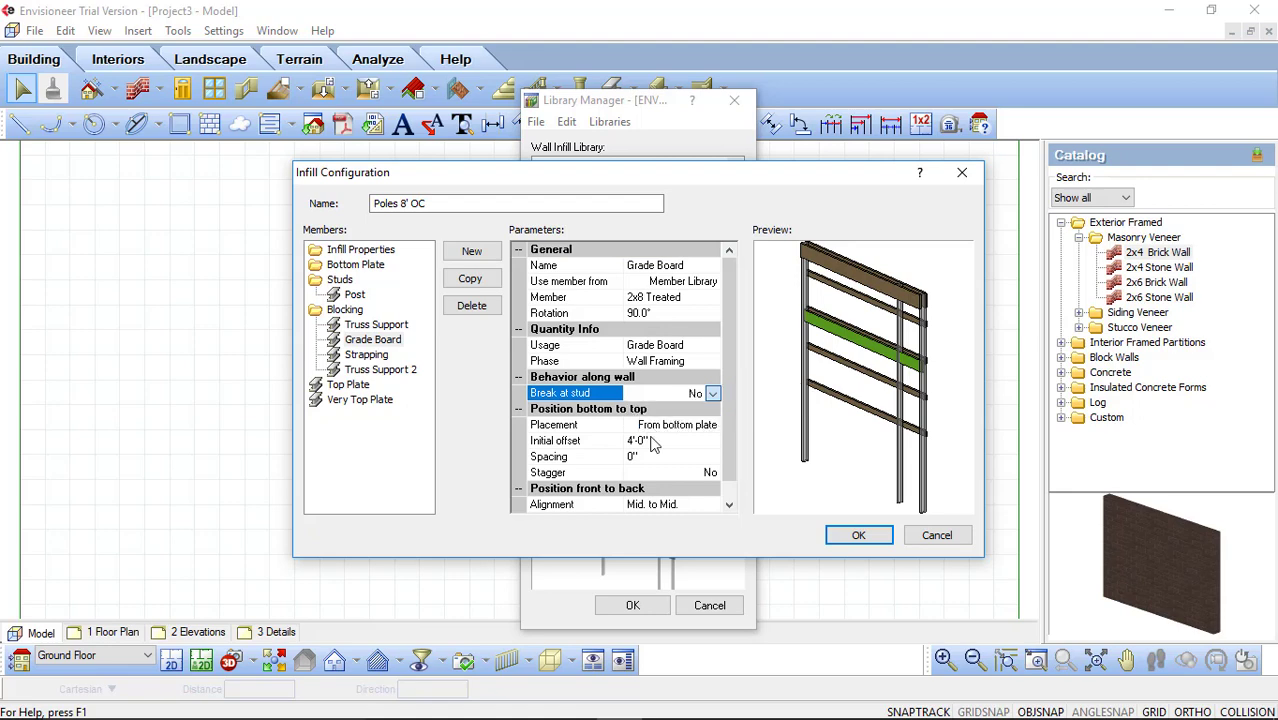
# - Keep placement from the bottom plate and set the initial offset to 4"
pyautogui.click(716, 427)
pyautogui.click(713, 426)
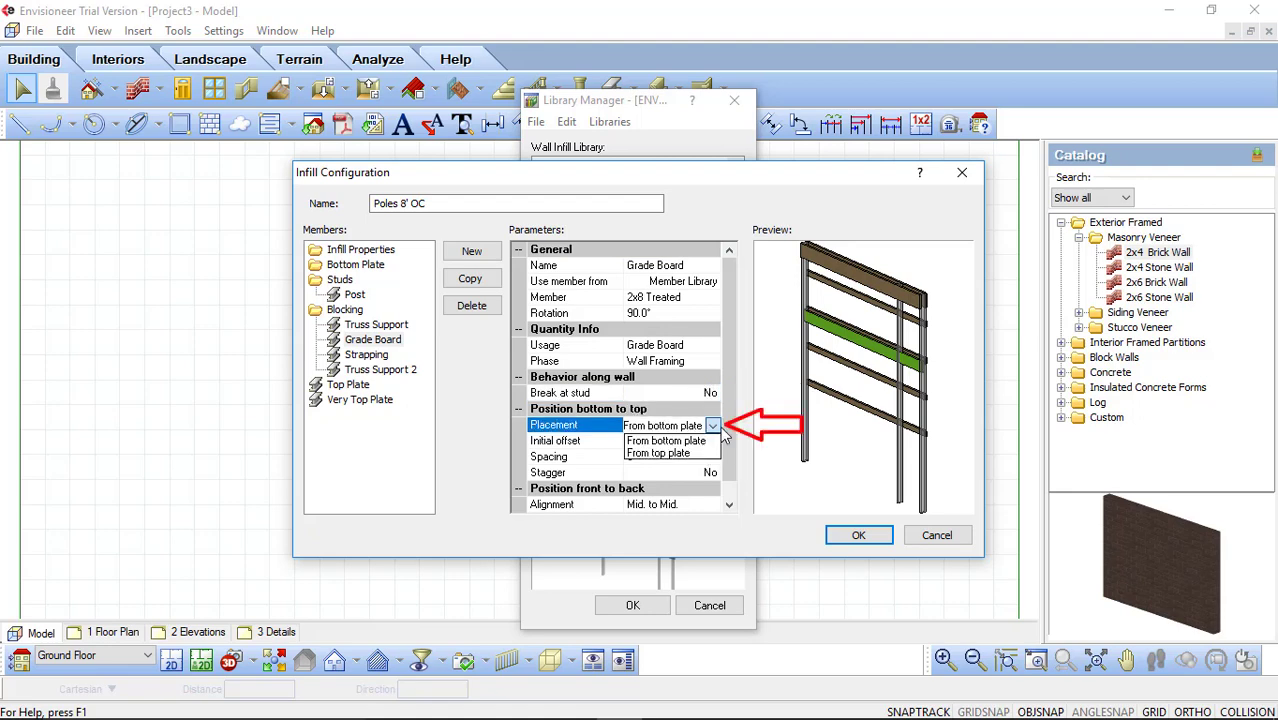
pyautogui.click(696, 440)
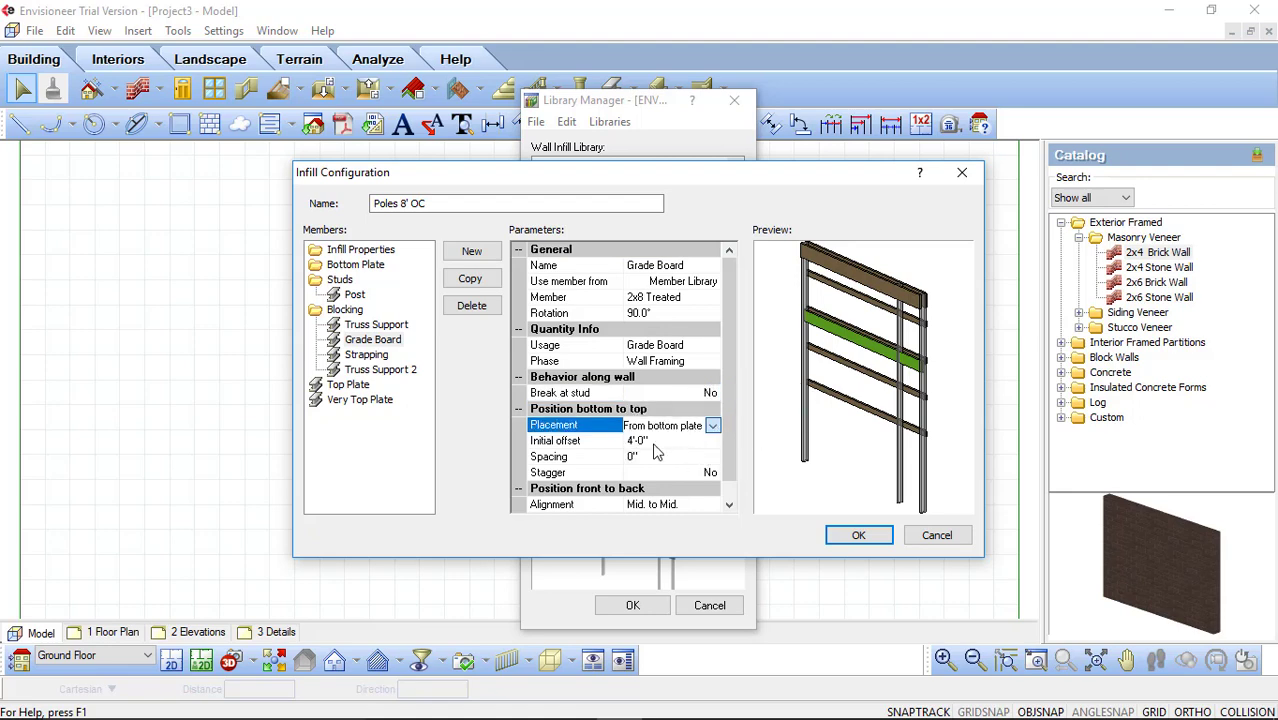
pyautogui.click(647, 446)
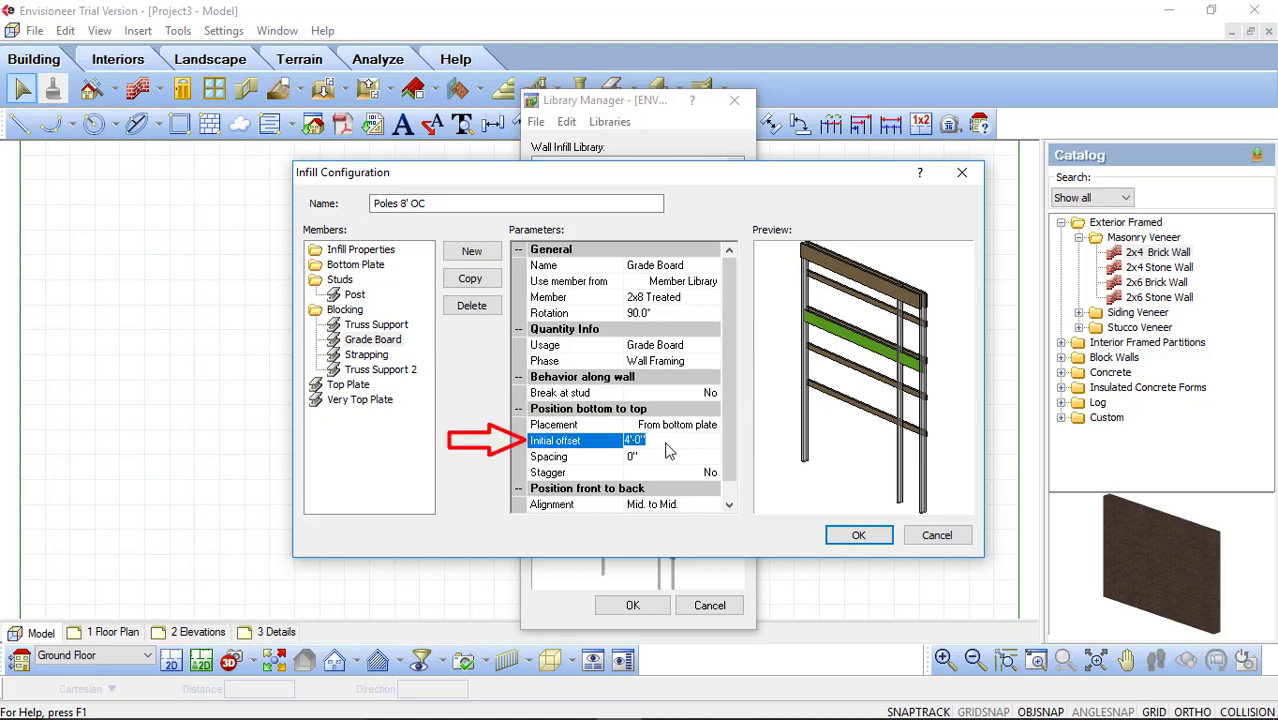
pyautogui.write('4')
pyautogui.press('Tab')
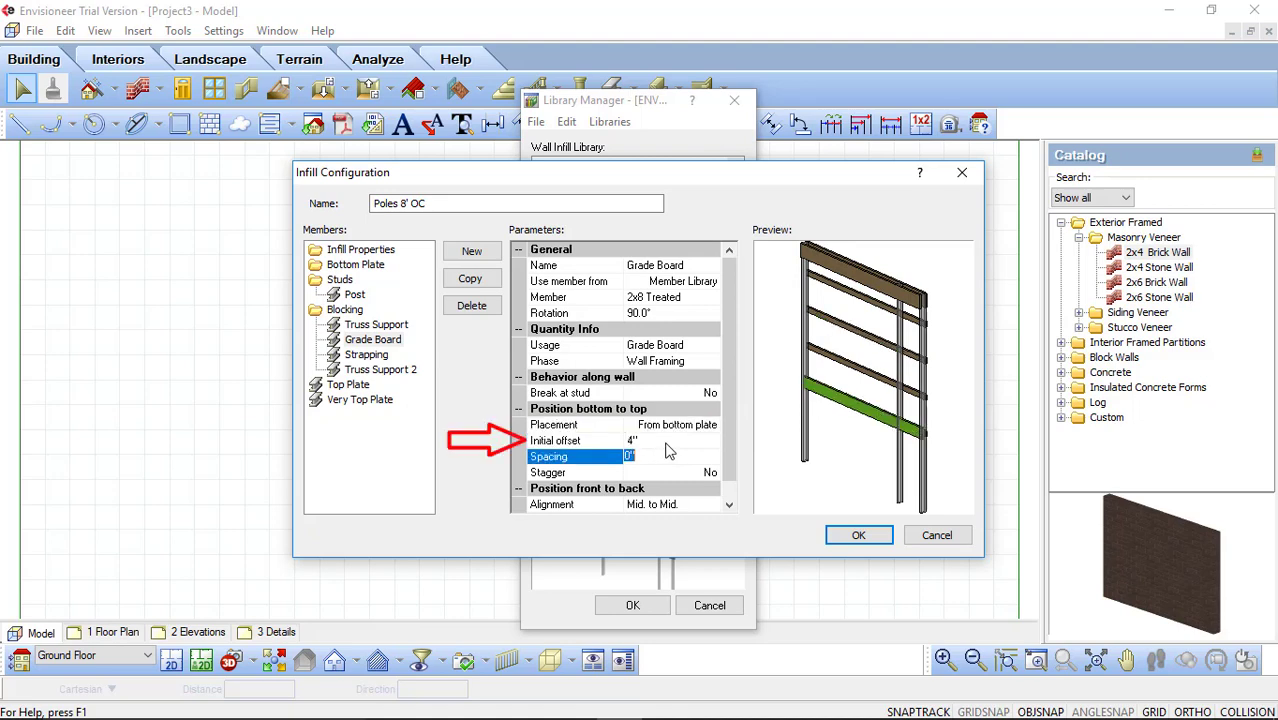
pyautogui.click(729, 505)
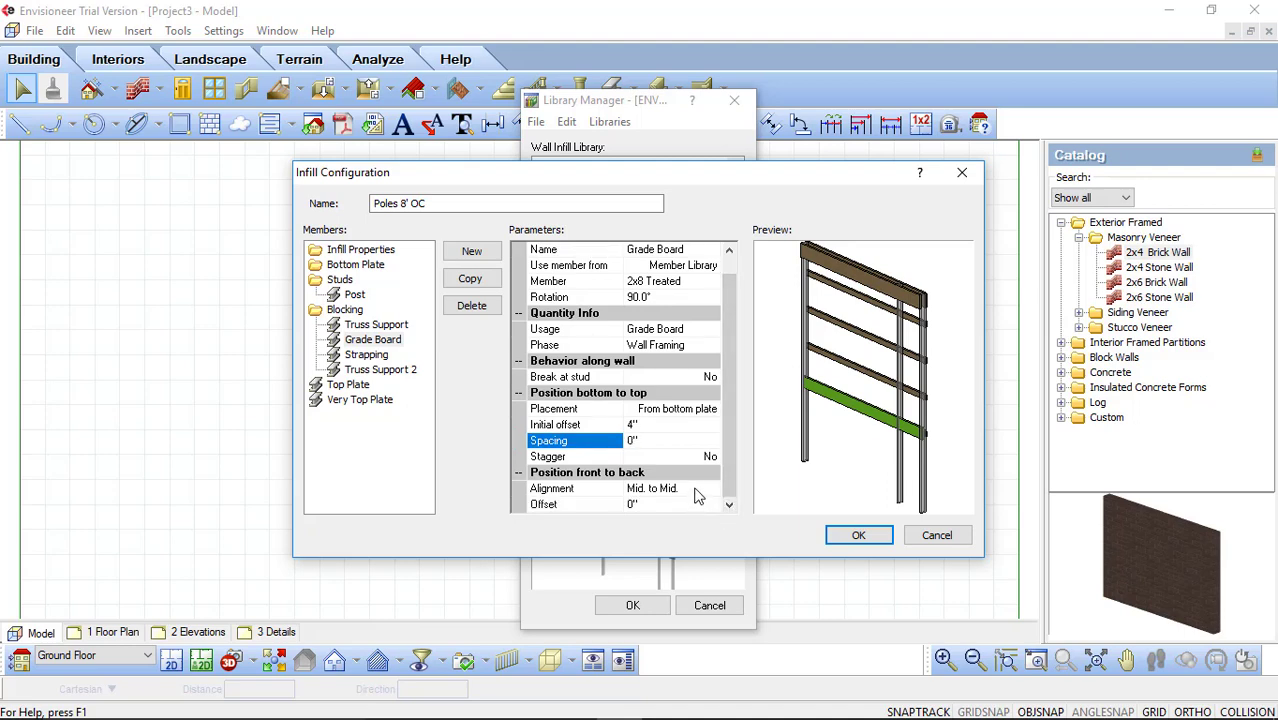
# - Align the Grade Board to its far edge against the studs' front edge
pyautogui.click(699, 490)
pyautogui.click(712, 492)
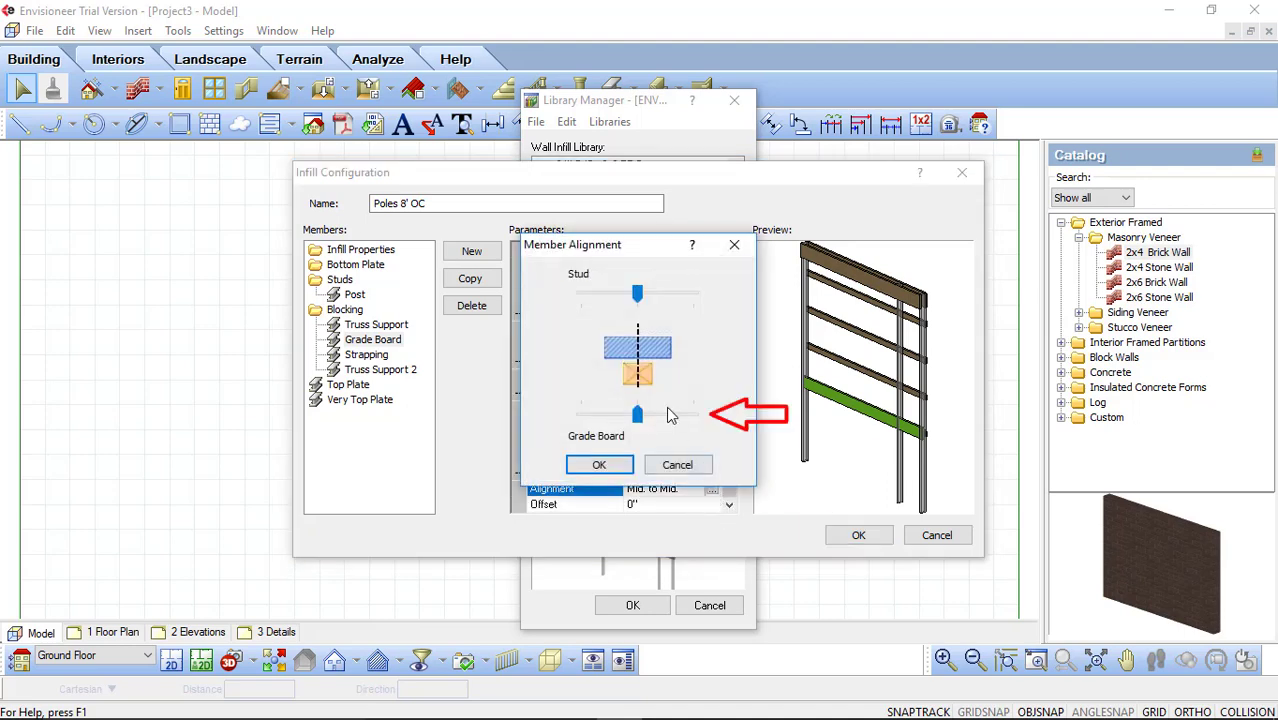
pyautogui.moveTo(637, 415); pyautogui.dragTo(706, 424)
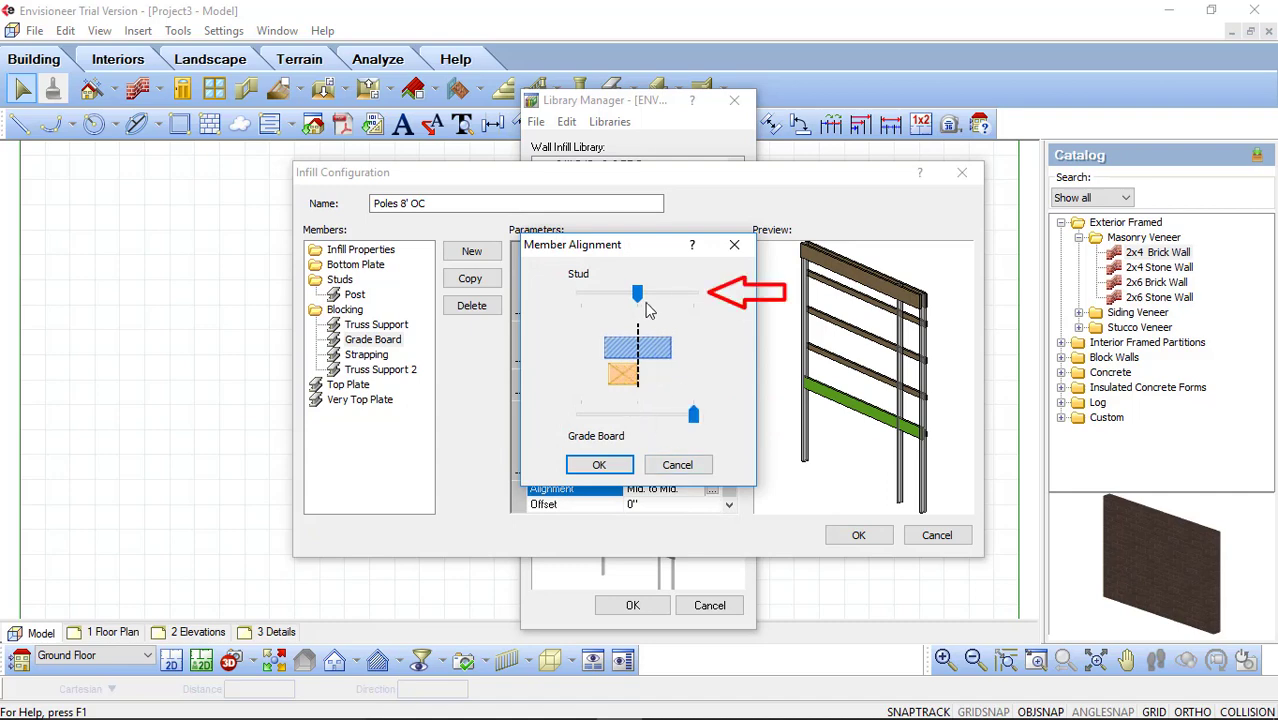
pyautogui.moveTo(640, 293); pyautogui.dragTo(542, 294)
pyautogui.click(599, 465)
# - Check the front-to-back offset and save the Poles 8' OC infill configuration
pyautogui.click(729, 507)
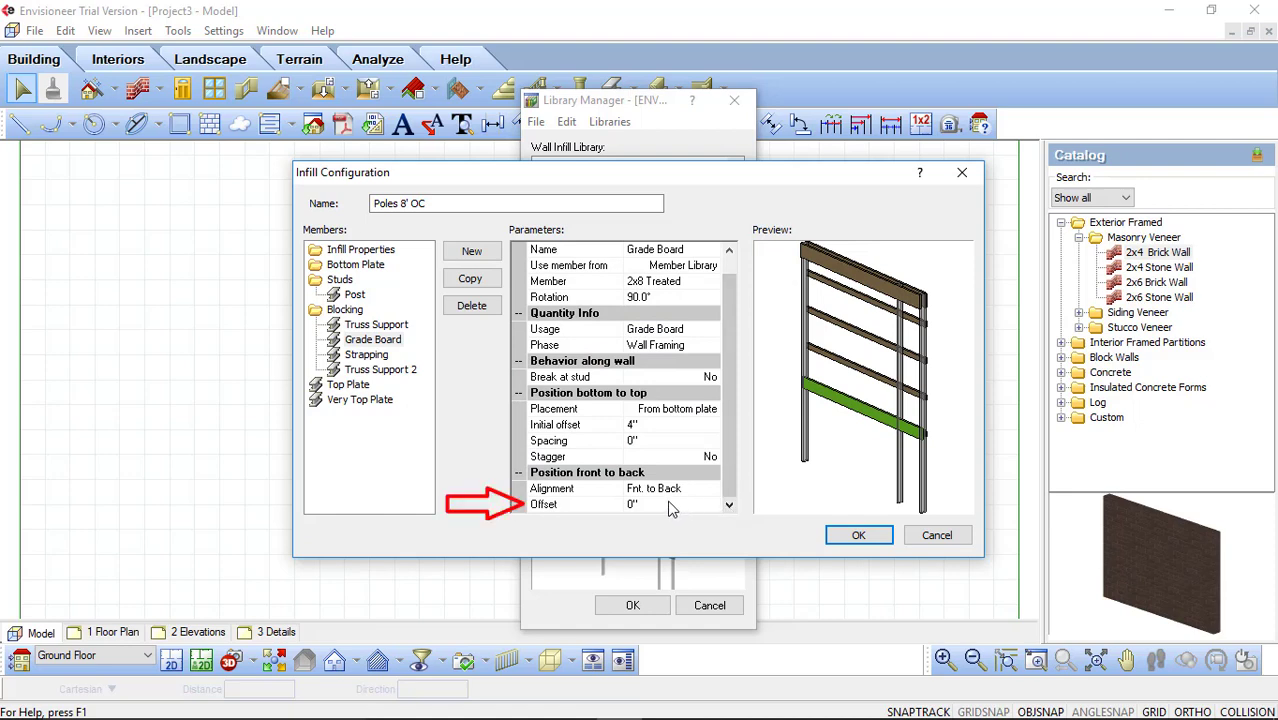
pyautogui.click(607, 505)
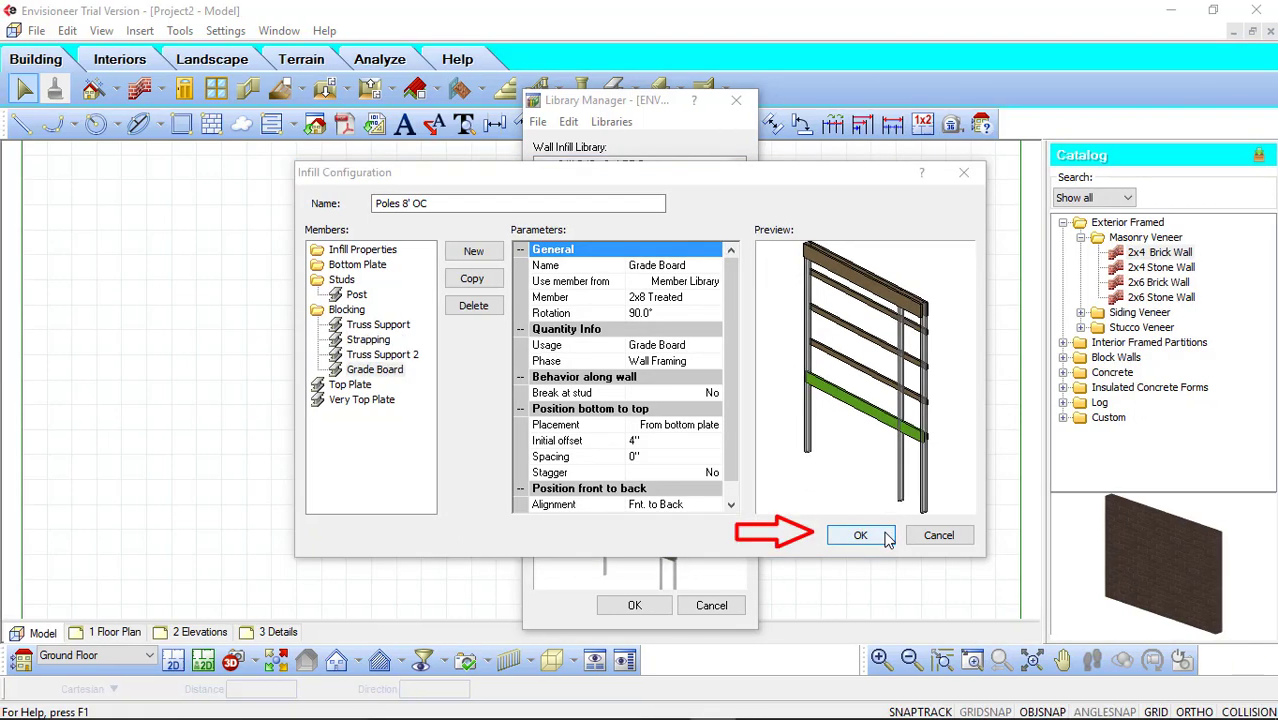
pyautogui.click(885, 538)
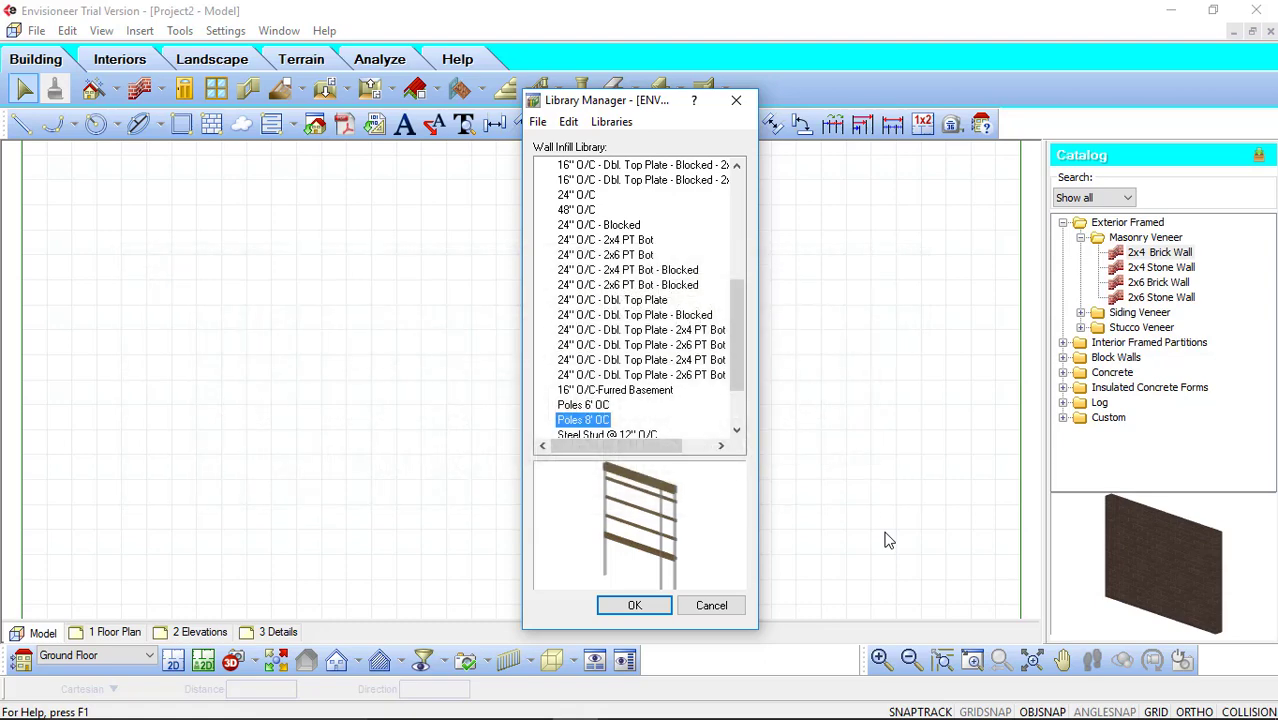
# - Open the Shed Configuration library and inspect the Vinyl Siding and Brick Finish configurations
pyautogui.click(609, 122)
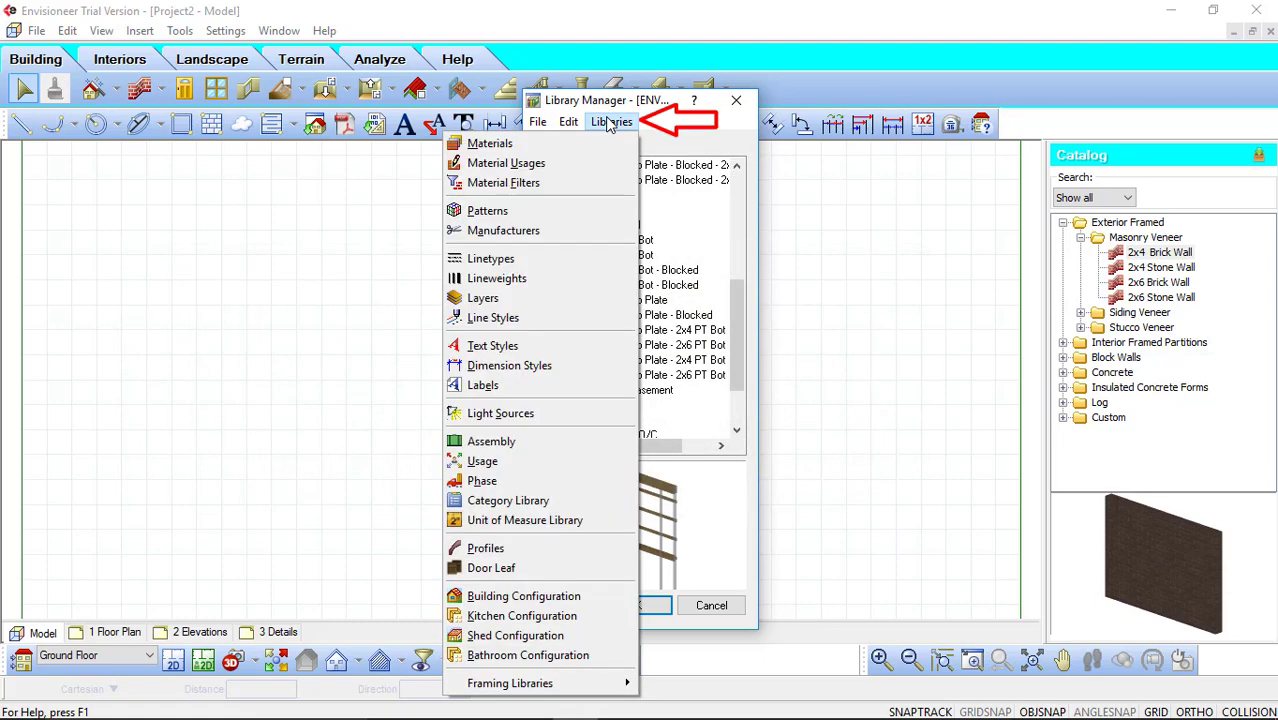
pyautogui.click(594, 635)
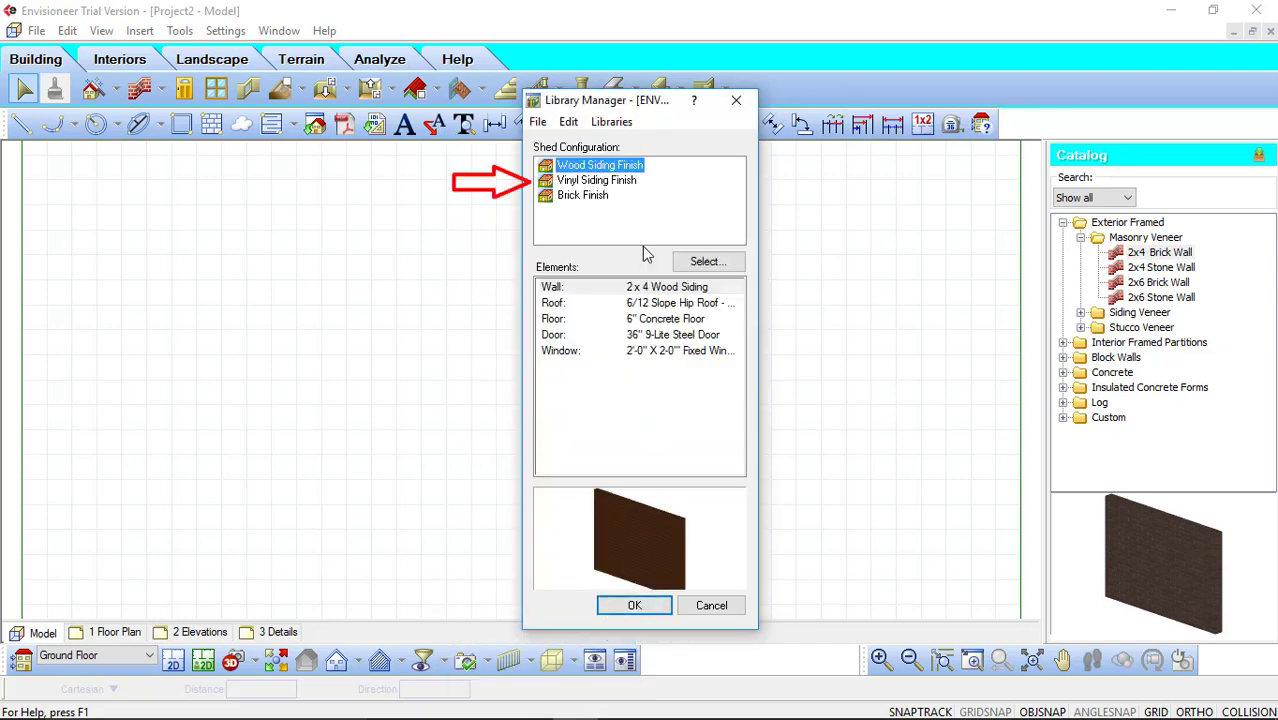
pyautogui.click(630, 182)
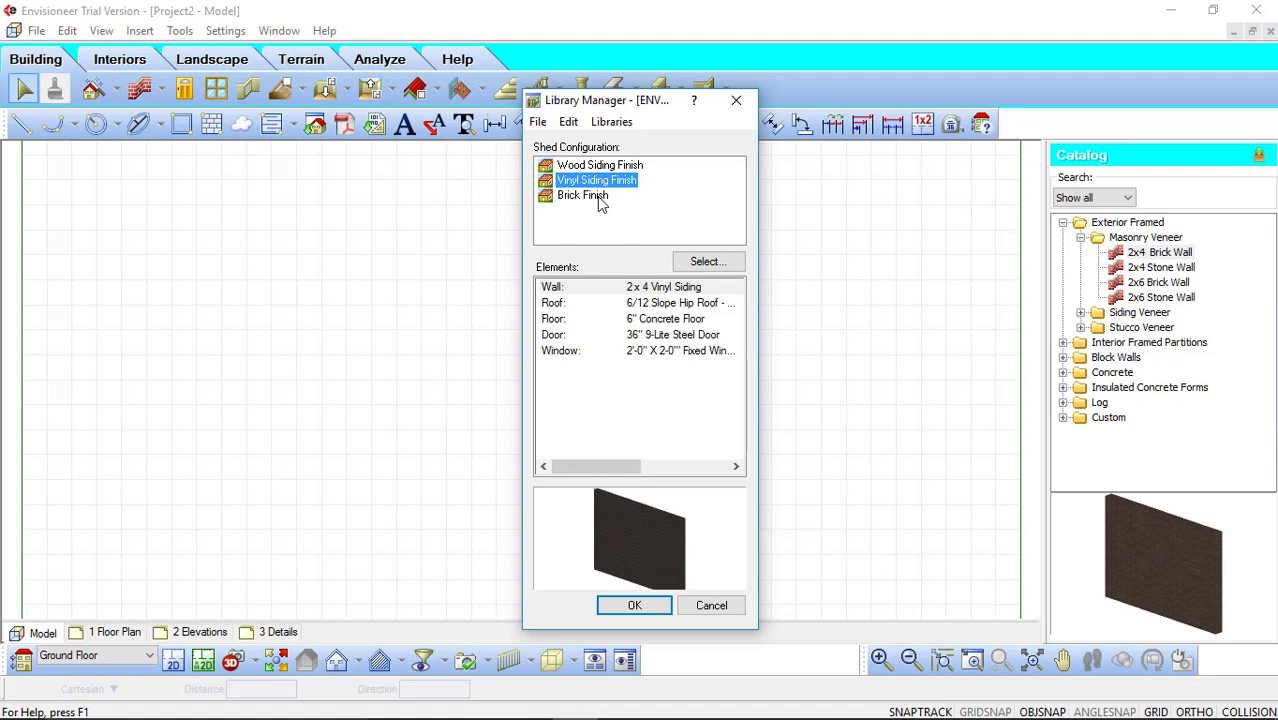
pyautogui.click(600, 197)
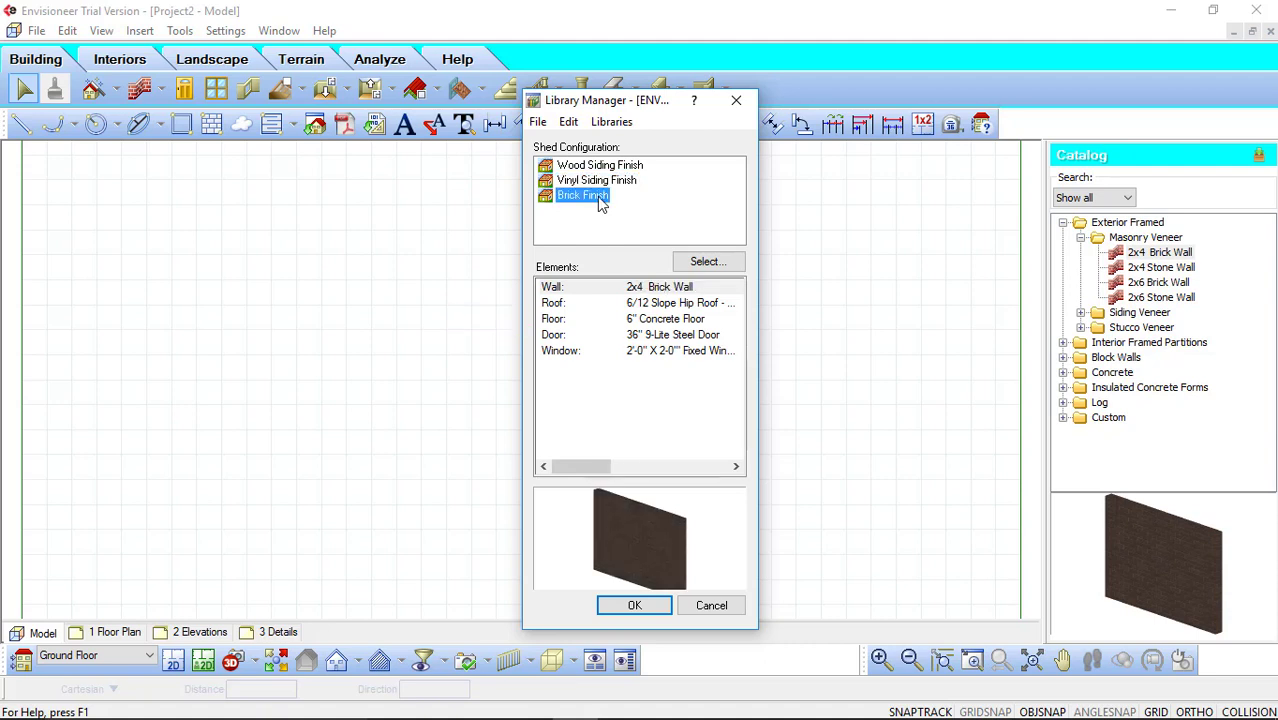
# - Add a new shed configuration named Pole Barn
pyautogui.rightClick(601, 200)
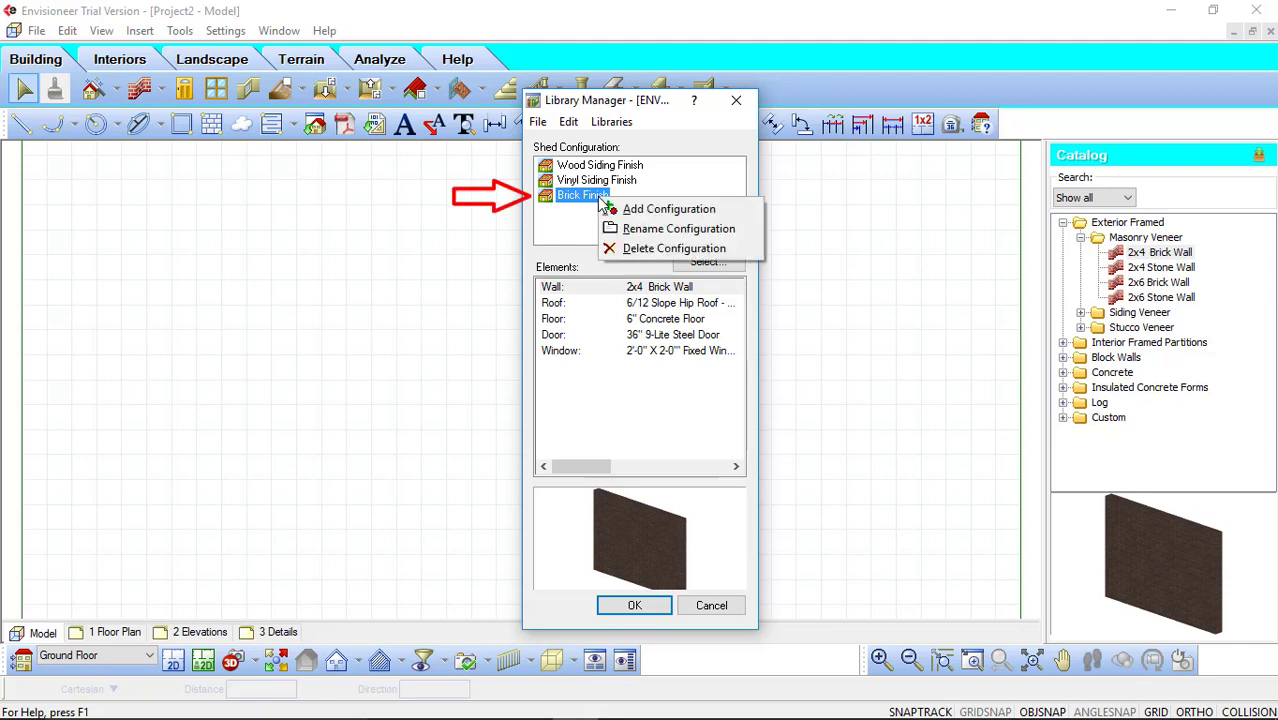
pyautogui.click(668, 209)
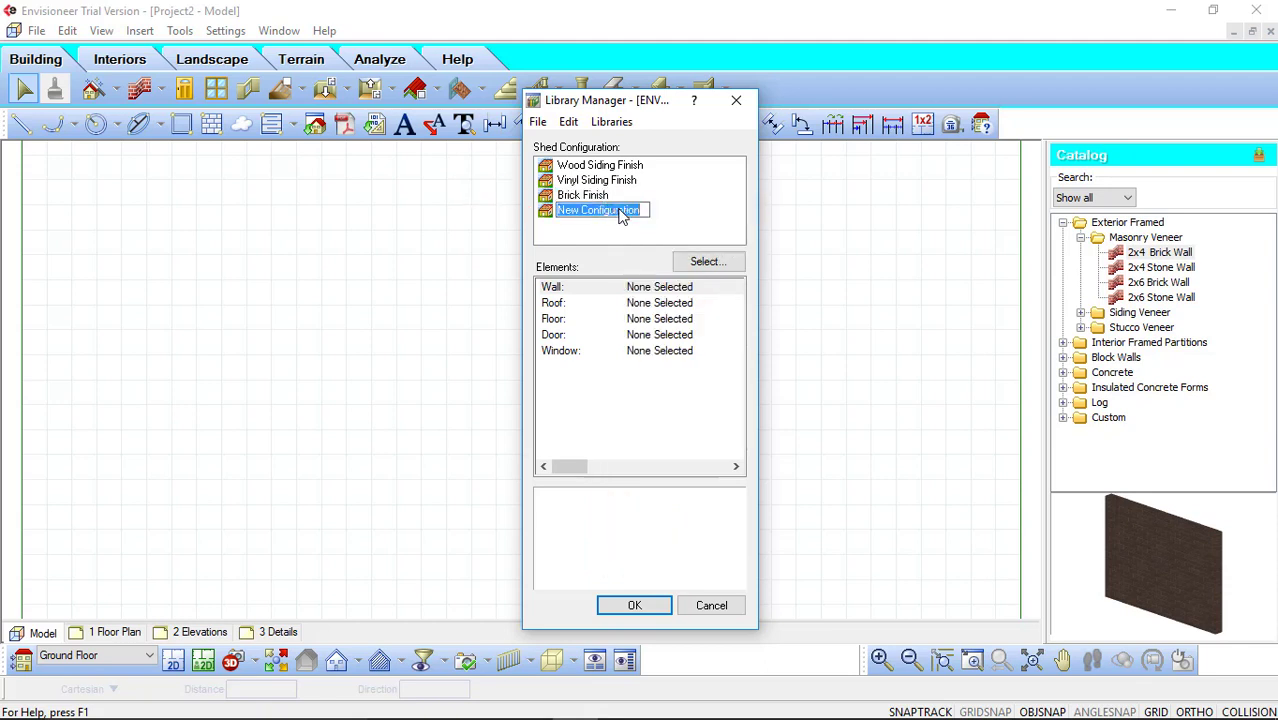
pyautogui.write('Po')
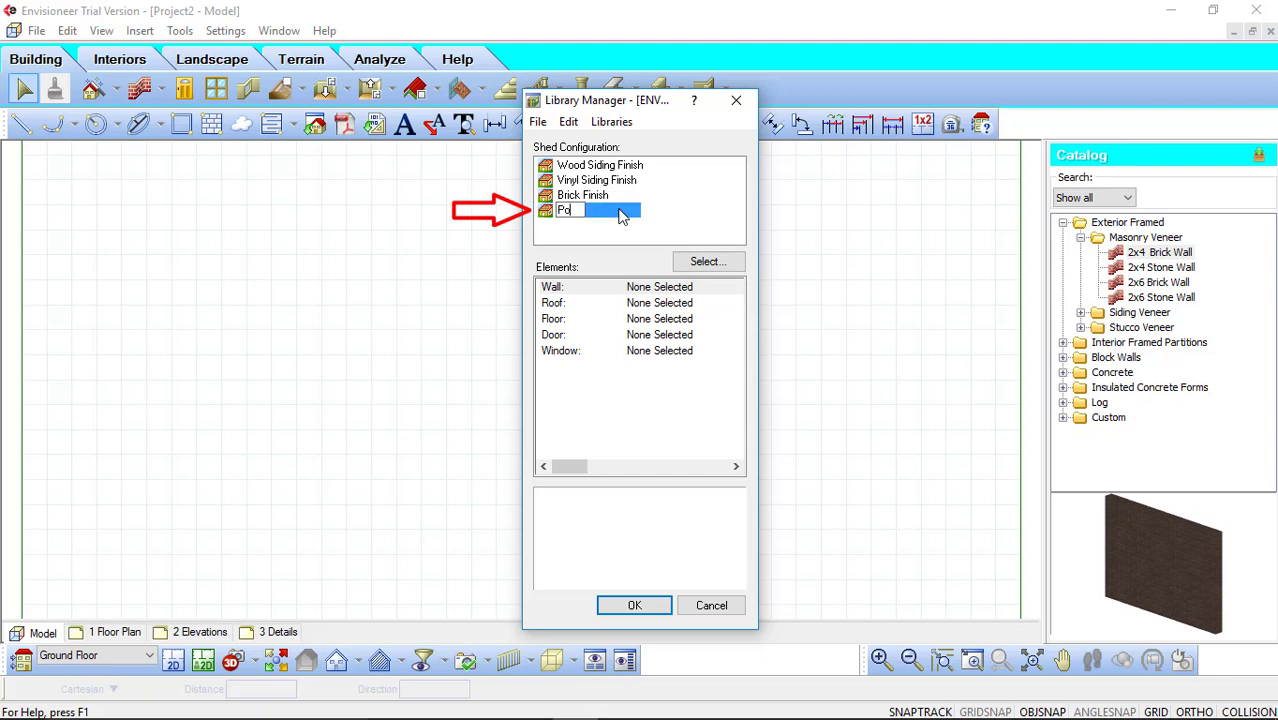
pyautogui.write('le Barn')
pyautogui.press('Return')
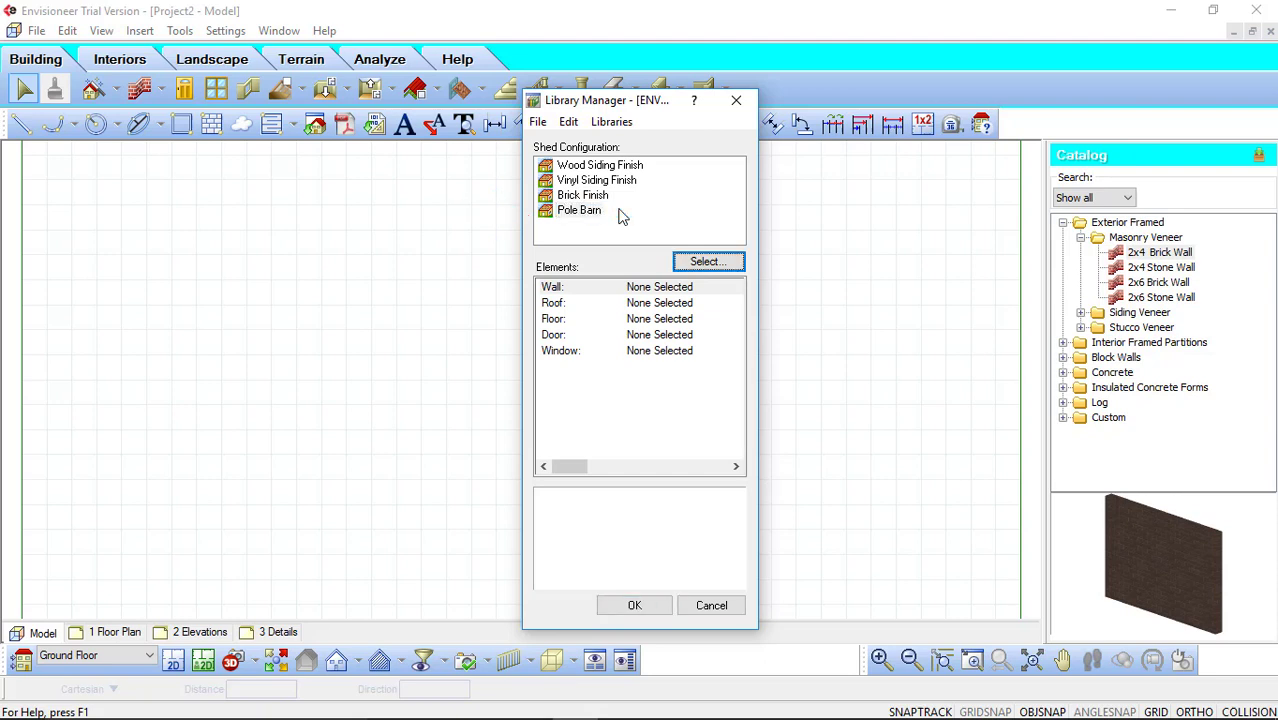
# - Assign the 6x6 Pole Barn Wall from the Custom group as the Pole Barn wall
pyautogui.click(697, 288)
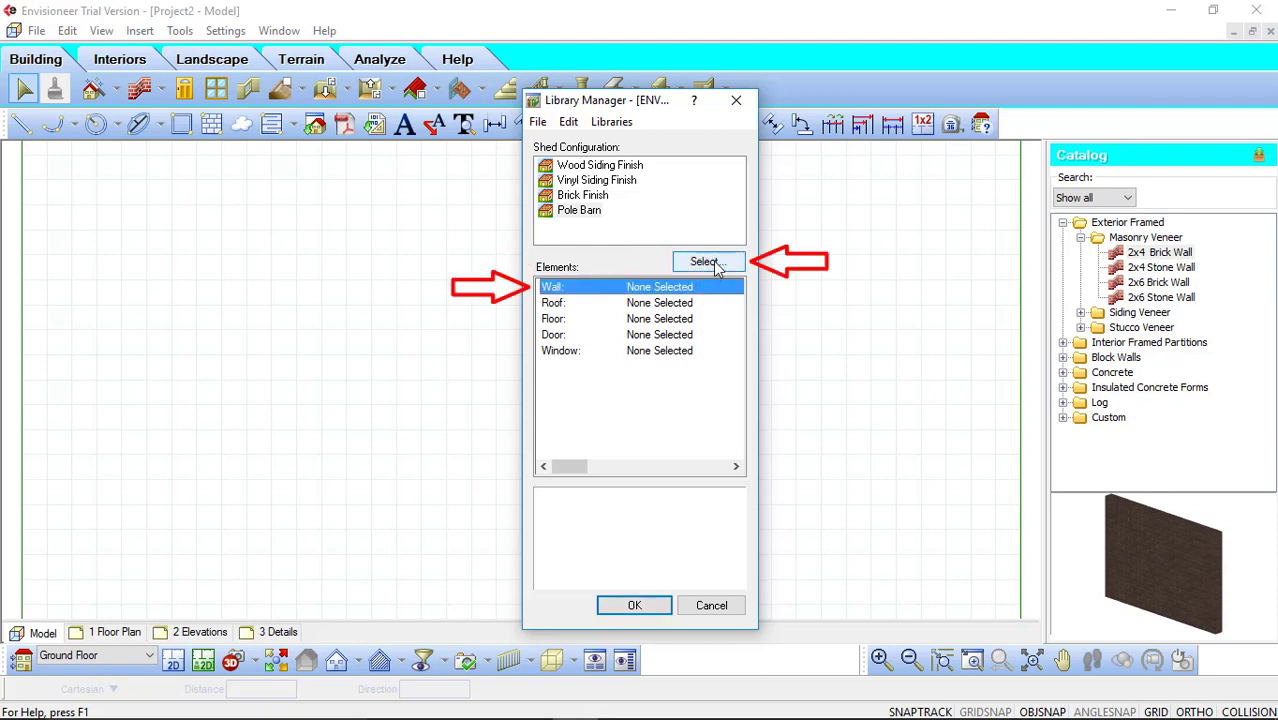
pyautogui.click(710, 263)
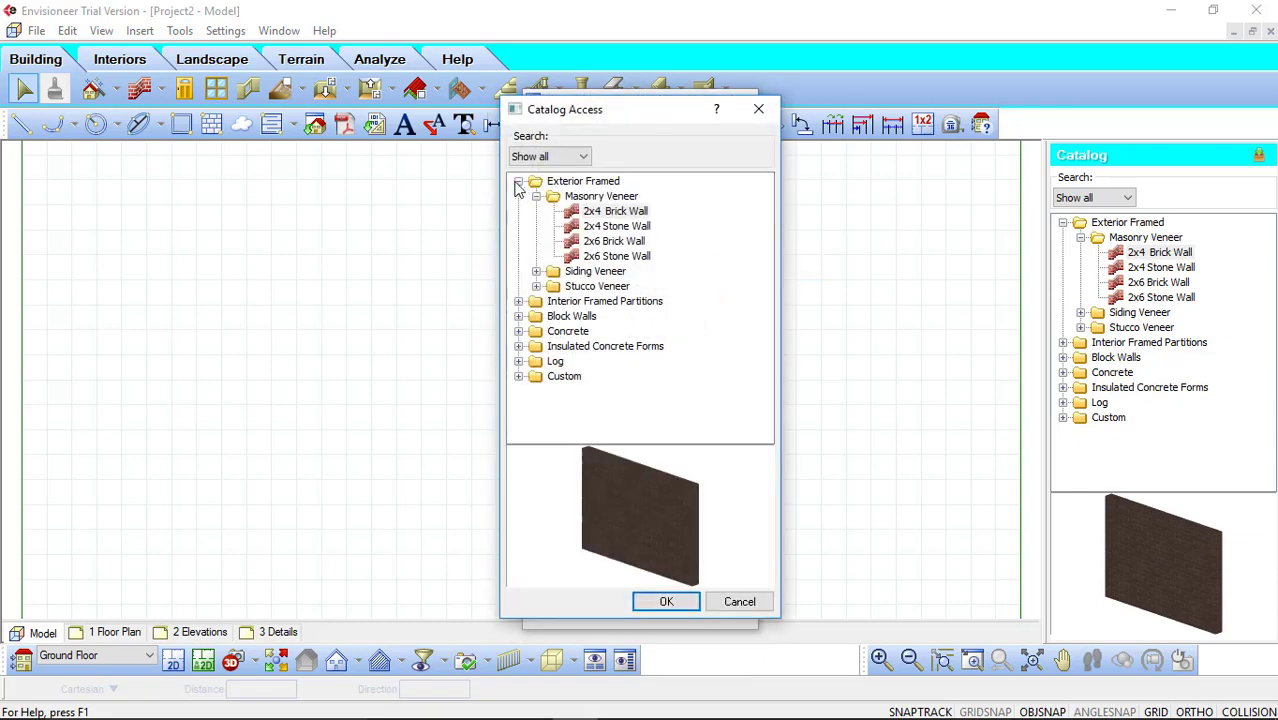
pyautogui.click(518, 181)
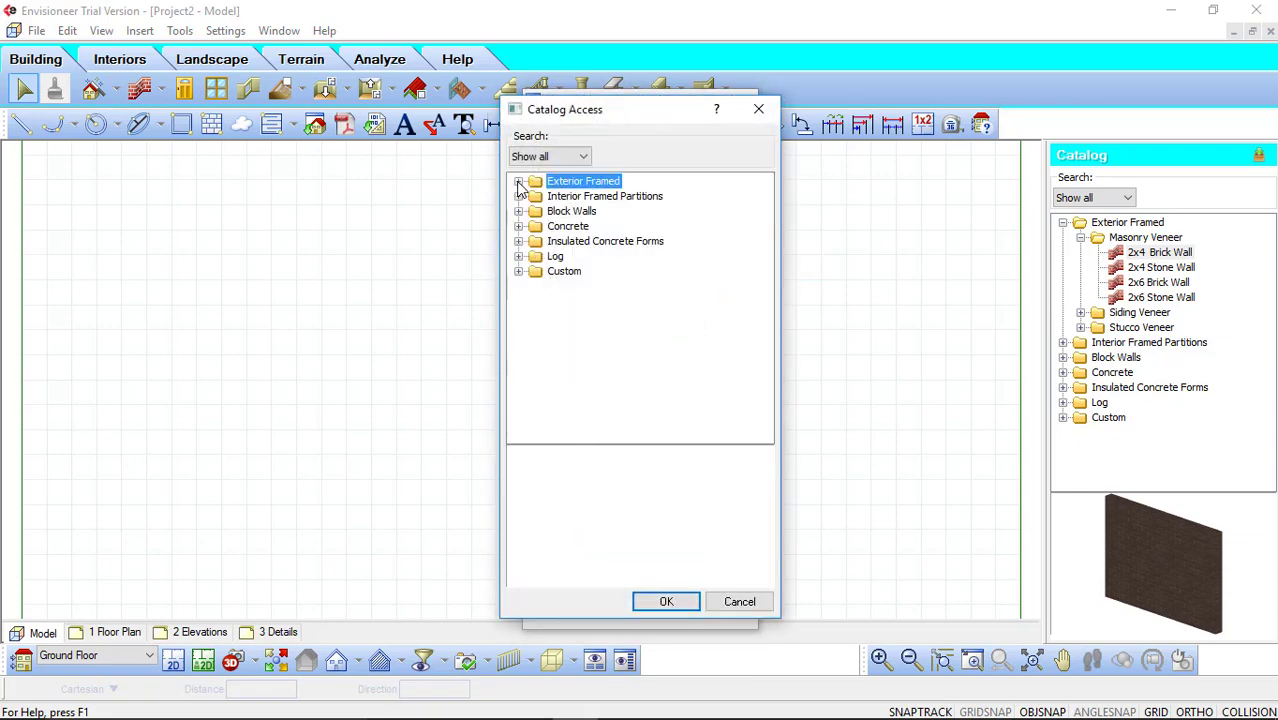
pyautogui.click(518, 272)
pyautogui.click(592, 288)
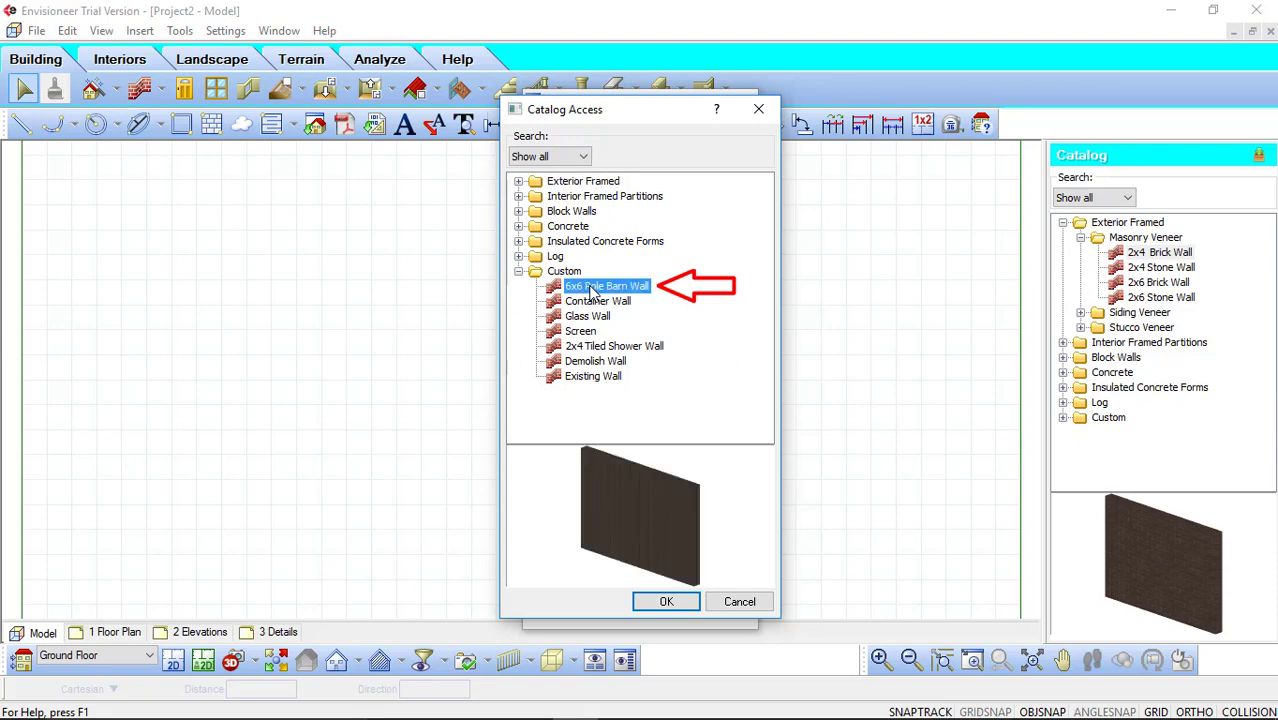
pyautogui.click(667, 603)
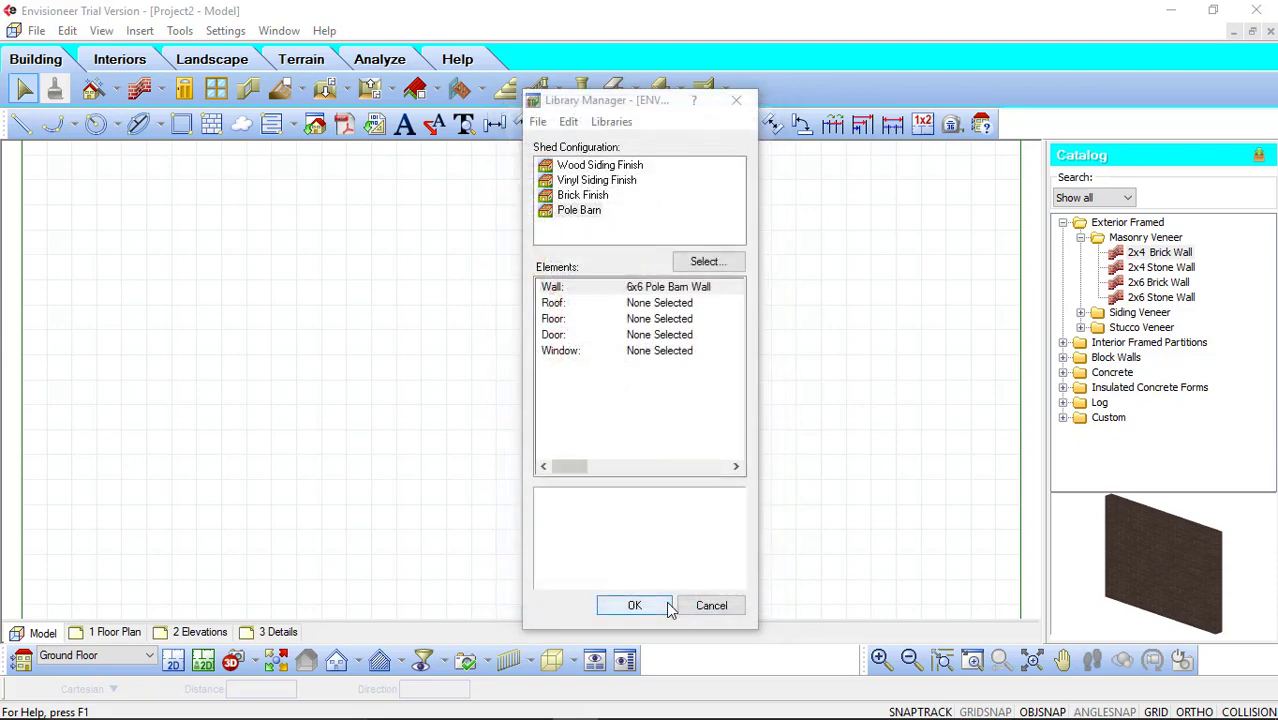
# - Assign the 5/12 Slope Hip Roof - Metal Roof as the configuration's roof
pyautogui.click(652, 305)
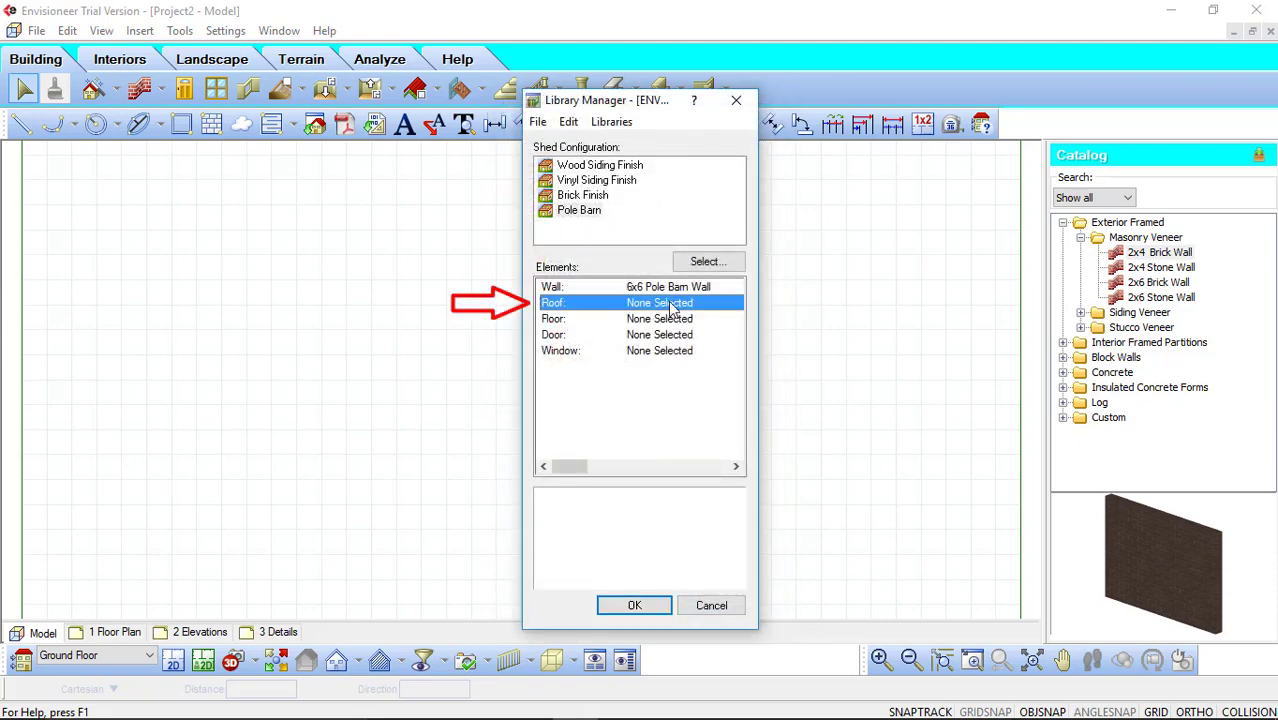
pyautogui.click(707, 262)
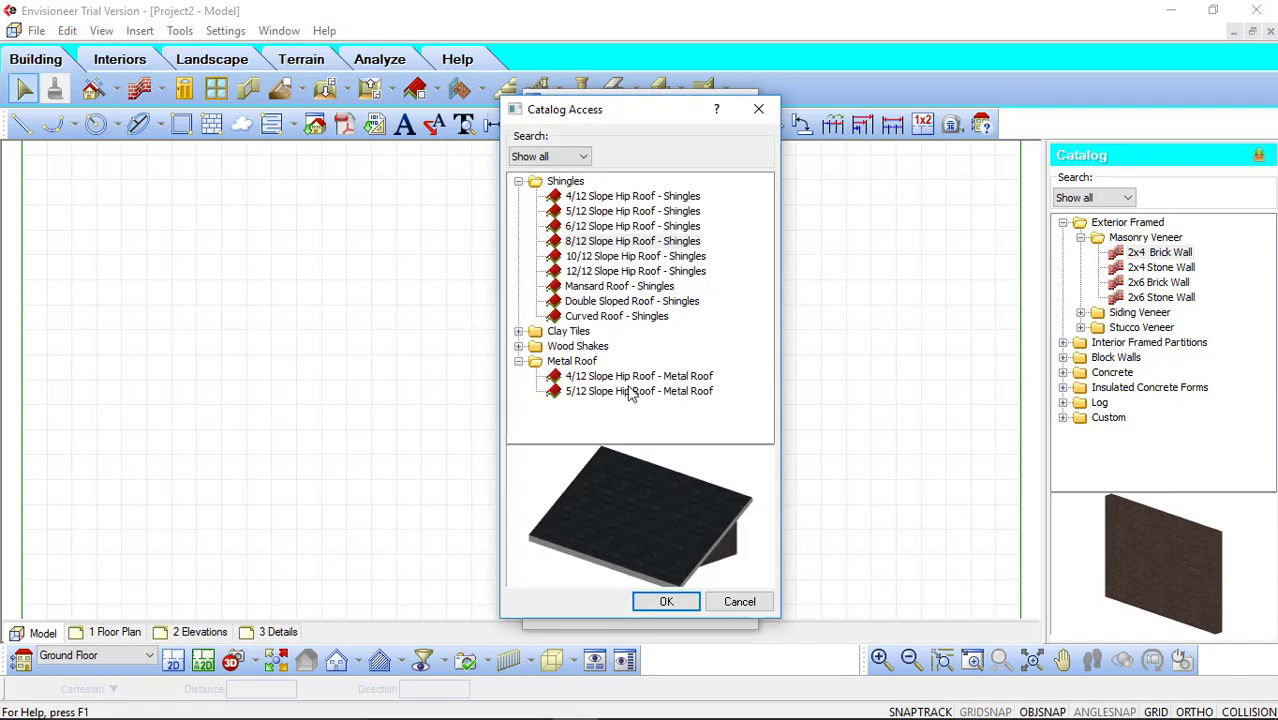
pyautogui.click(630, 392)
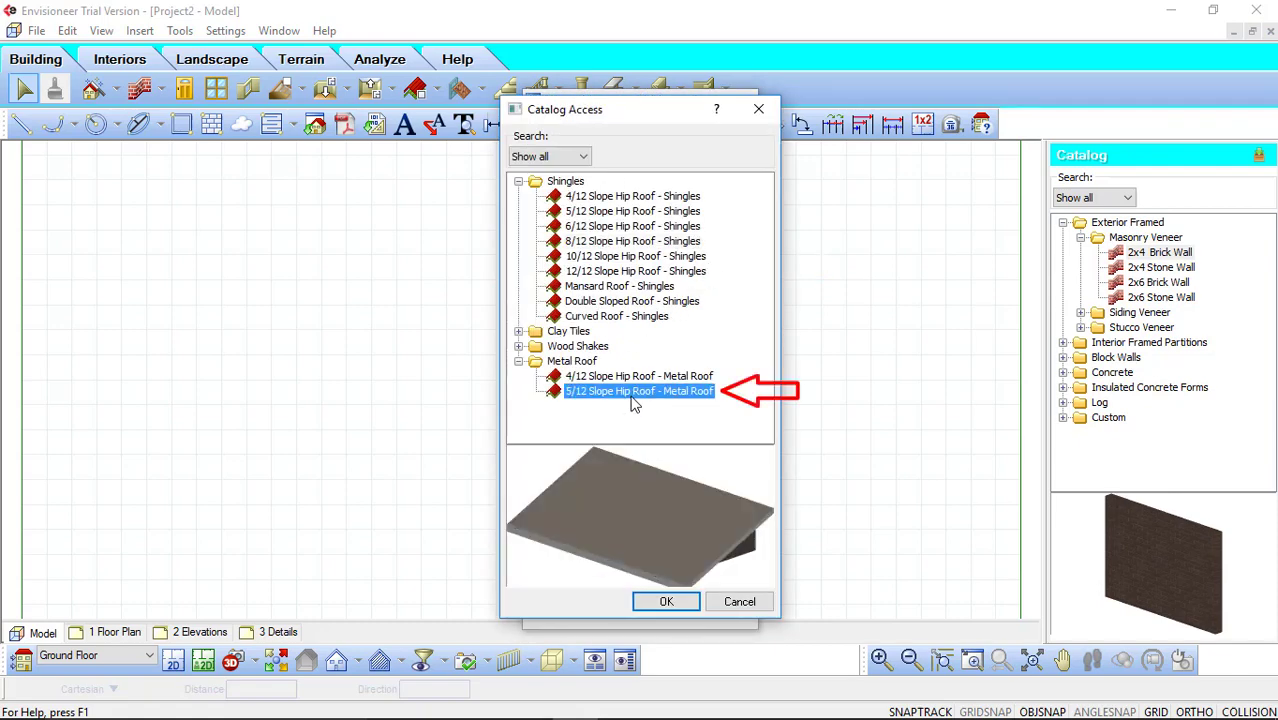
pyautogui.click(667, 601)
# - Assign the 4" Concrete Floor as the configuration's floor
pyautogui.click(658, 319)
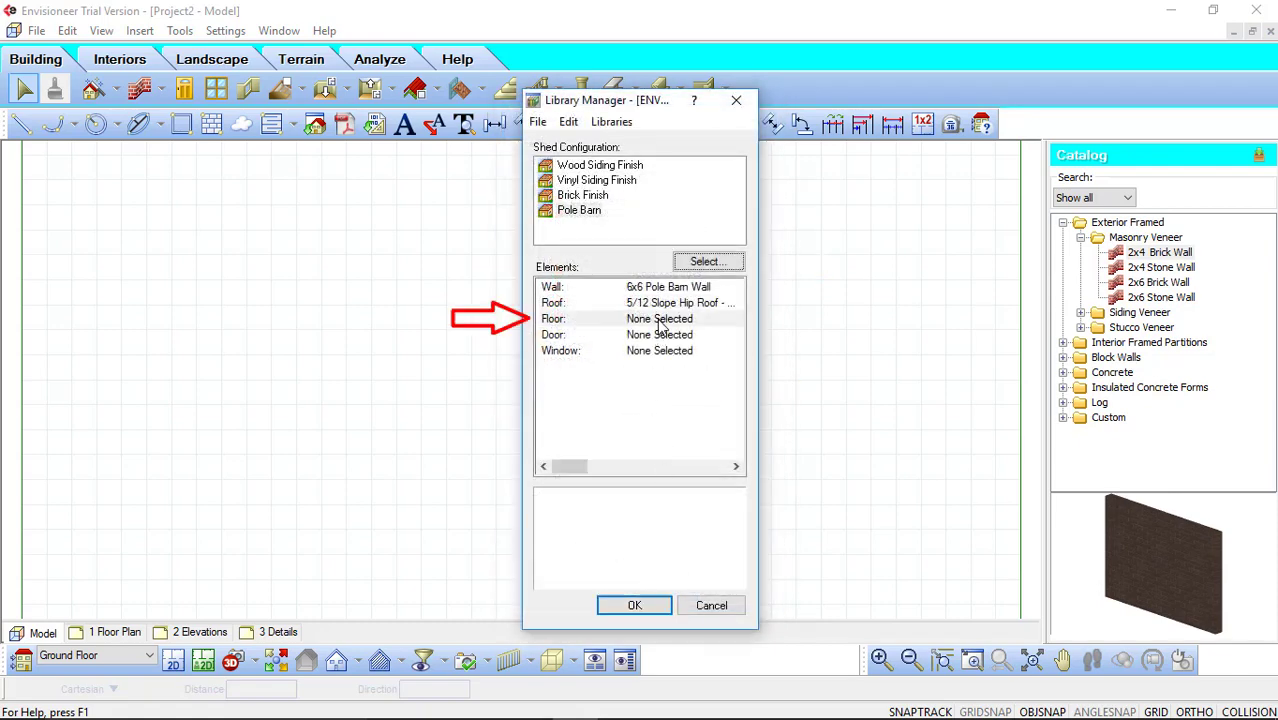
pyautogui.click(707, 262)
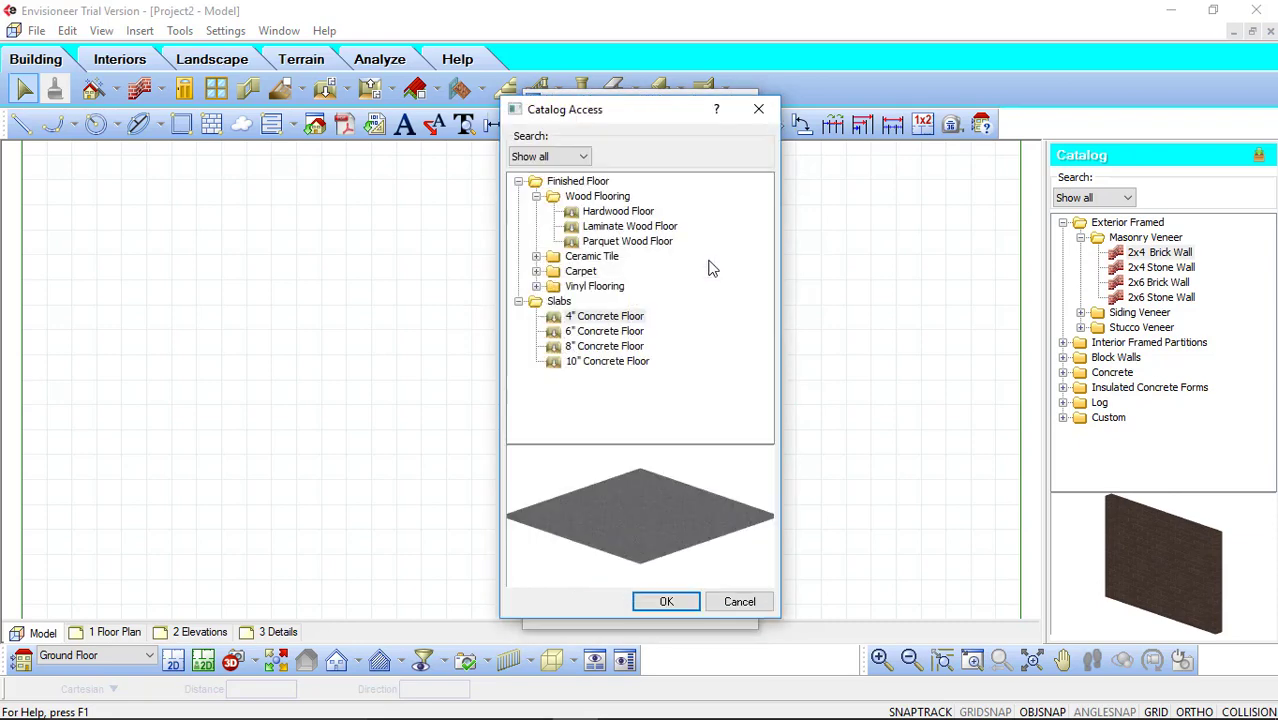
pyautogui.click(615, 318)
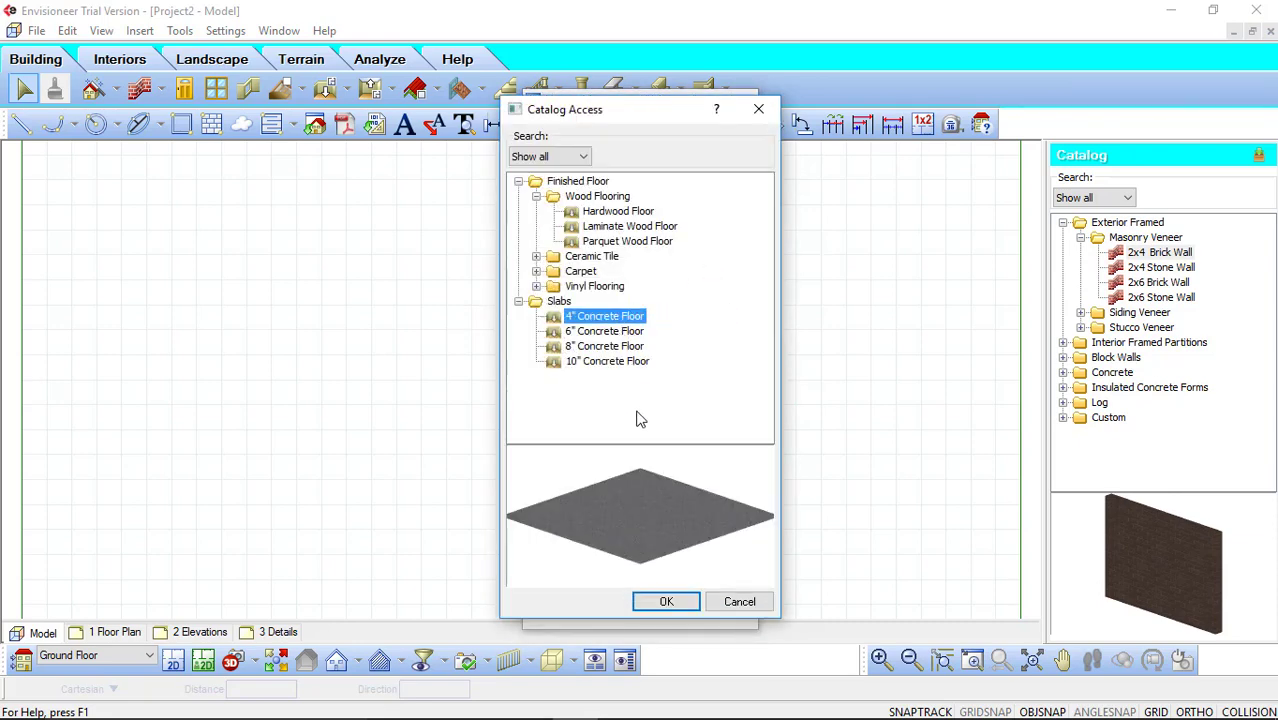
pyautogui.click(666, 602)
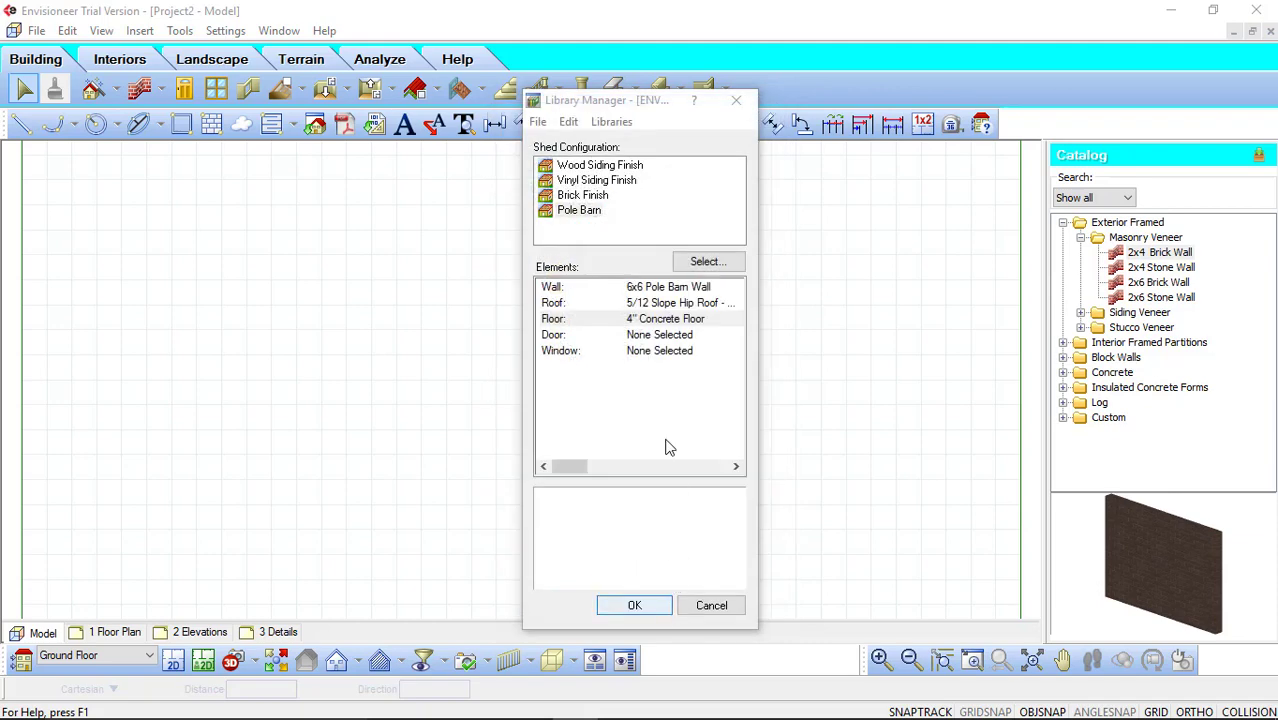
# - Assign the 6' Face Slider Door as the configuration's door
pyautogui.click(669, 336)
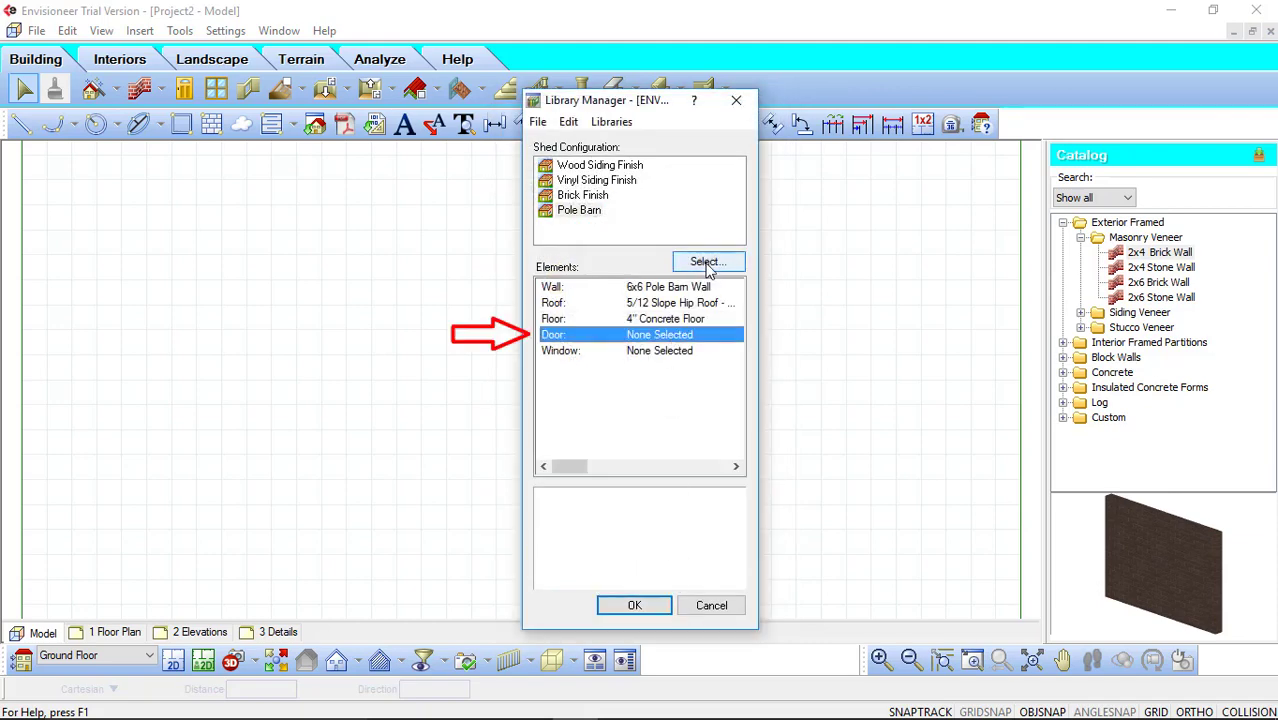
pyautogui.click(705, 263)
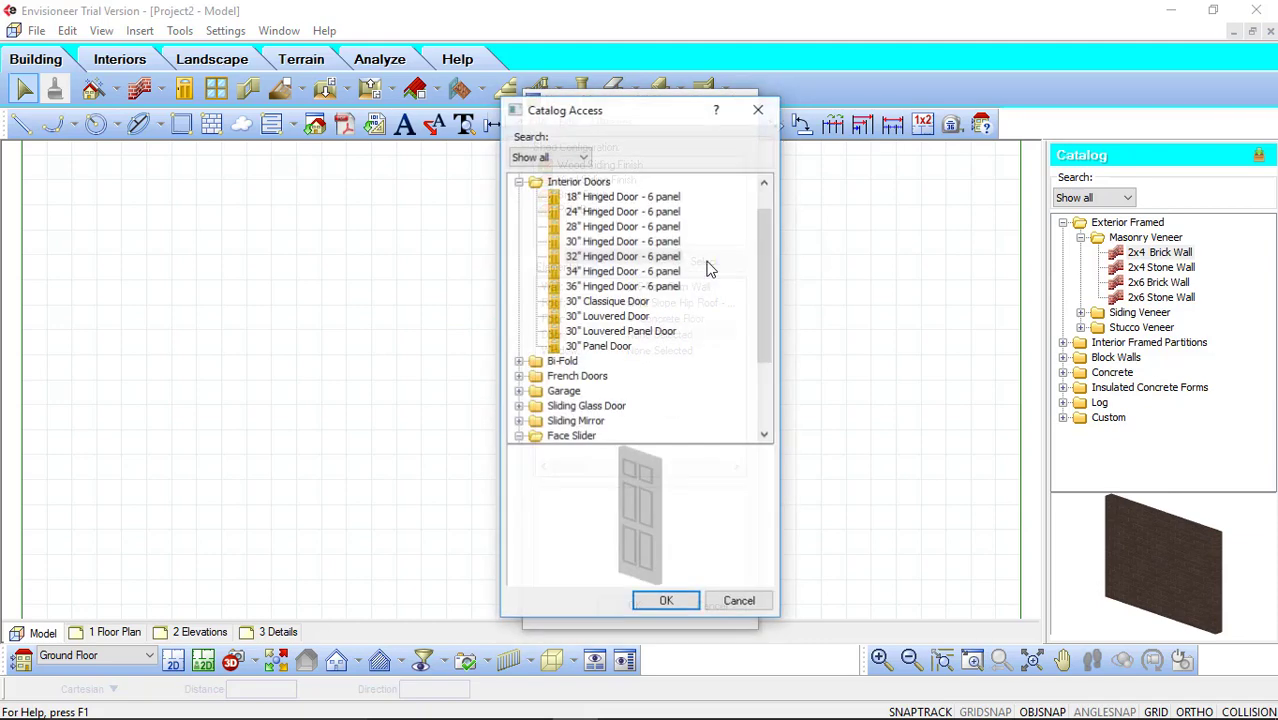
pyautogui.click(518, 182)
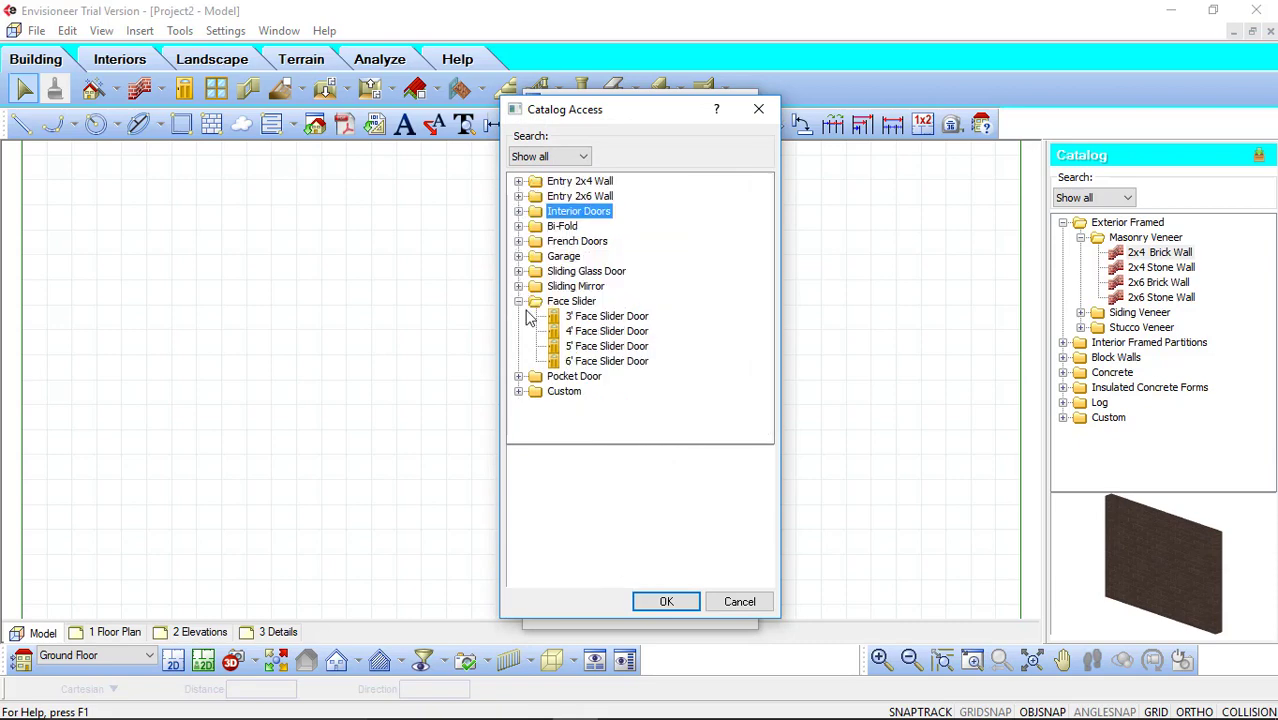
pyautogui.click(607, 361)
pyautogui.click(666, 601)
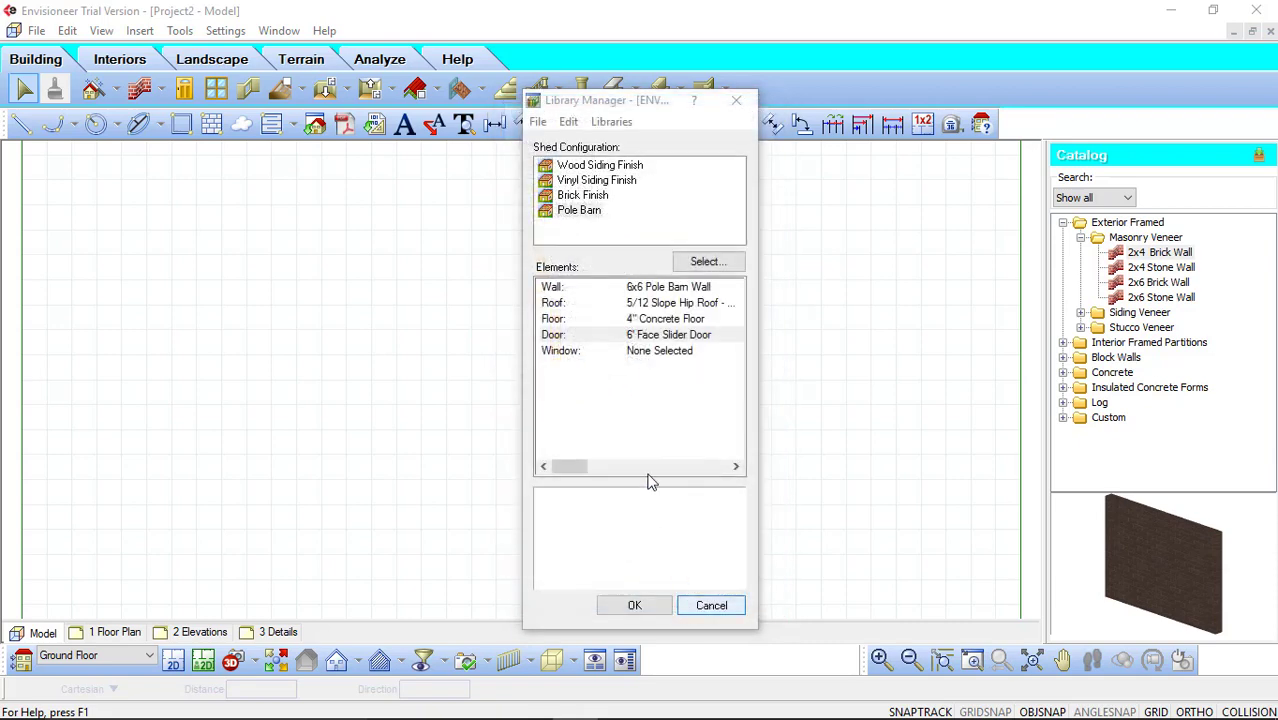
pyautogui.click(652, 352)
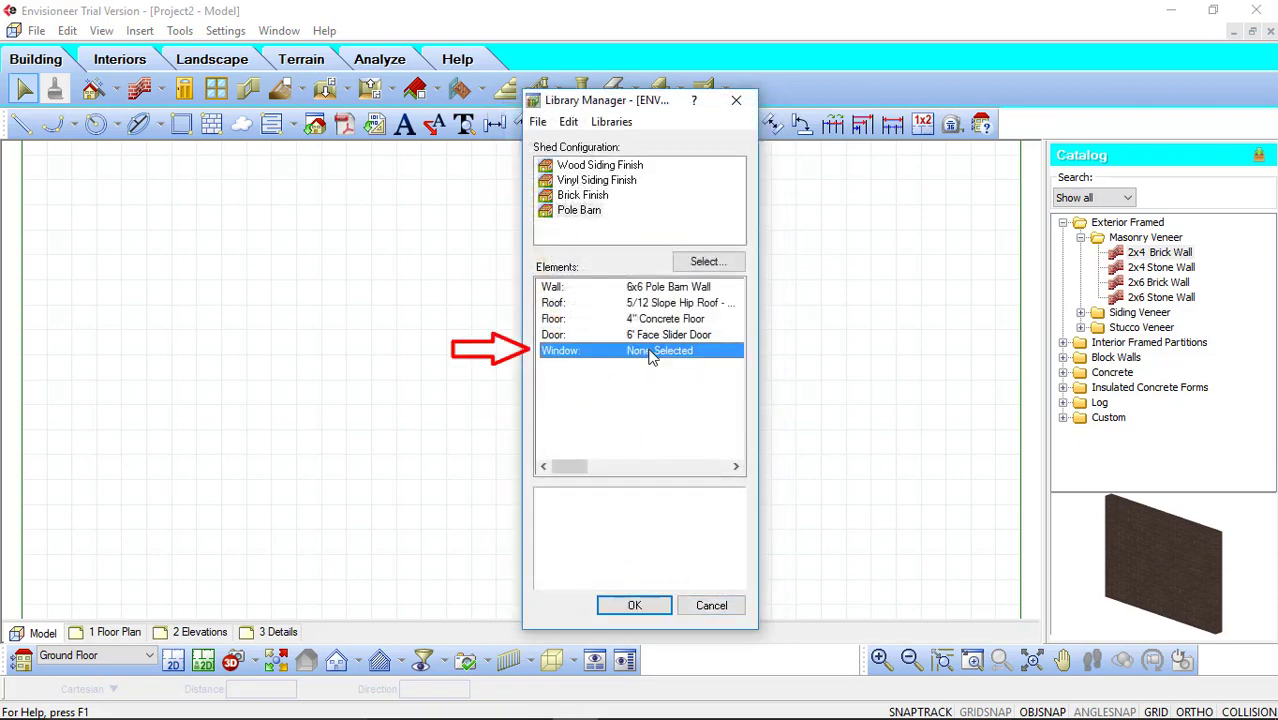
# - Assign the 5'-6" X 5'-6" Picture Window and save the Pole Barn configuration
pyautogui.click(703, 264)
pyautogui.moveTo(768, 374); pyautogui.dragTo(767, 229)
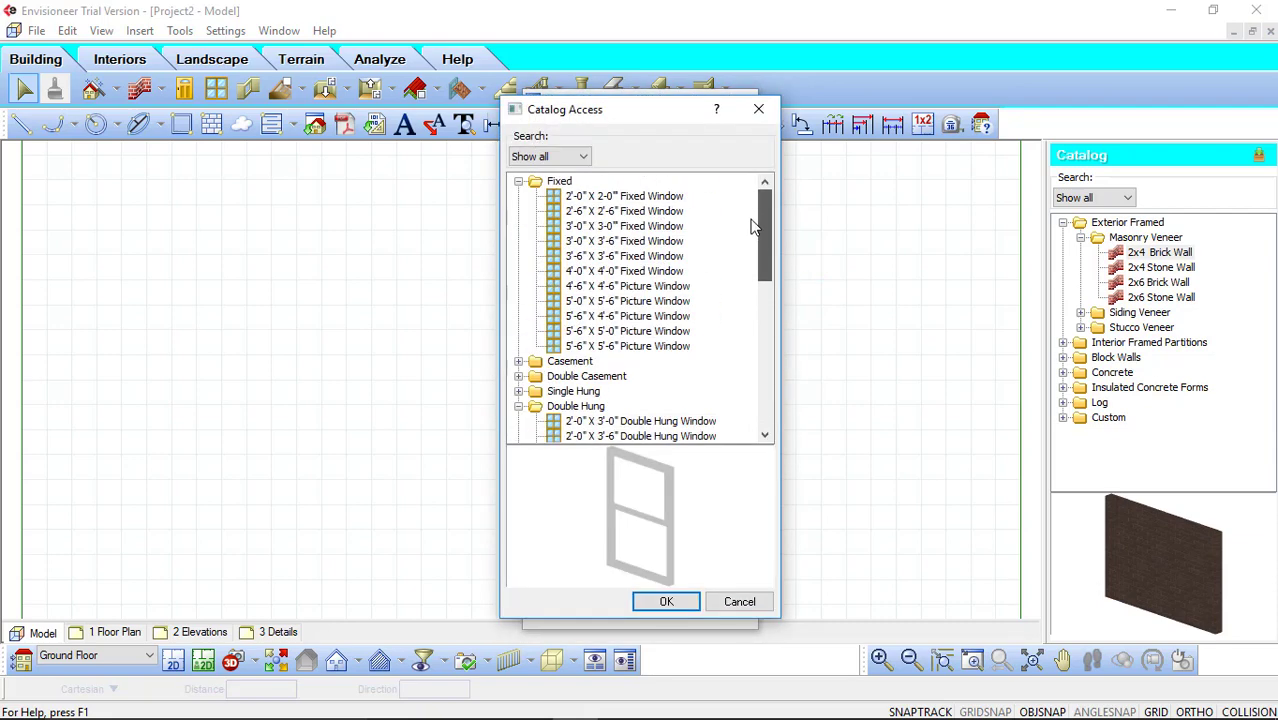
pyautogui.click(645, 346)
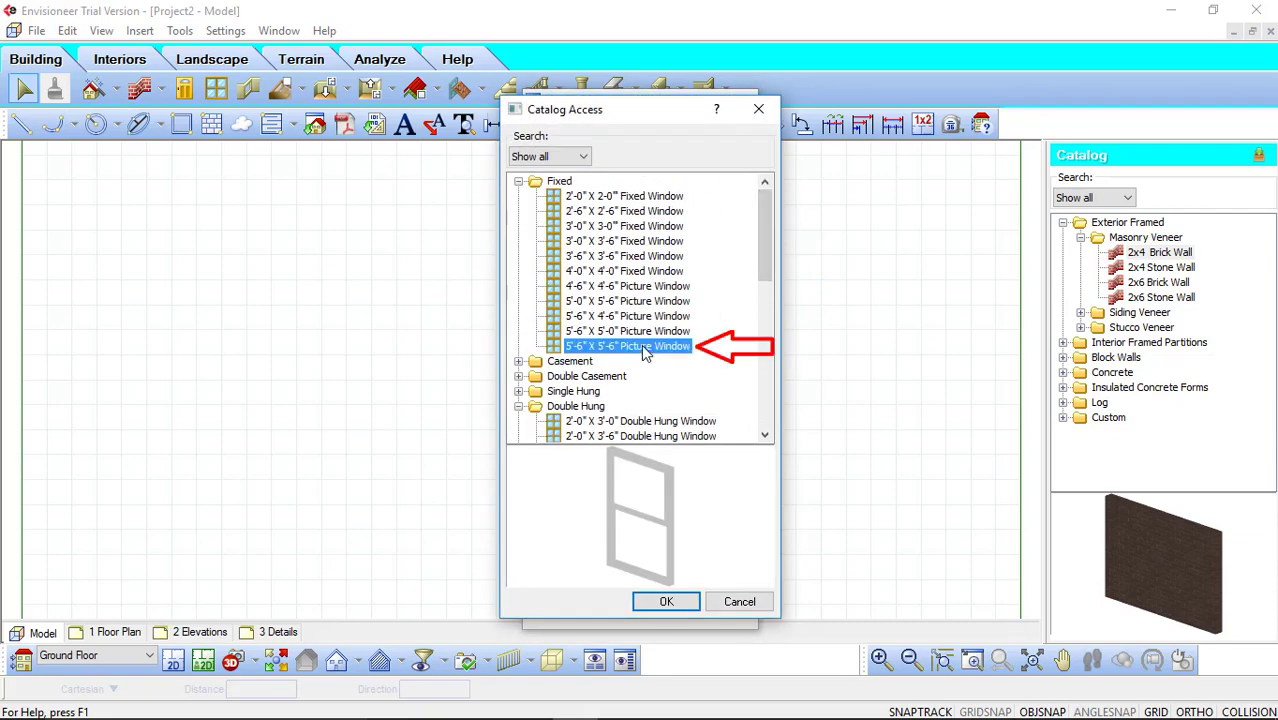
pyautogui.click(668, 601)
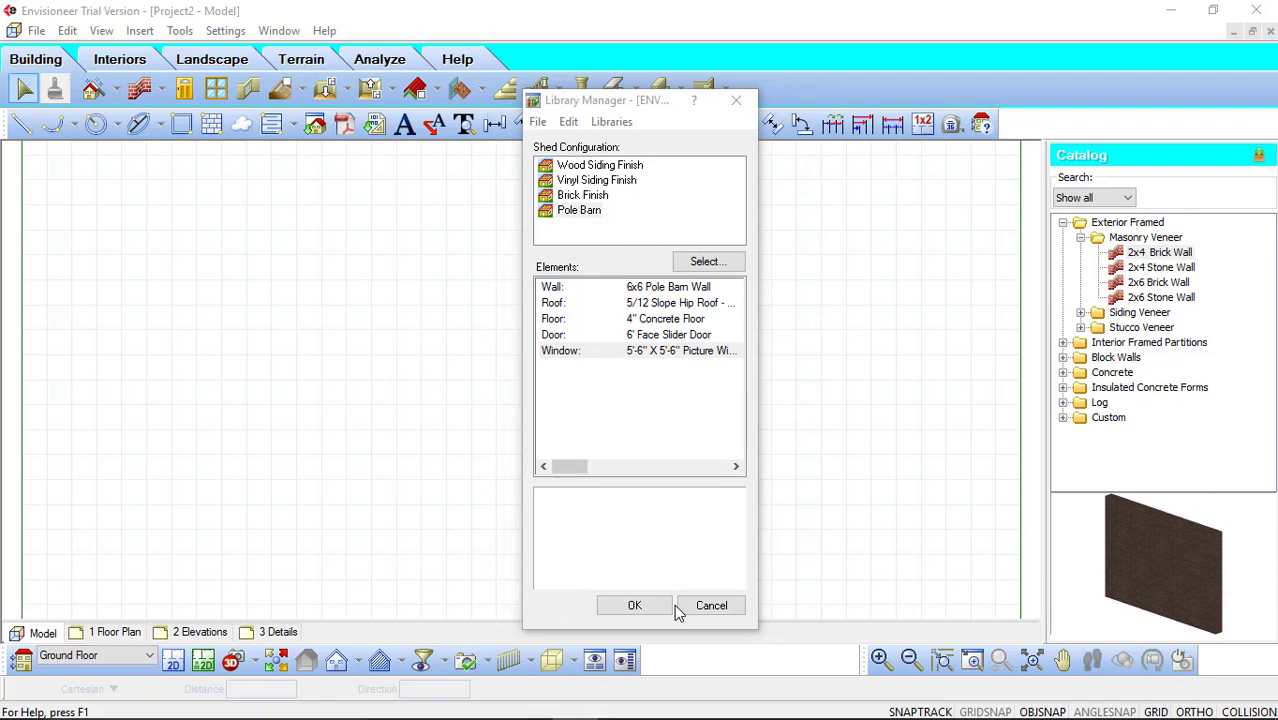
pyautogui.click(630, 608)
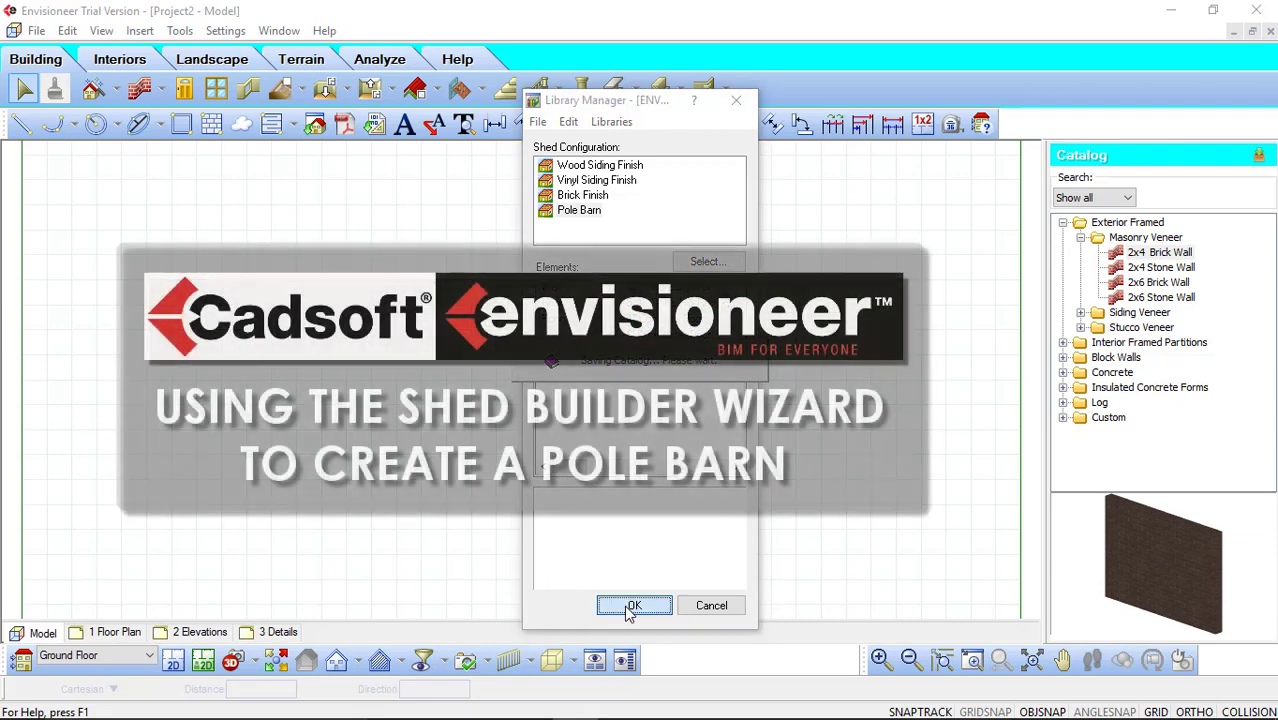
# - Close Library Manager and launch the Shed Builder Wizard from the House Builder list
pyautogui.click(632, 606)
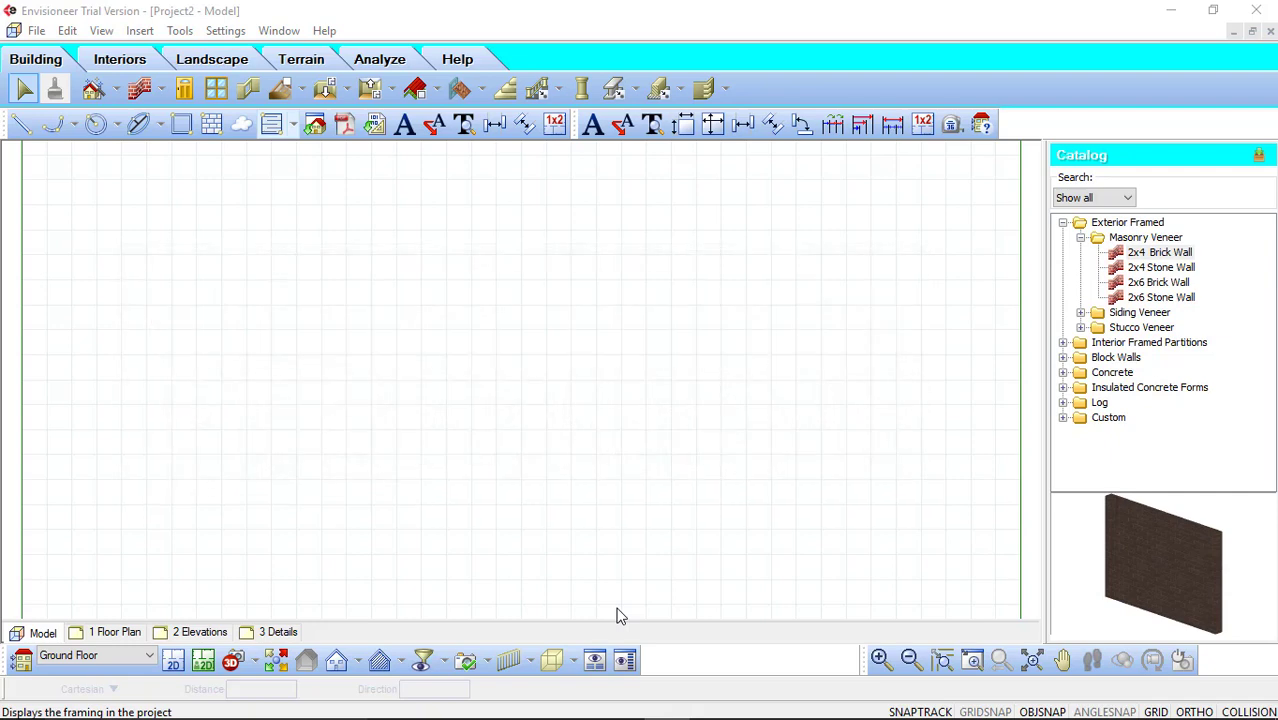
pyautogui.click(139, 31)
pyautogui.moveTo(140, 52)
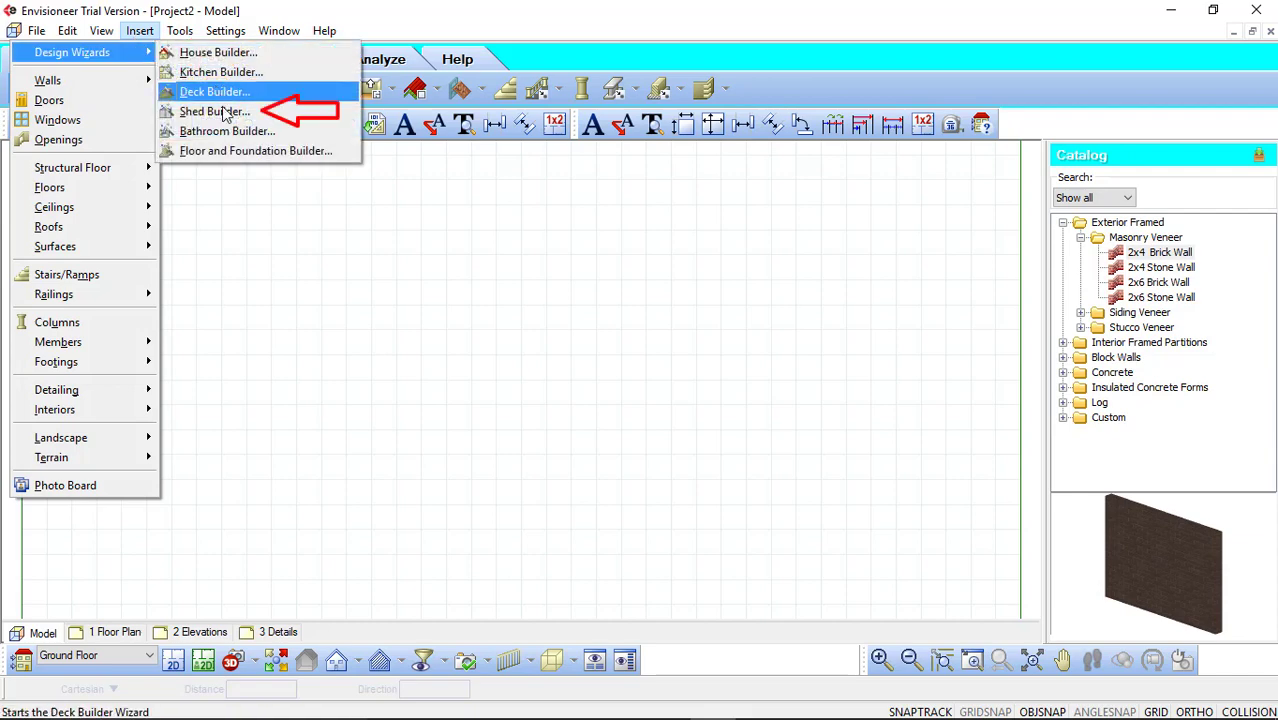
pyautogui.click(214, 112)
pyautogui.click(873, 162)
pyautogui.click(115, 90)
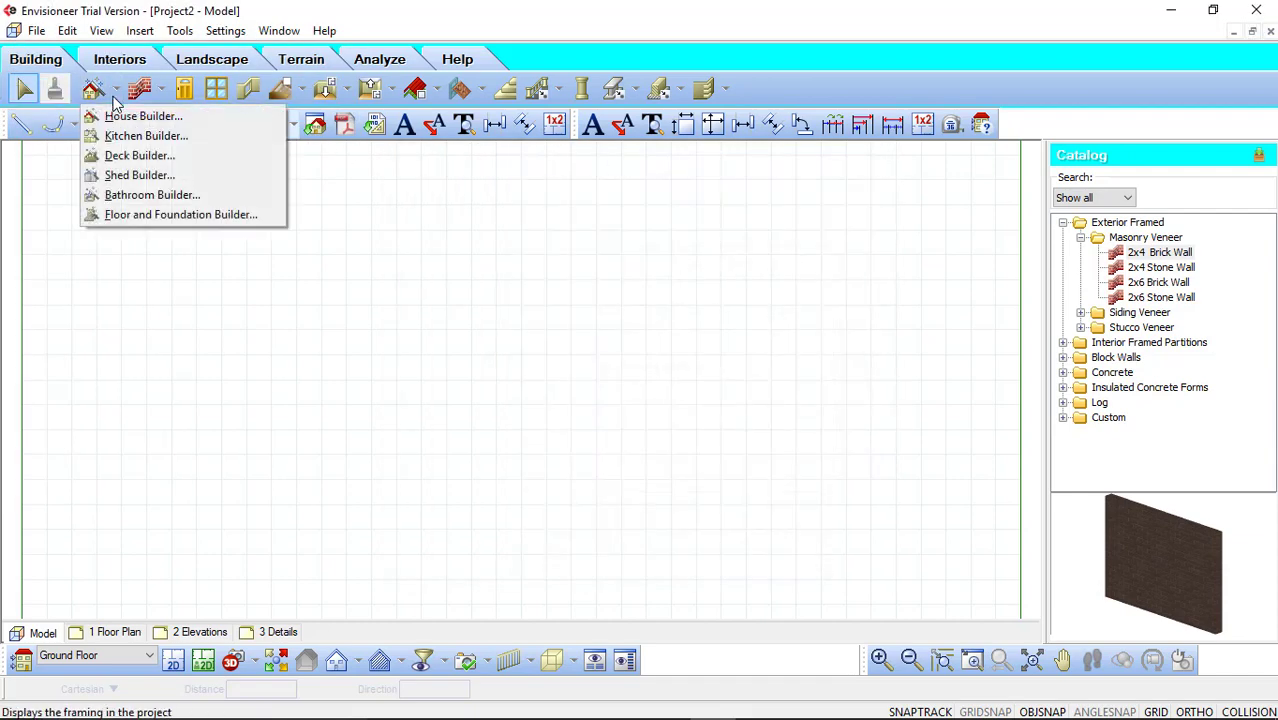
pyautogui.click(127, 177)
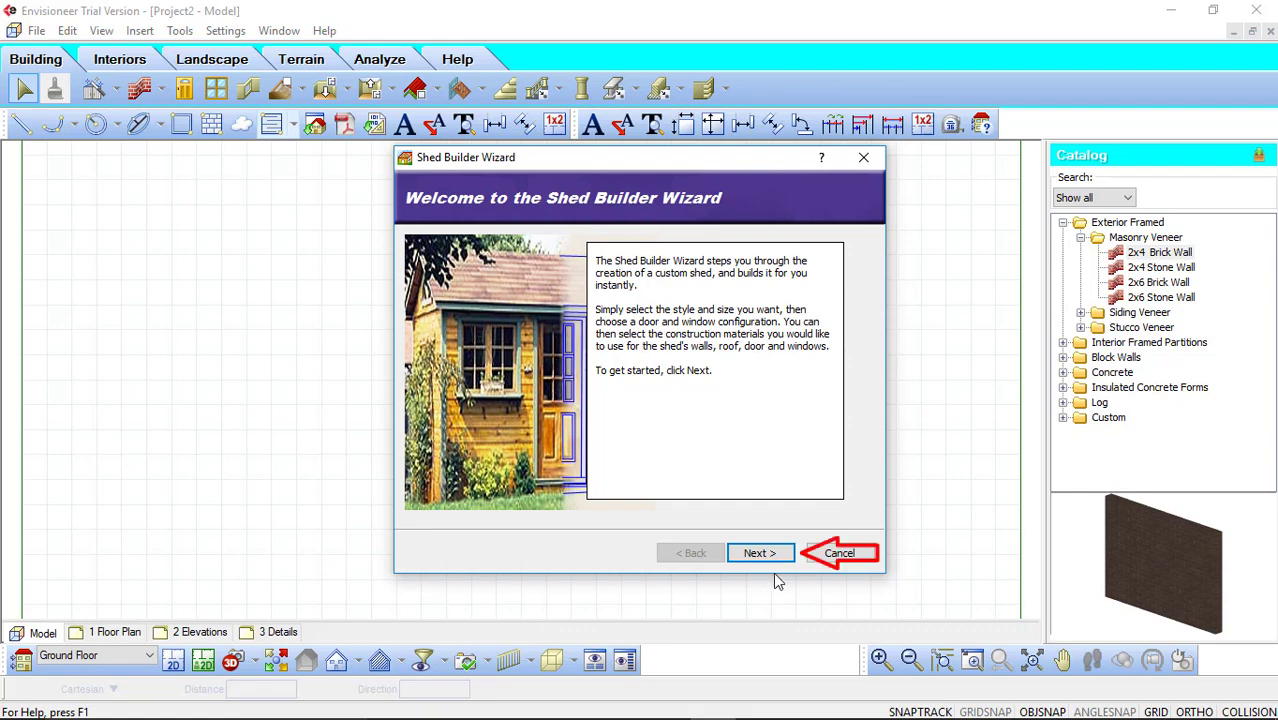
# - Choose the upper-left gable-roof shed style after previewing the others
pyautogui.click(777, 553)
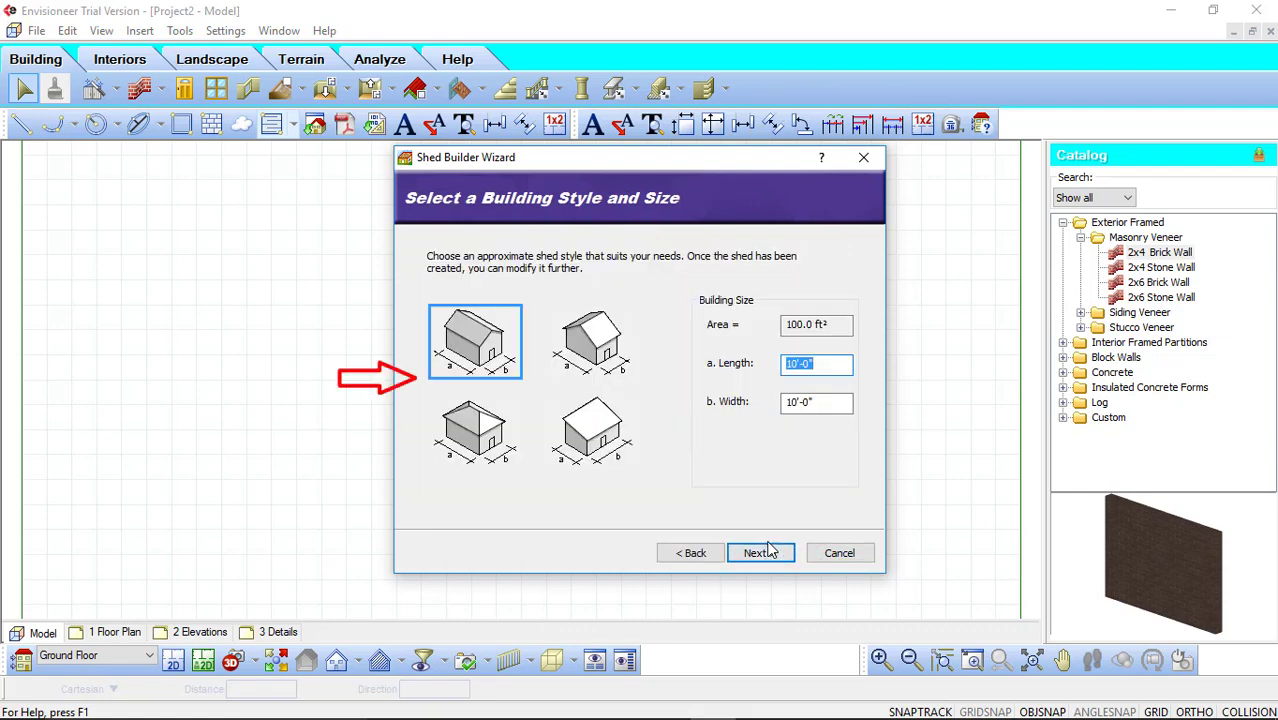
pyautogui.click(483, 440)
pyautogui.click(584, 440)
pyautogui.click(596, 325)
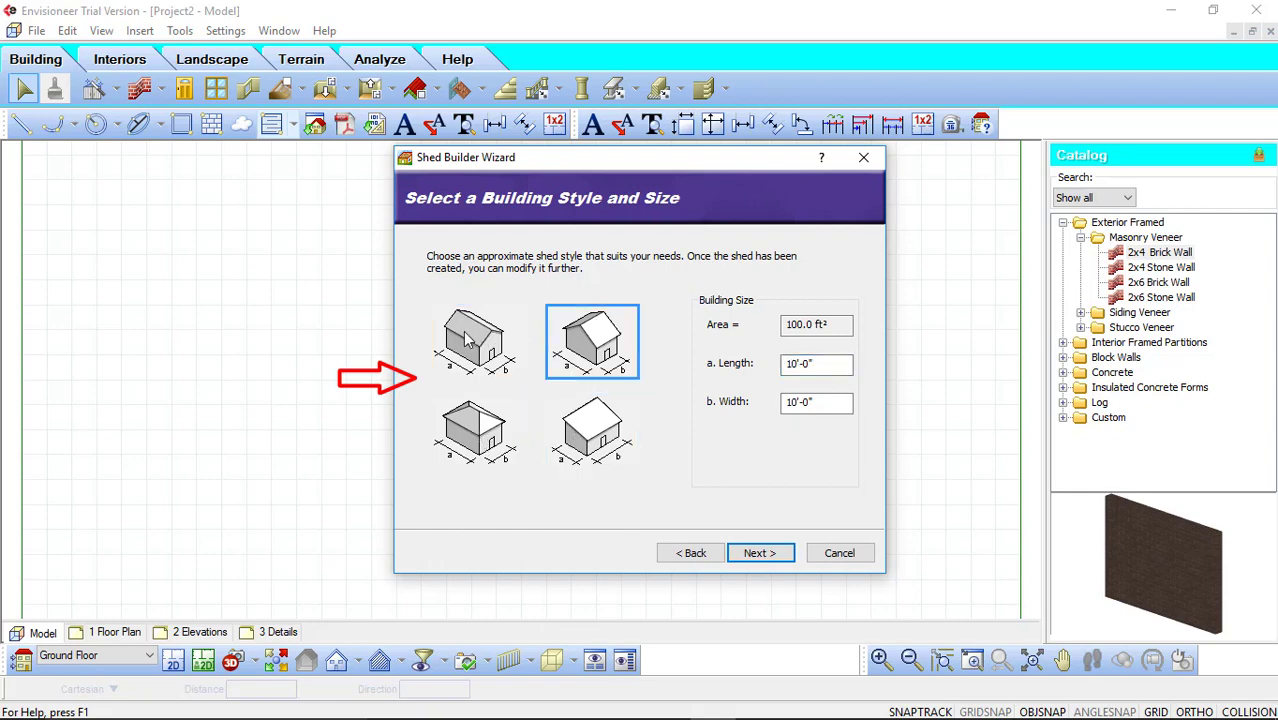
pyautogui.click(464, 333)
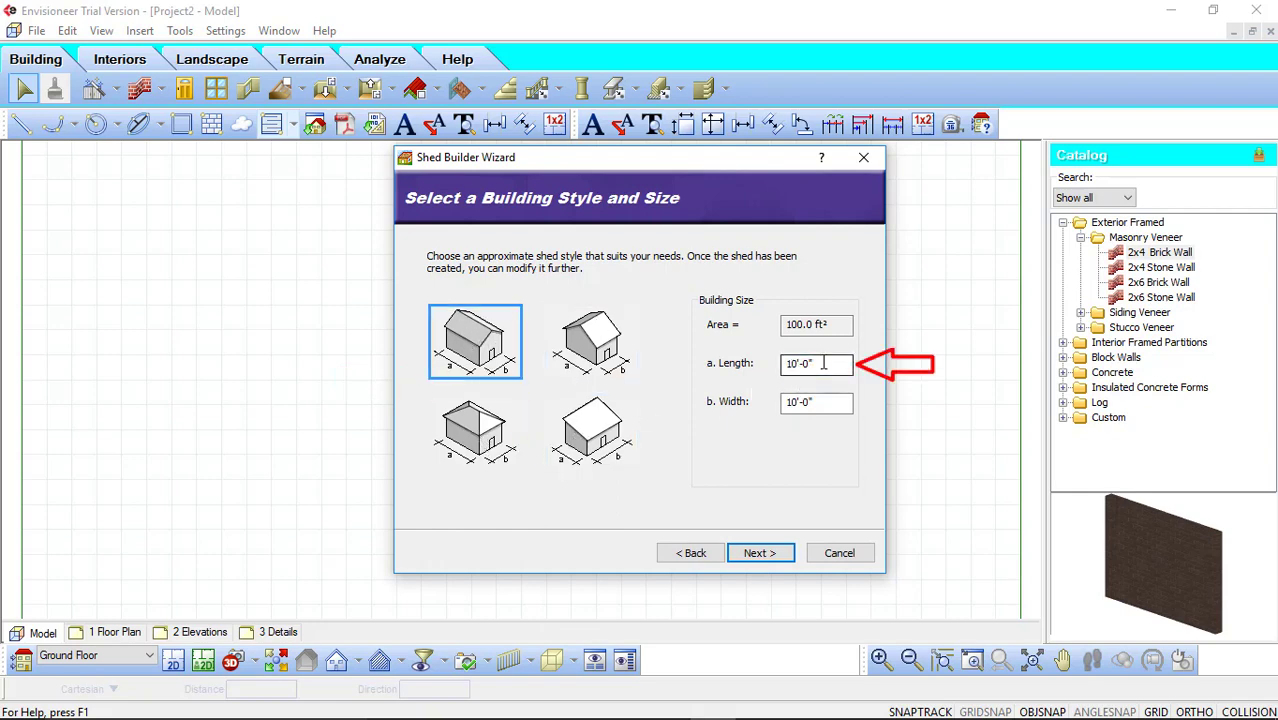
# - Enter a Length of 48' and a Width of 32', then continue
pyautogui.moveTo(823, 363); pyautogui.dragTo(766, 363)
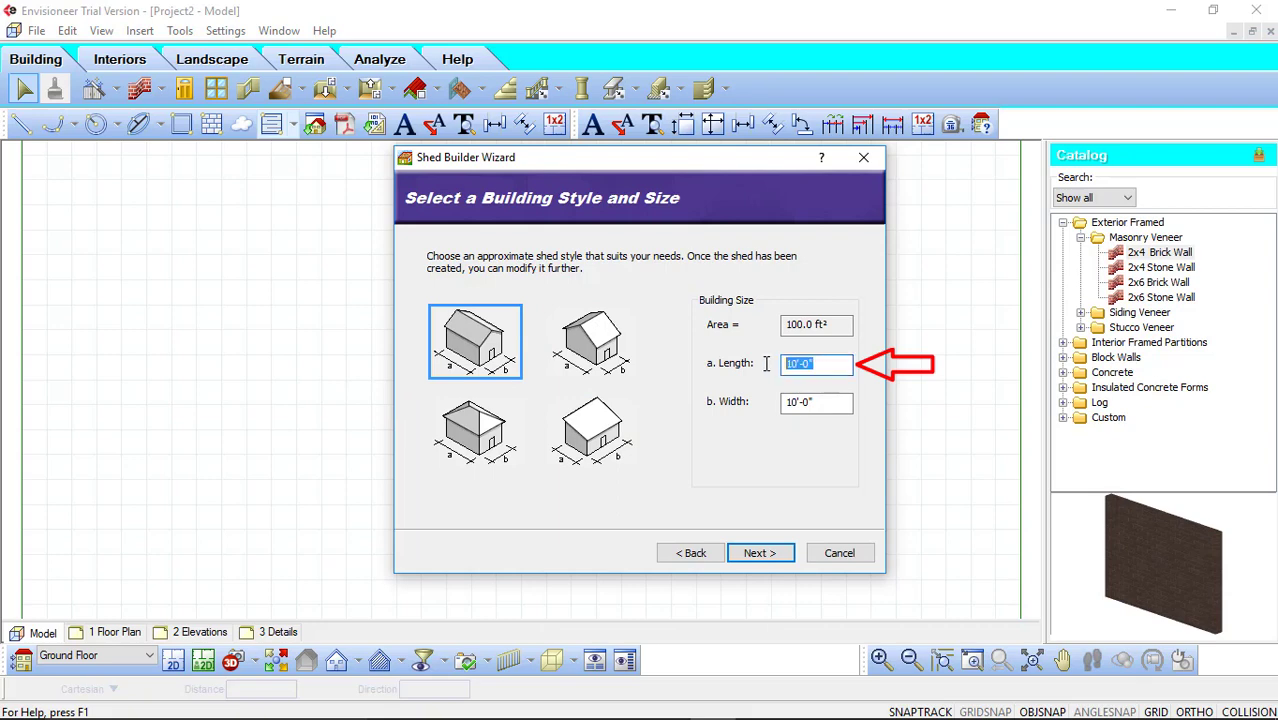
pyautogui.write("48'")
pyautogui.press('Tab')
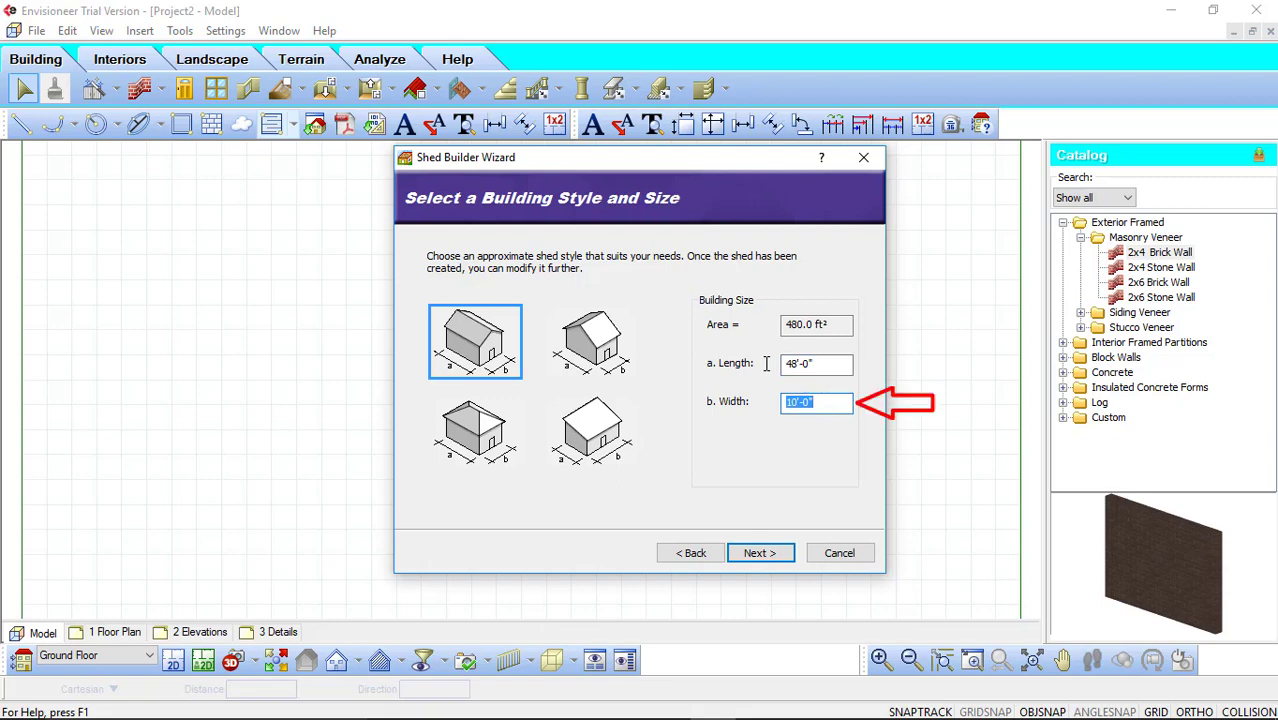
pyautogui.write("32'")
pyautogui.press('Tab')
pyautogui.click(760, 553)
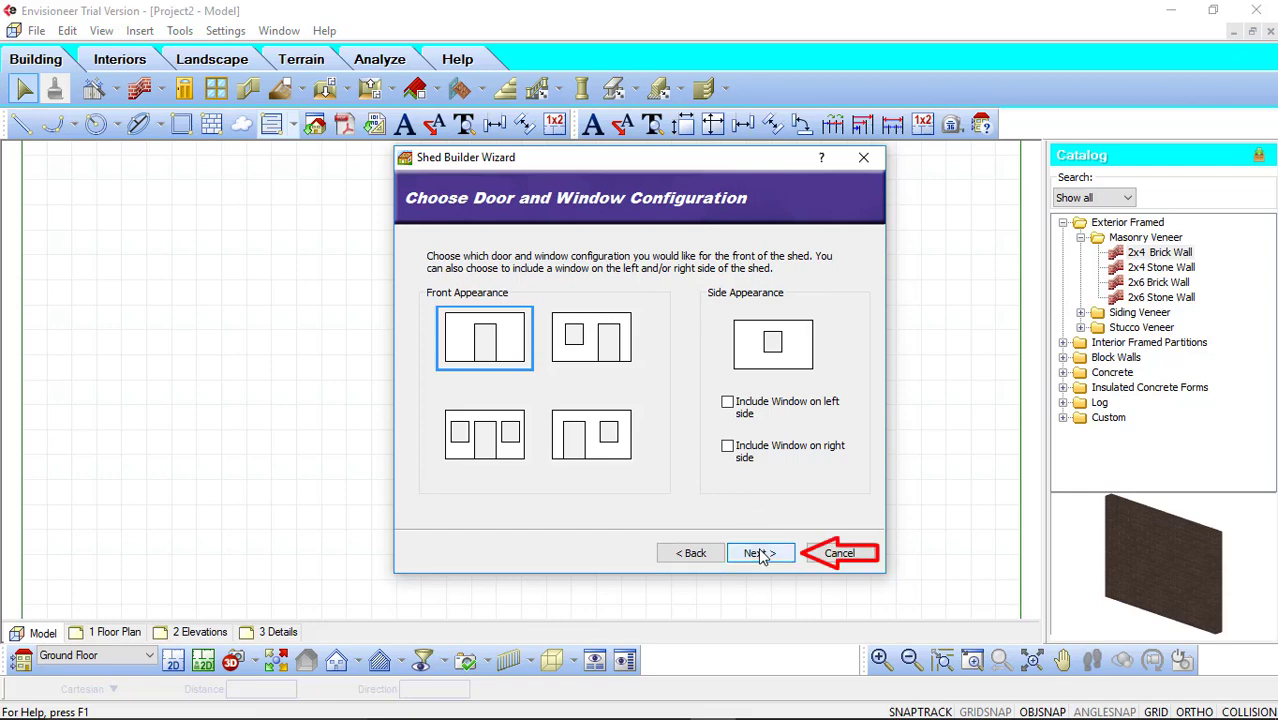
# - Select Pole Barn as the shed configuration
pyautogui.click(759, 554)
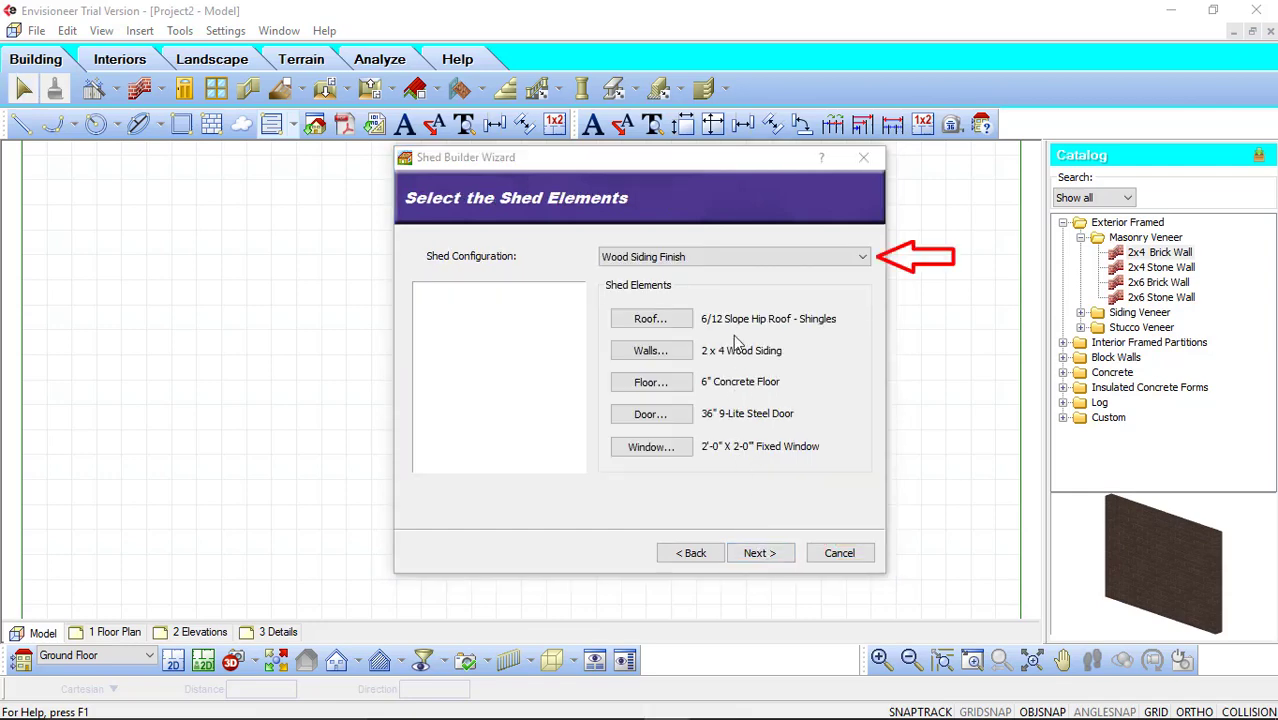
pyautogui.click(731, 255)
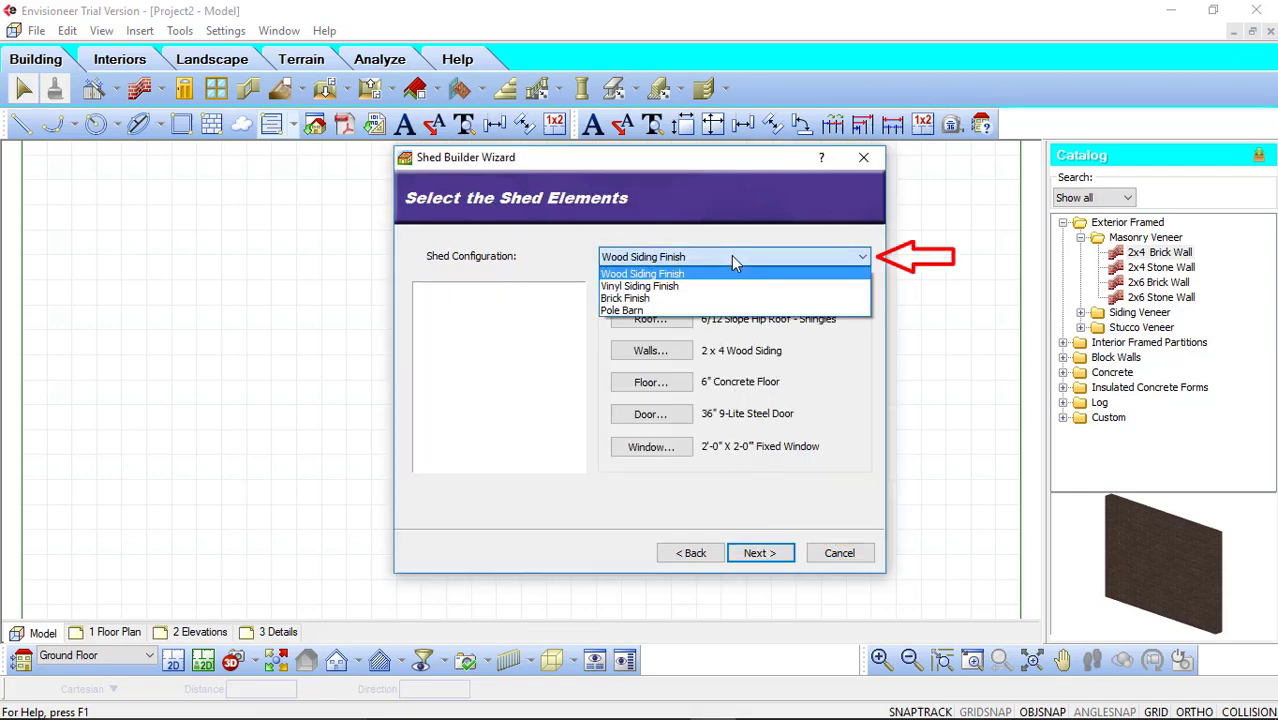
pyautogui.click(626, 311)
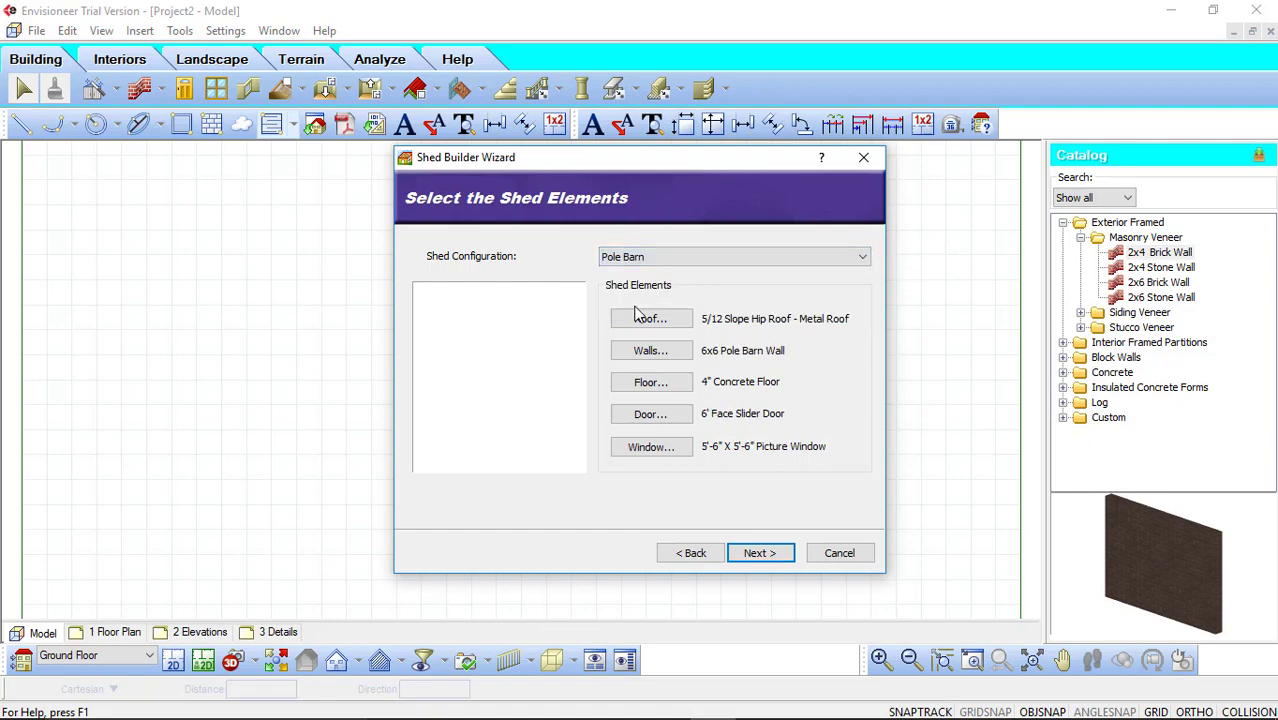
# - Review the Window catalog without changes and finish the wizard
pyautogui.click(621, 451)
pyautogui.moveTo(768, 312); pyautogui.dragTo(762, 256)
pyautogui.click(738, 601)
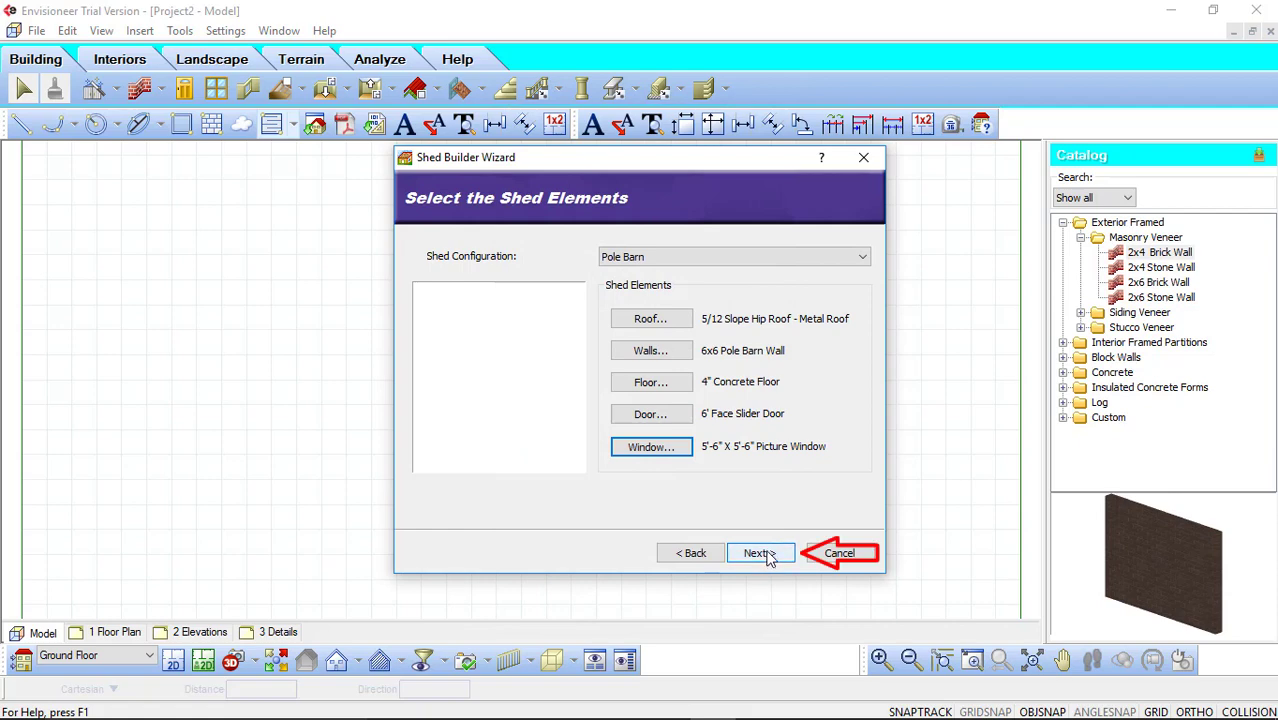
pyautogui.click(760, 553)
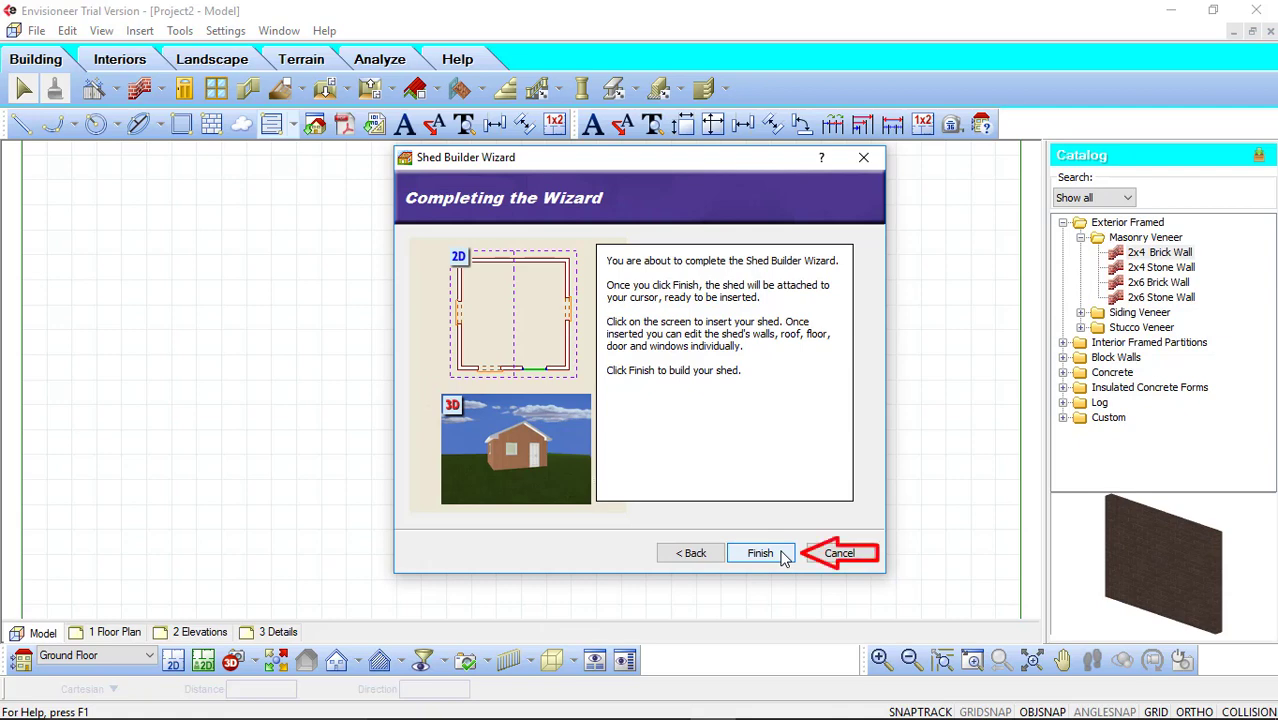
pyautogui.click(760, 553)
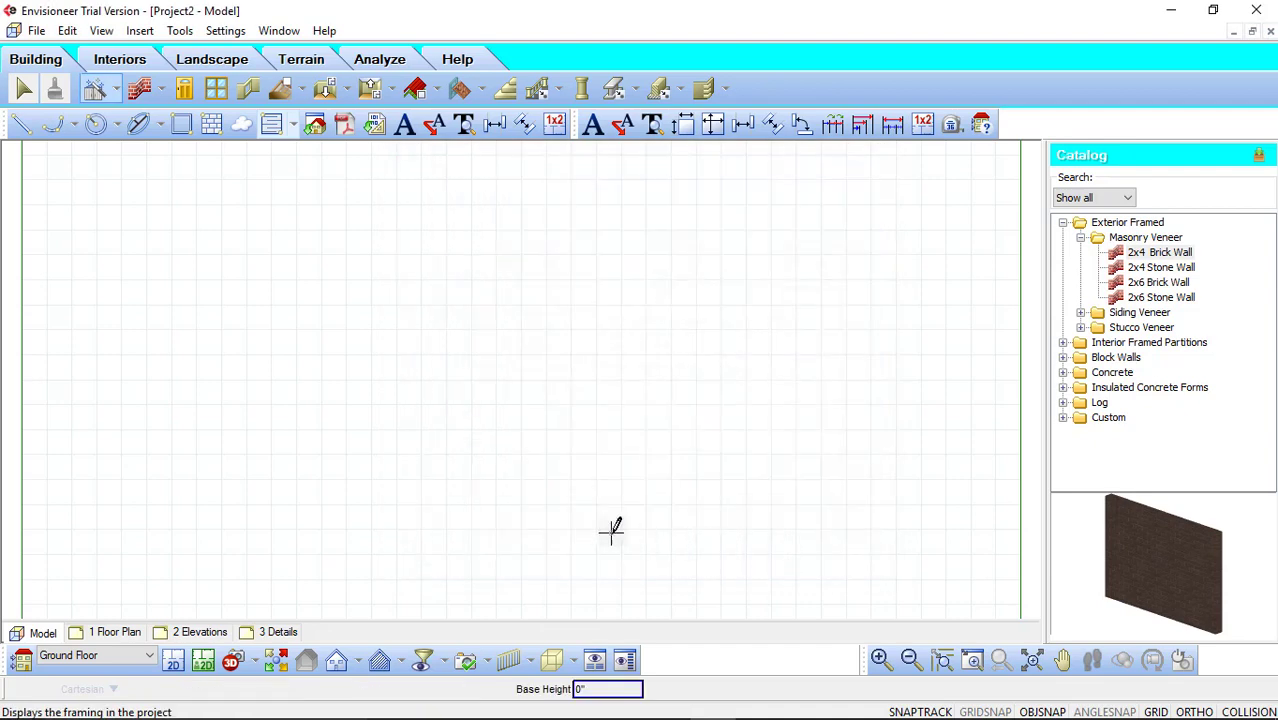
# - Place the pole barn, switch to 3D Perspective and orbit to face its gable end
pyautogui.click(445, 525)
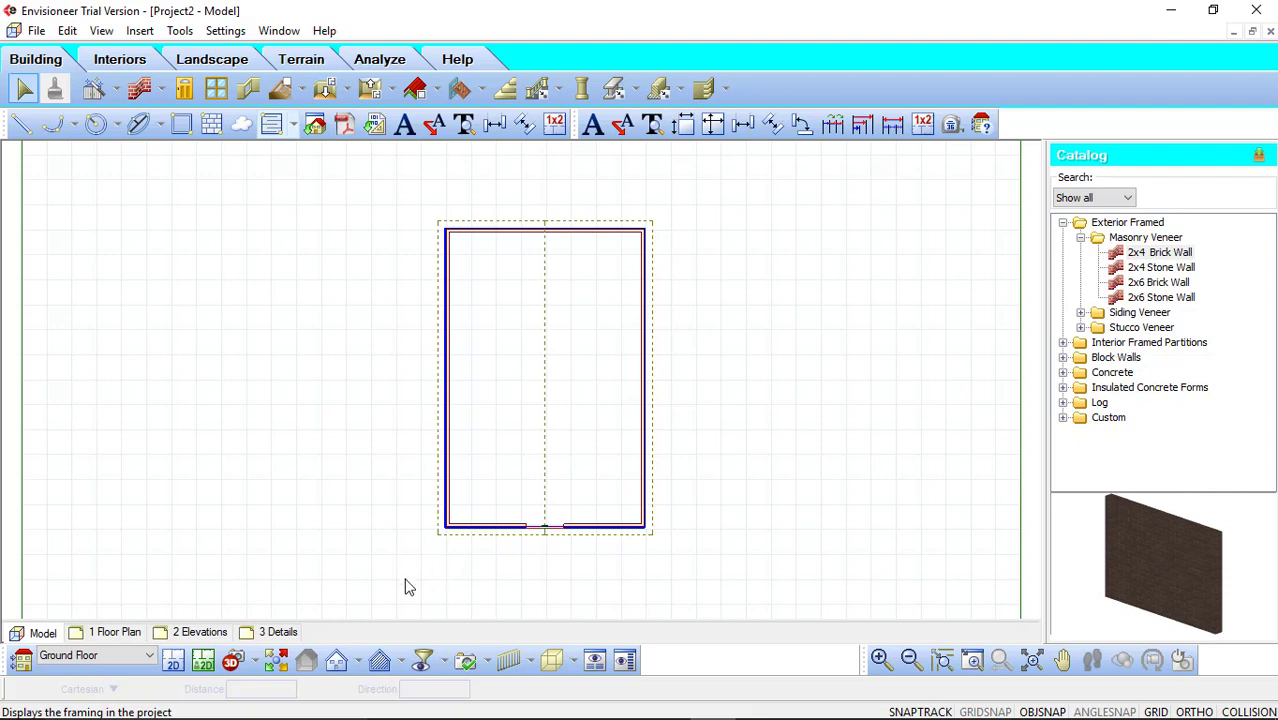
pyautogui.click(253, 663)
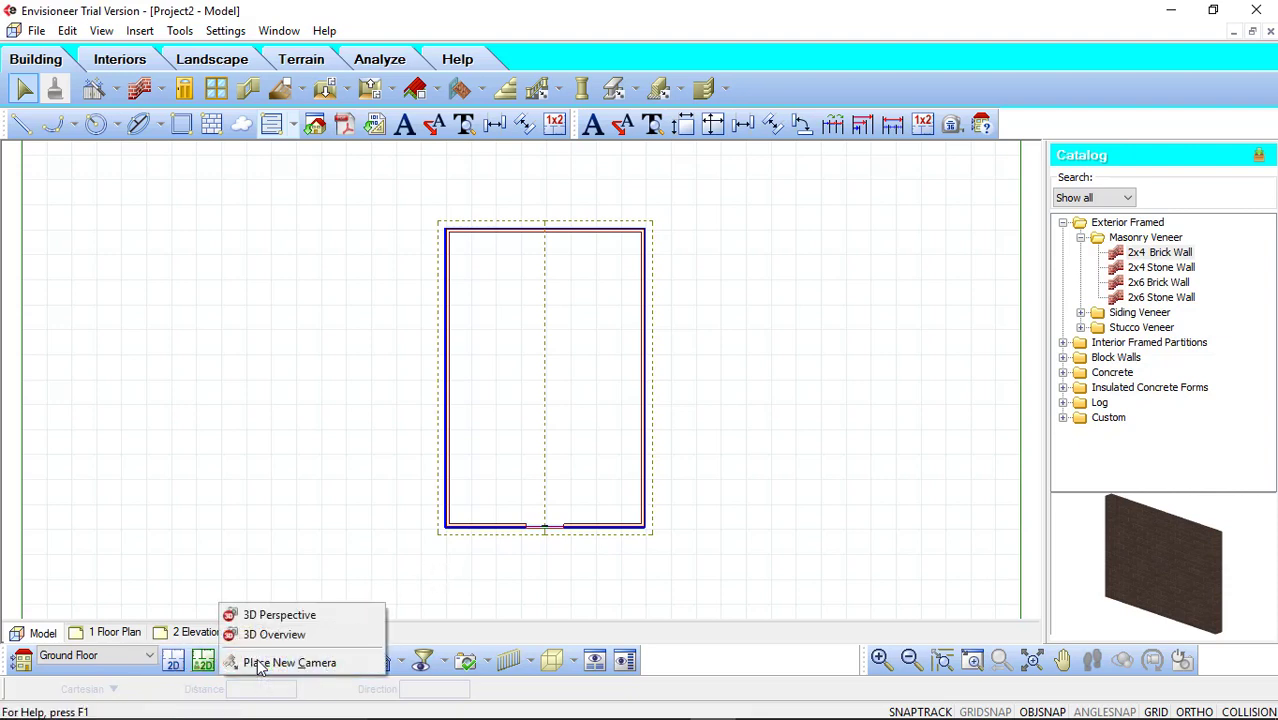
pyautogui.click(262, 614)
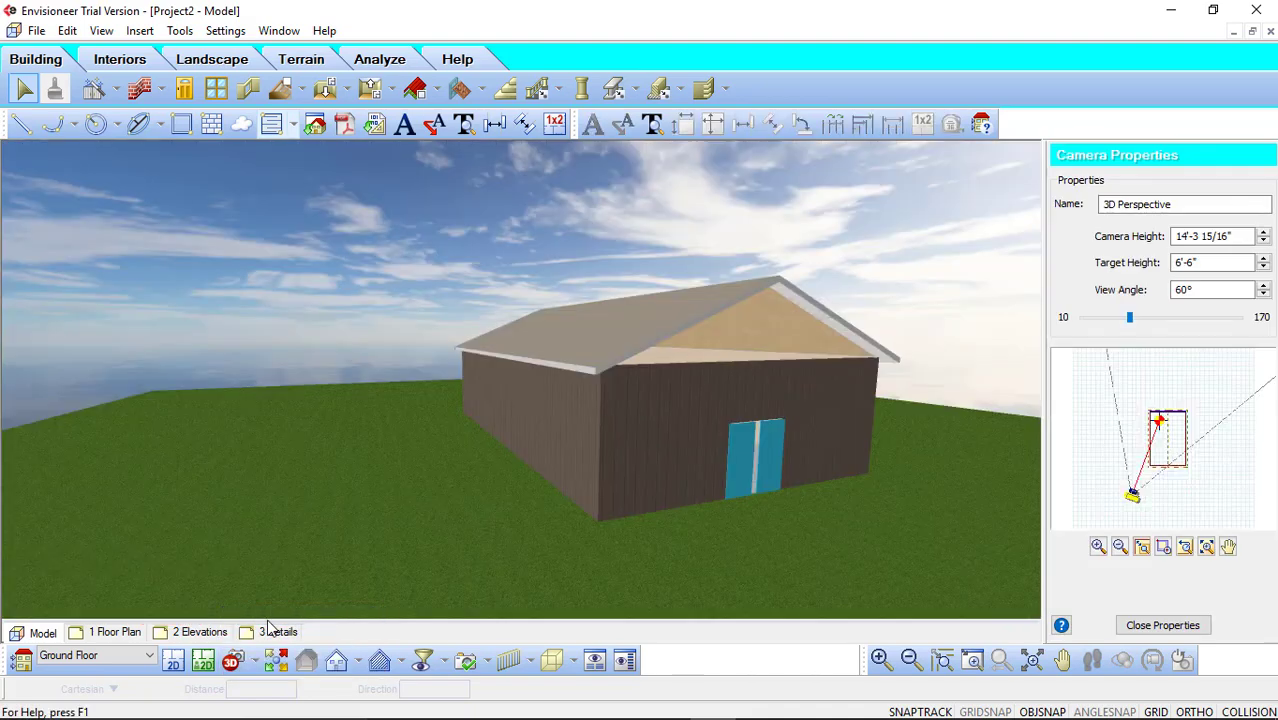
pyautogui.click(100, 31)
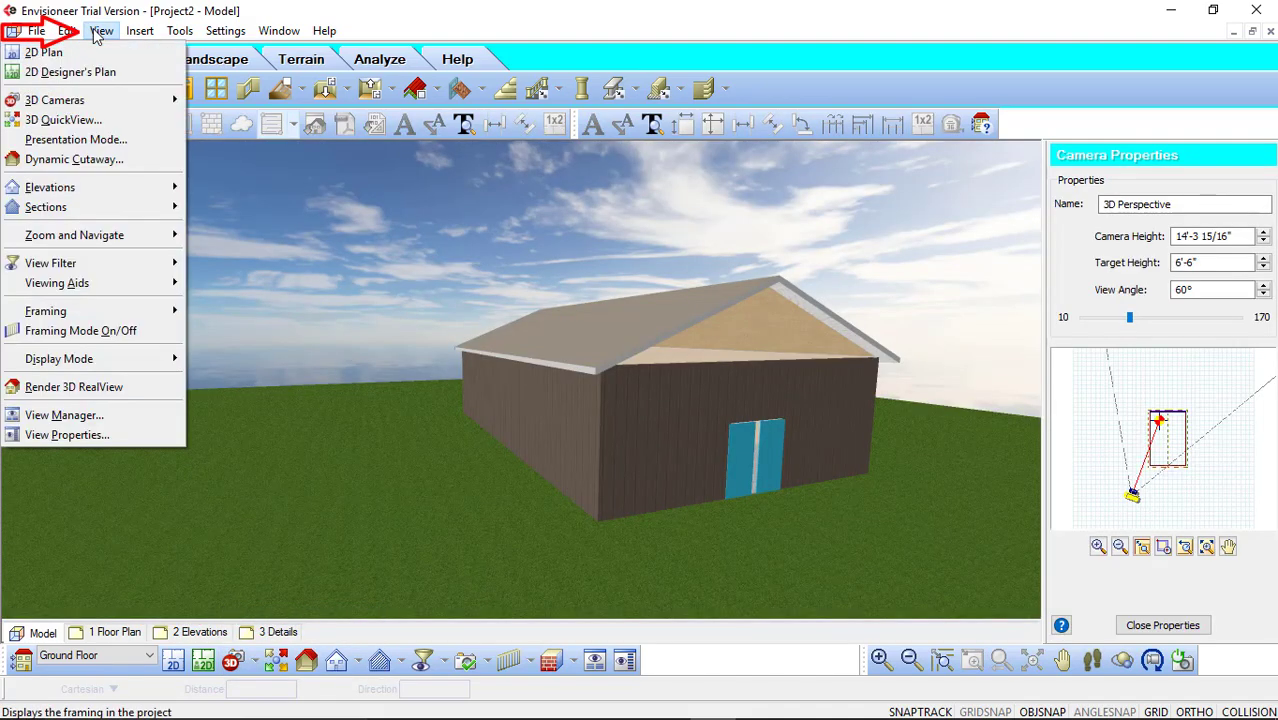
pyautogui.moveTo(97, 102)
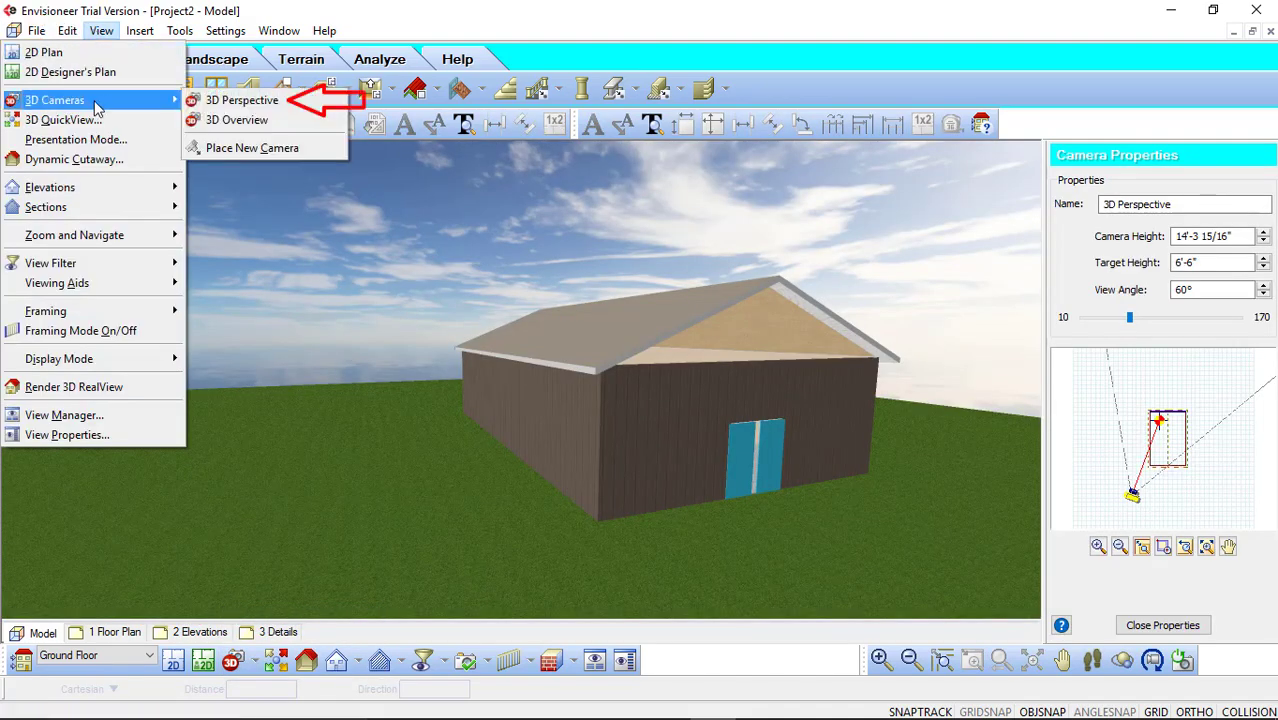
pyautogui.click(192, 102)
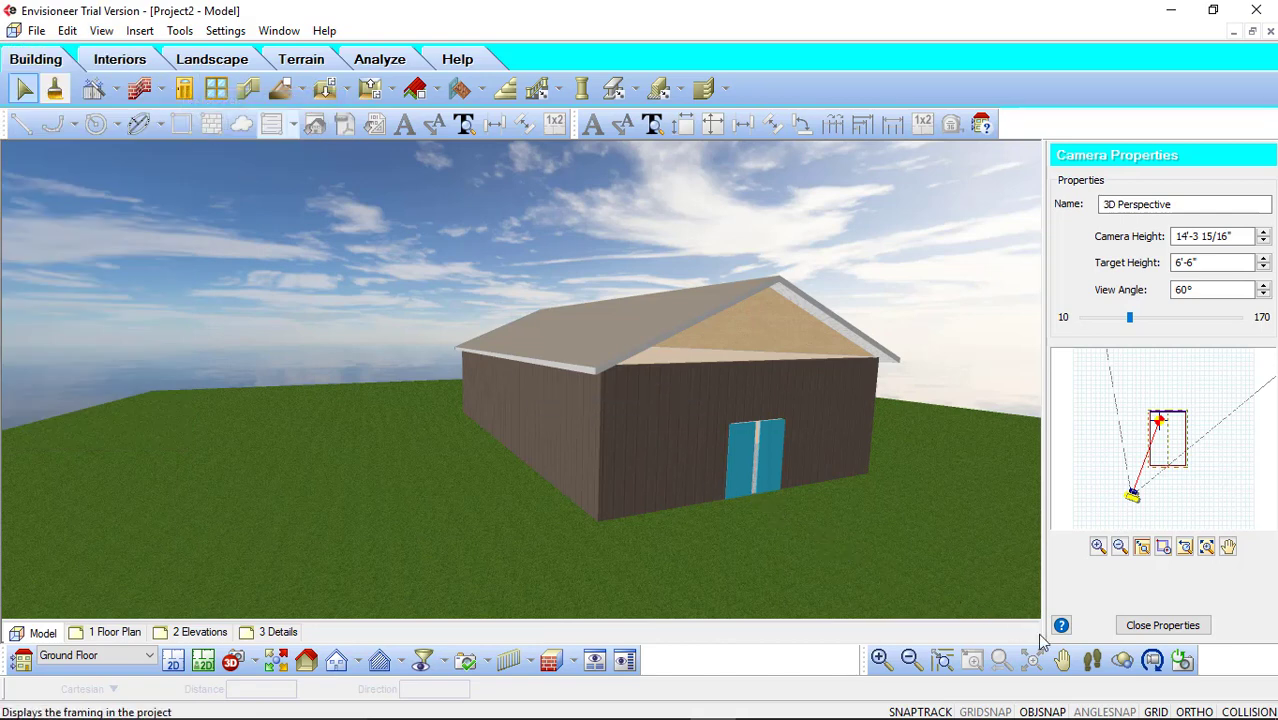
pyautogui.click(1120, 660)
pyautogui.moveTo(795, 430); pyautogui.dragTo(452, 344)
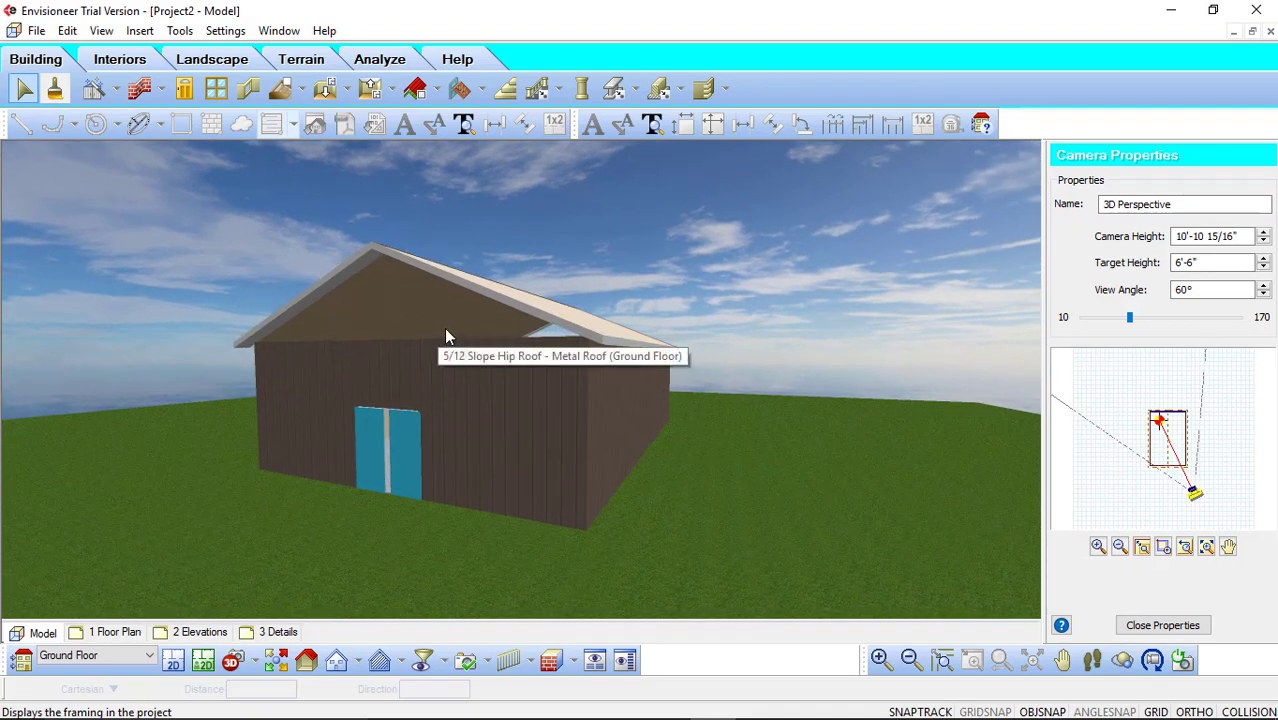
# - Set the door end wall's top to Auto Extend on the Top and Bottom tab, then deselect it
pyautogui.click(469, 390)
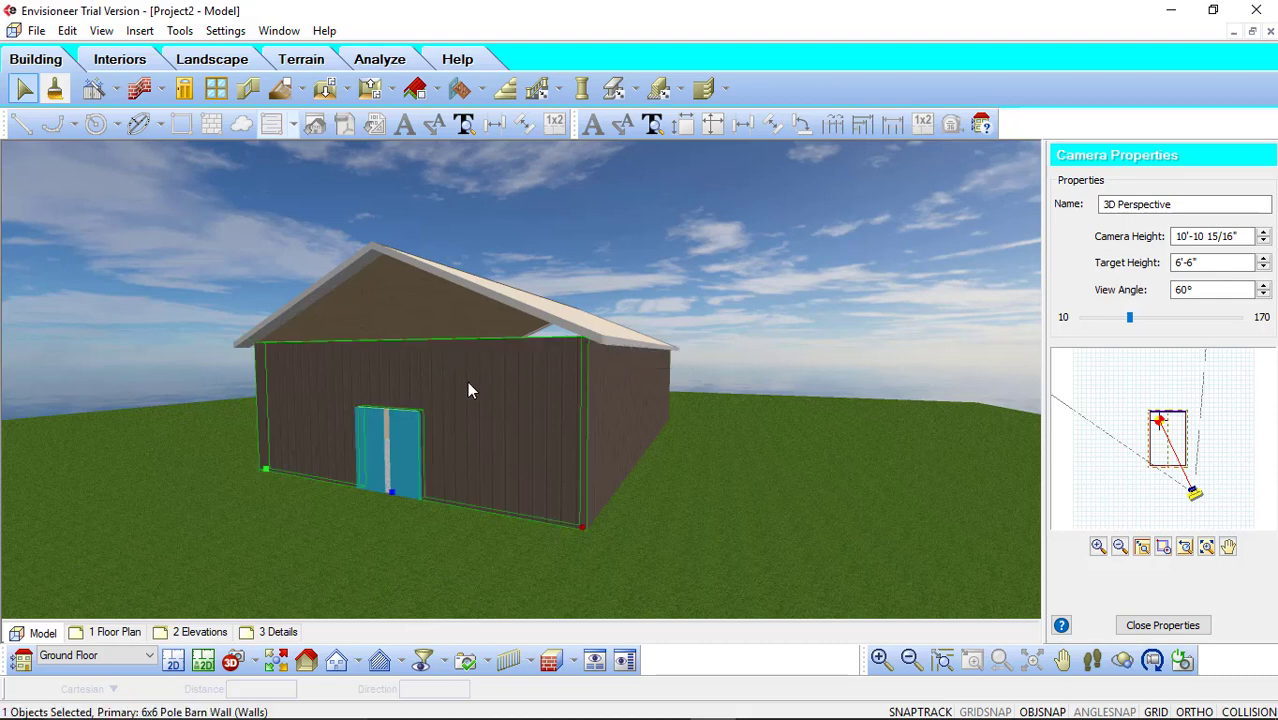
pyautogui.rightClick(469, 390)
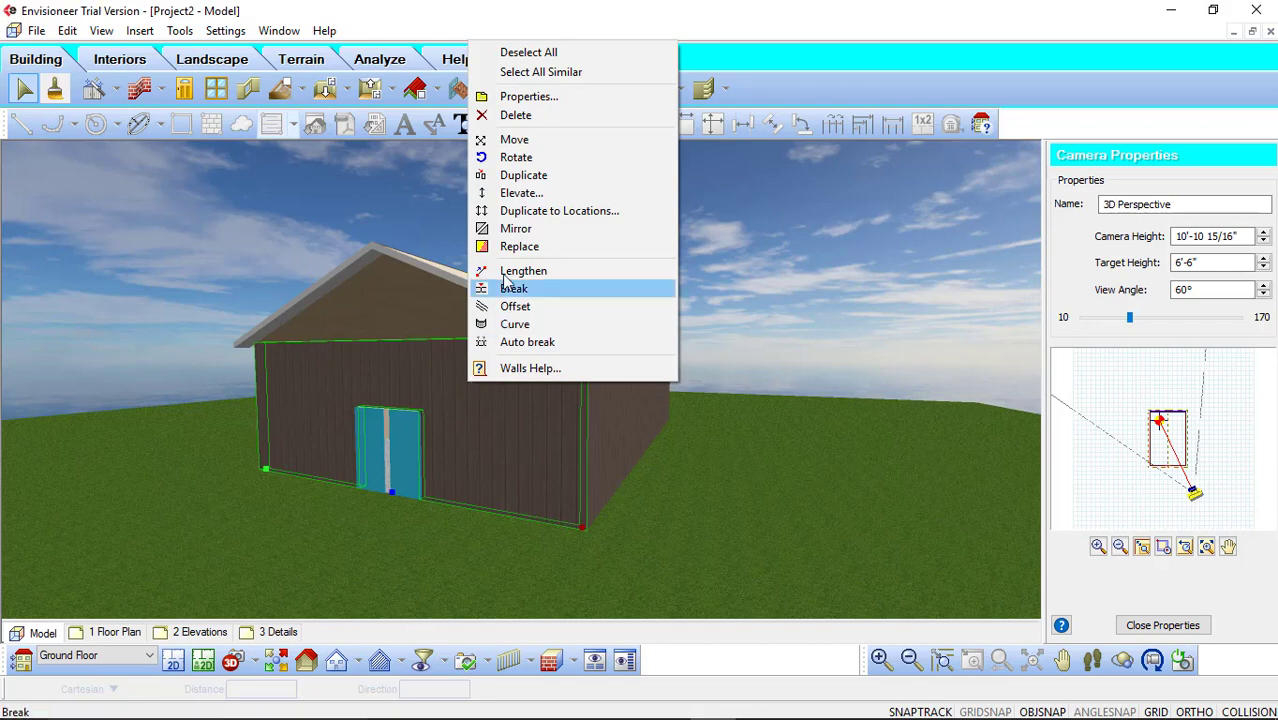
pyautogui.click(533, 96)
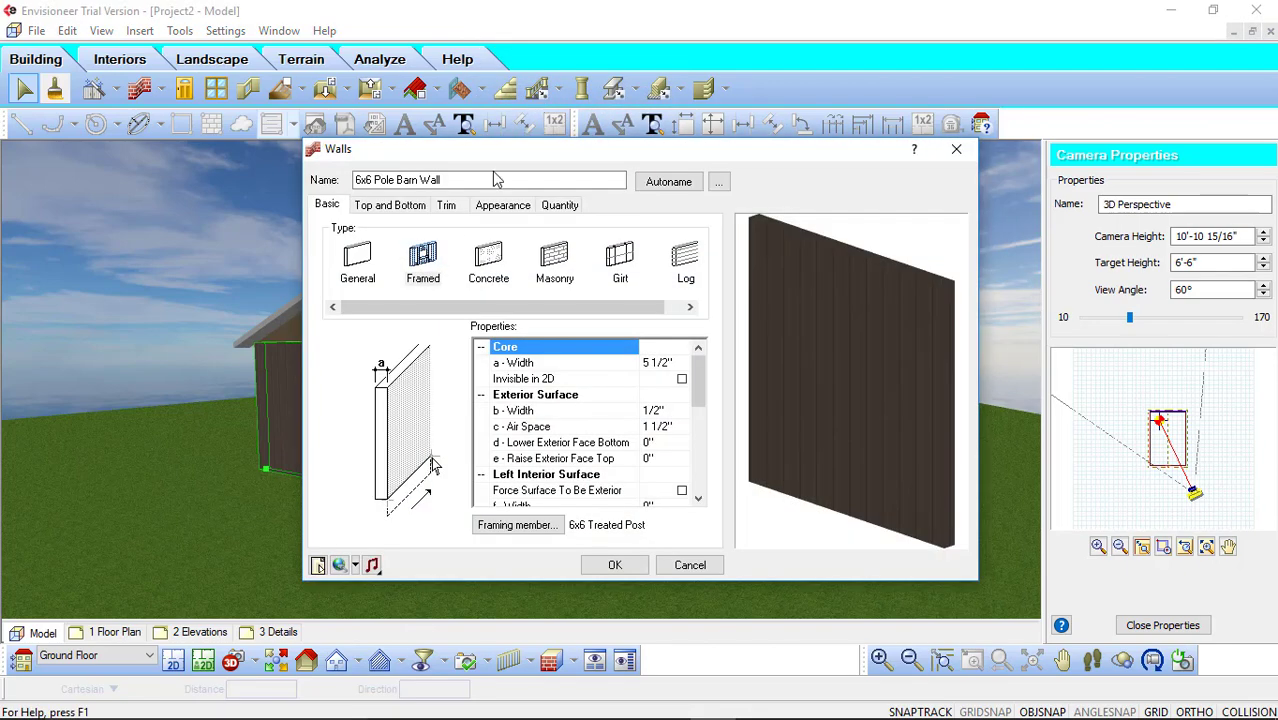
pyautogui.click(392, 205)
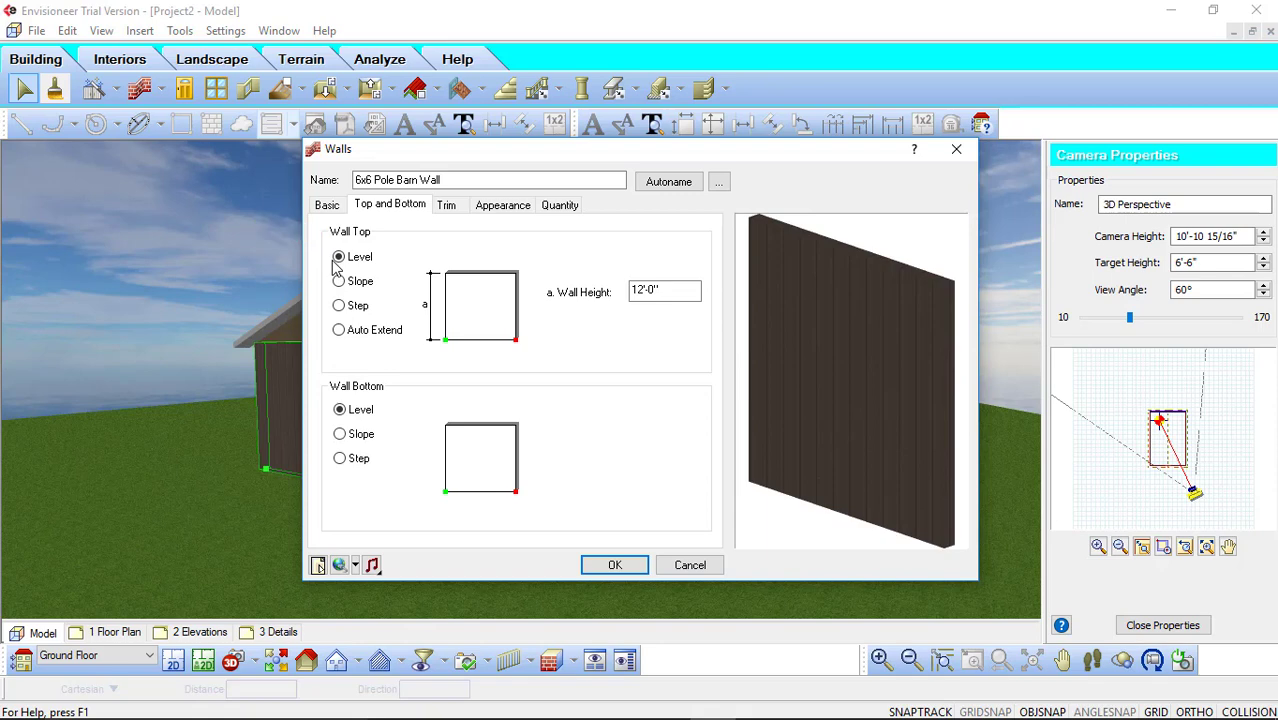
pyautogui.click(339, 330)
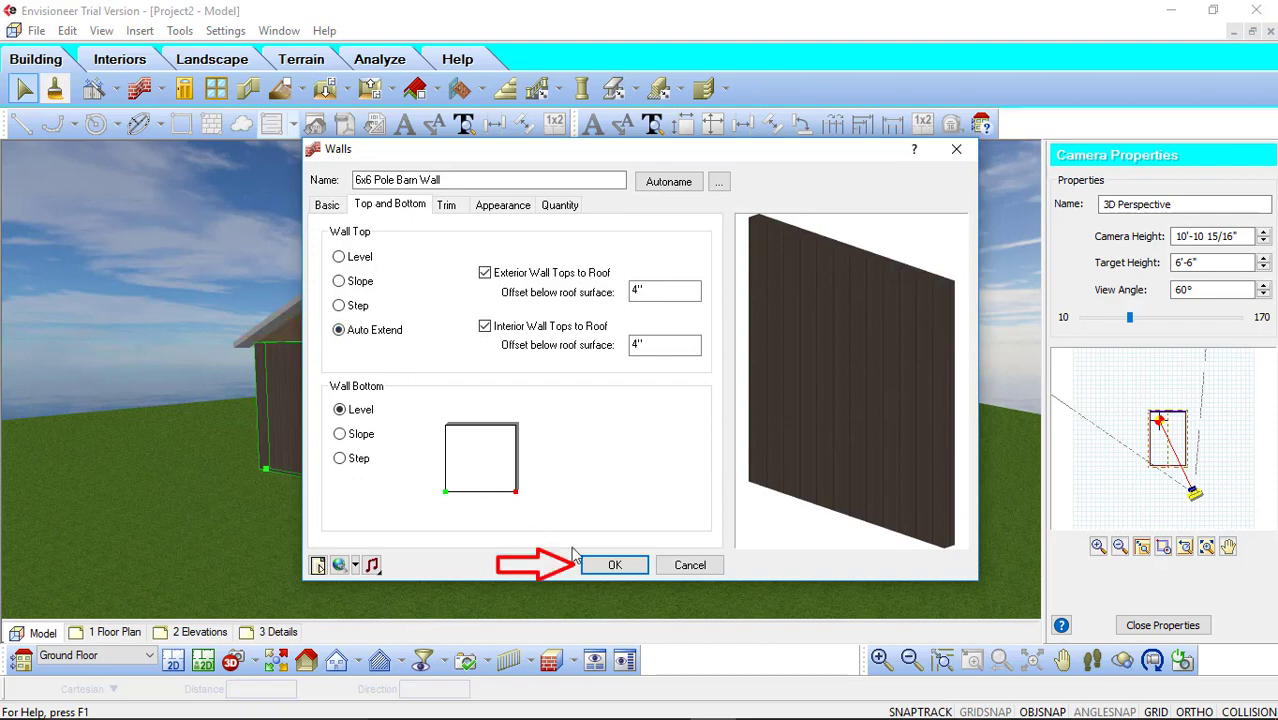
pyautogui.click(626, 567)
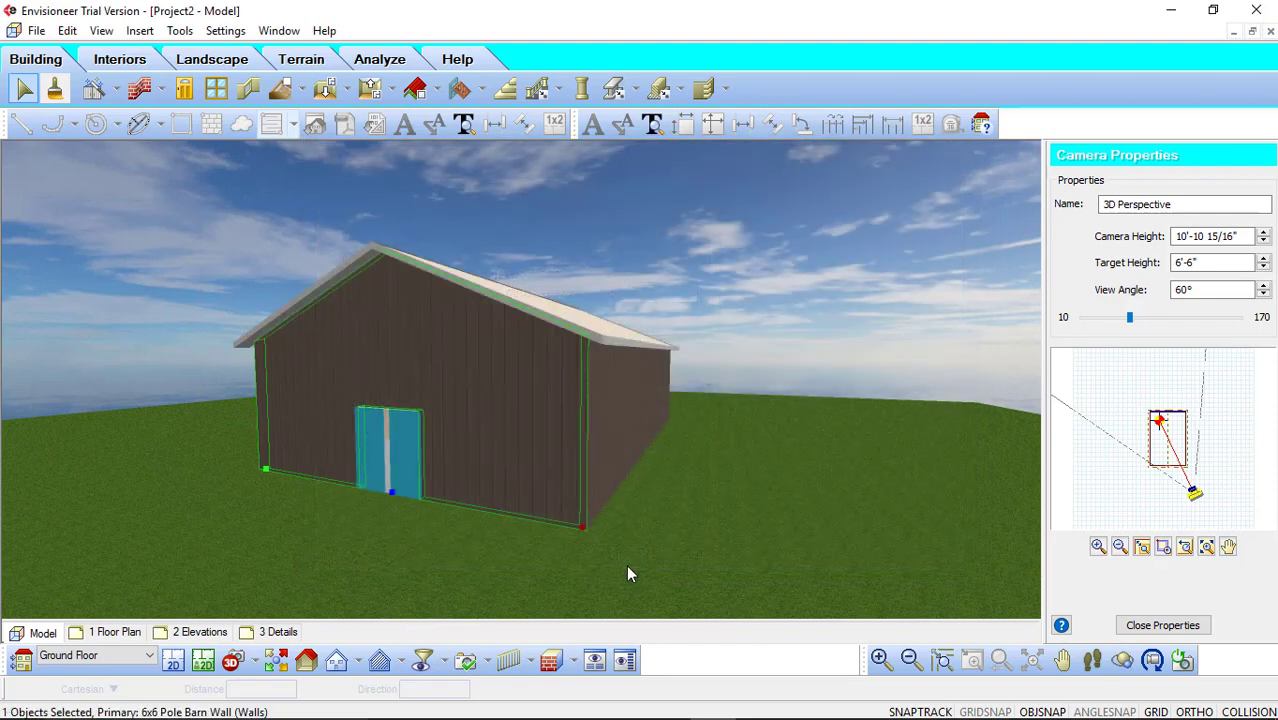
pyautogui.click(631, 573)
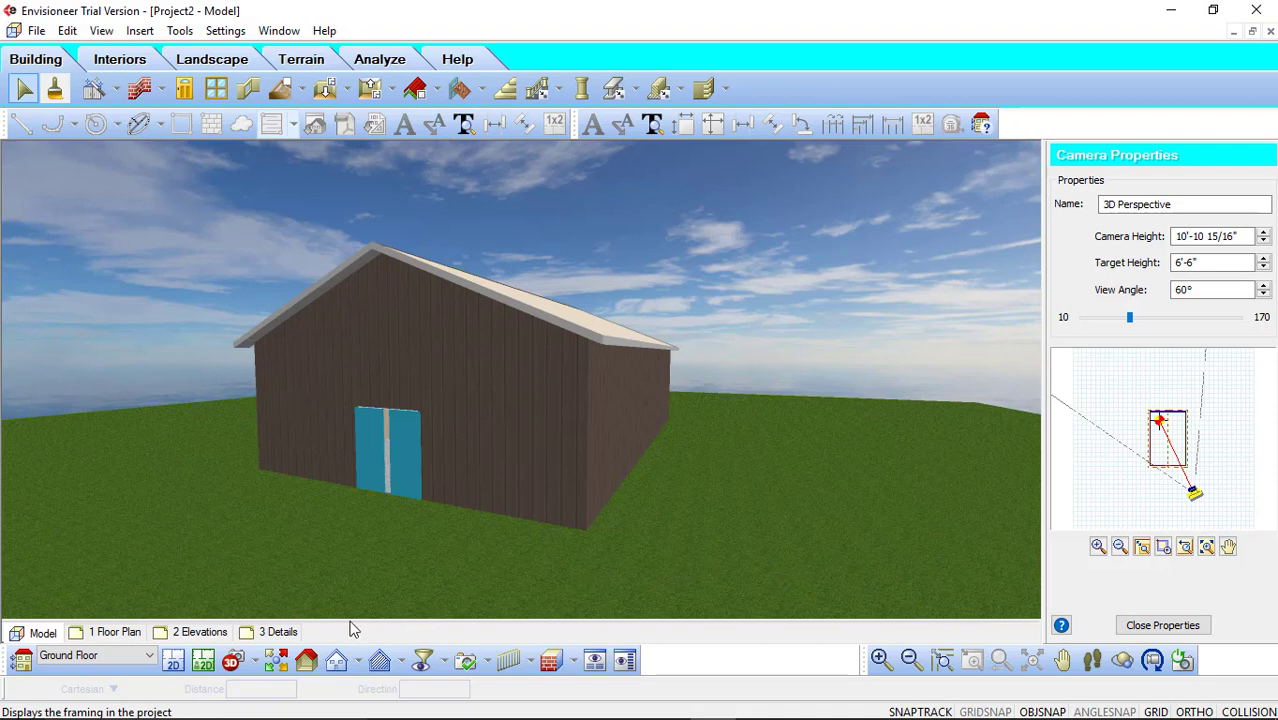
# - Switch to the high-corner 3D QuickView of the barn
pyautogui.click(276, 660)
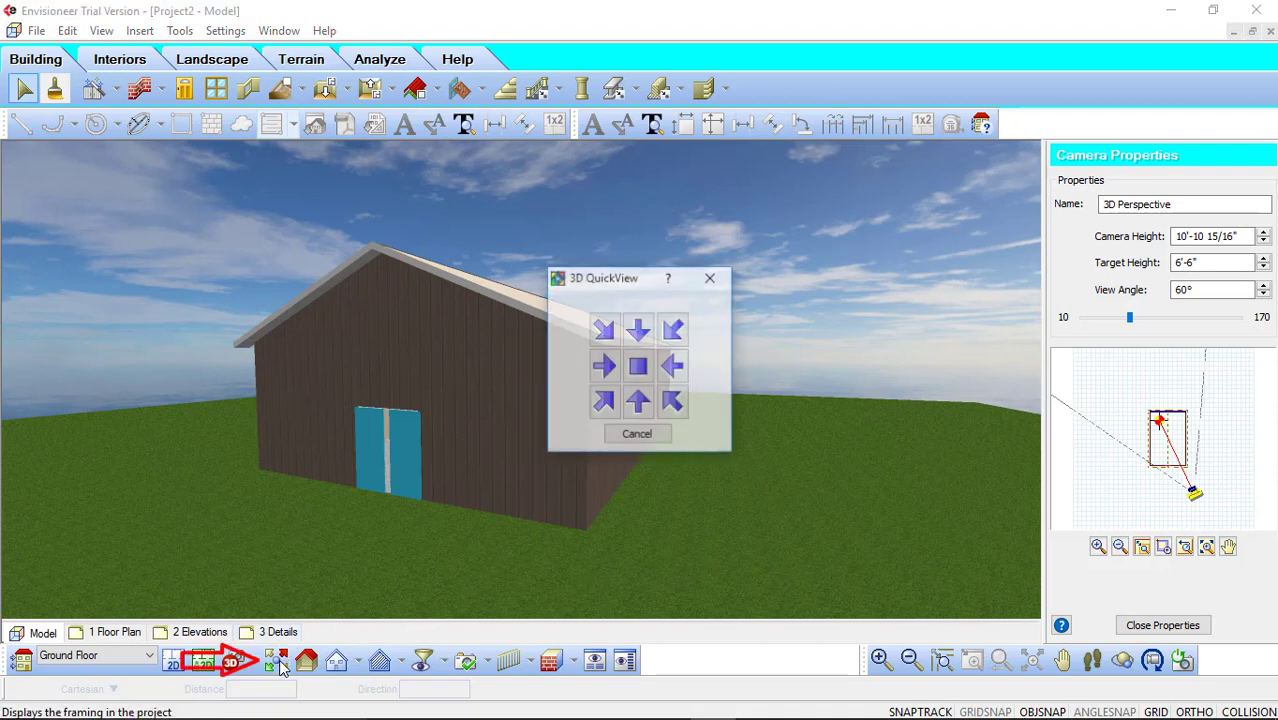
pyautogui.click(603, 401)
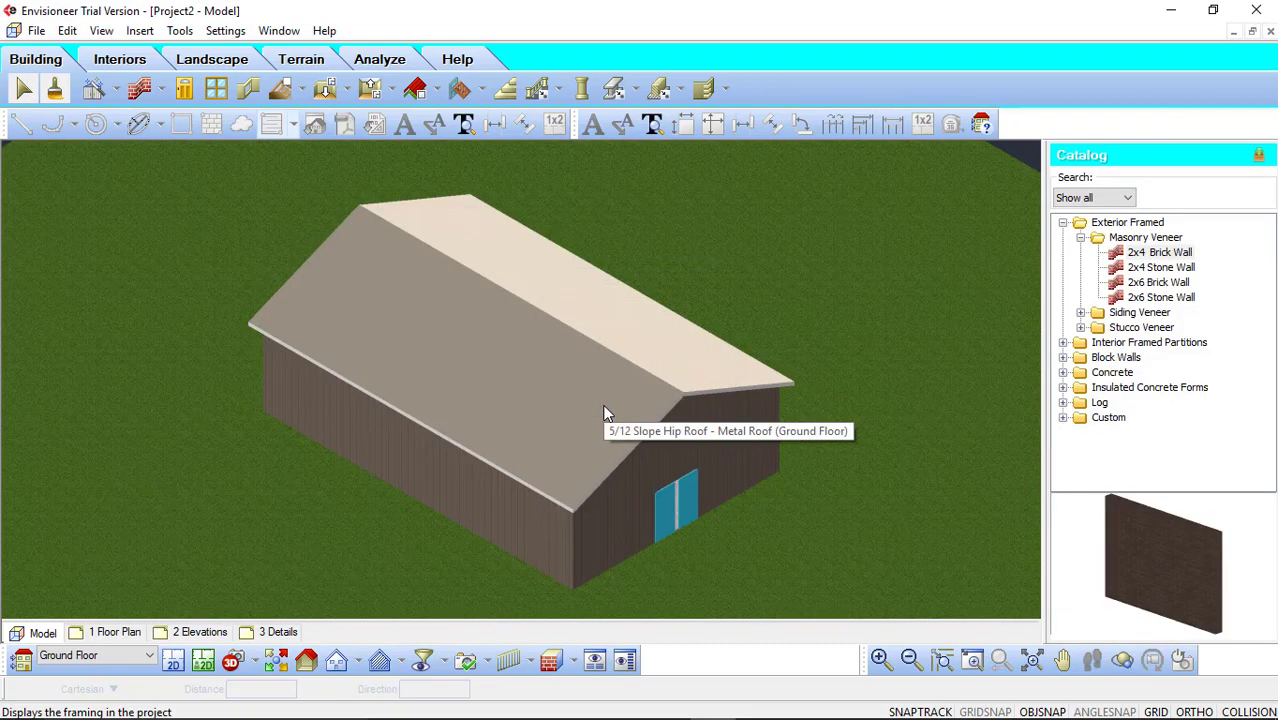
pyautogui.click(104, 32)
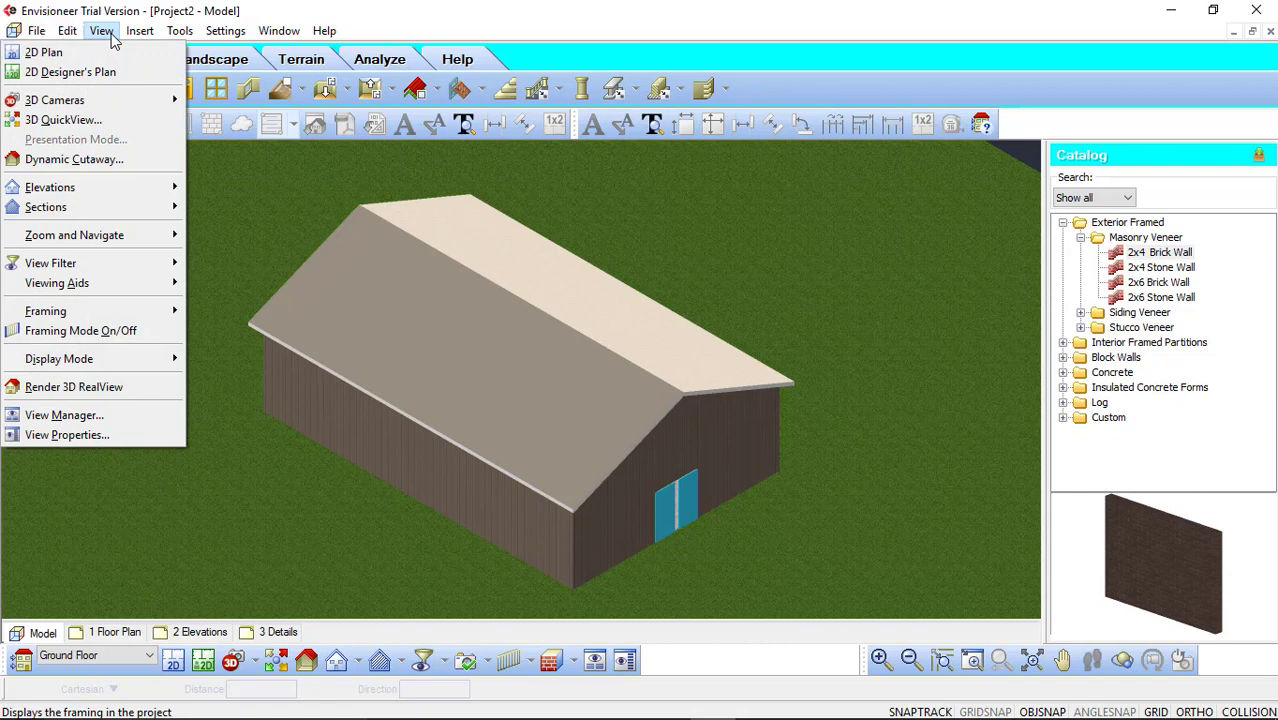
pyautogui.click(116, 120)
pyautogui.click(603, 401)
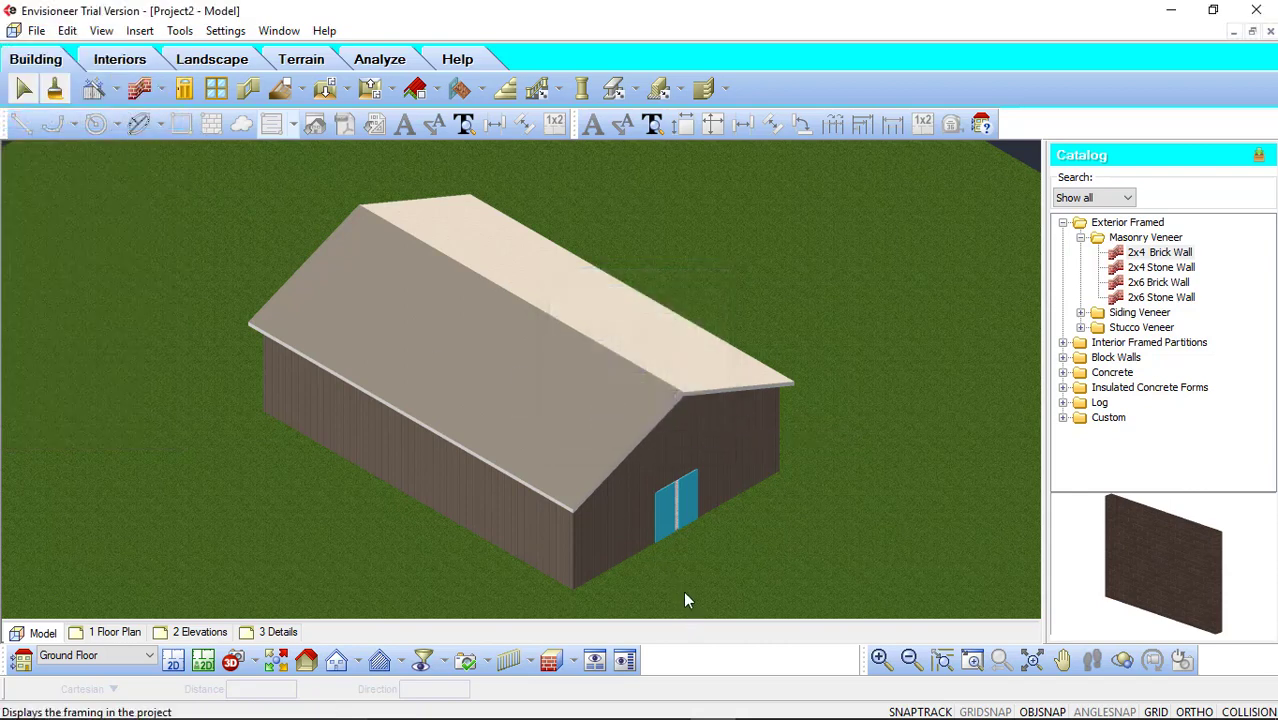
# - Turn on Display Framing so only posts, girts and slab show
pyautogui.click(531, 665)
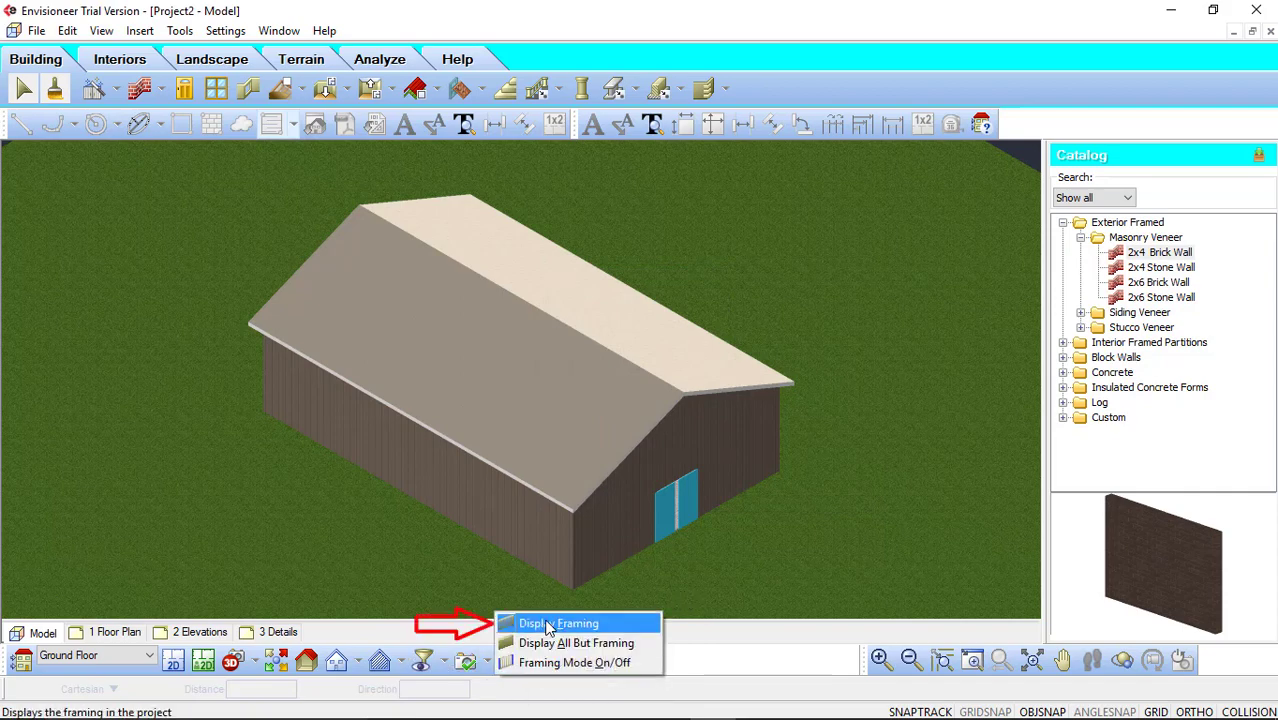
pyautogui.click(548, 624)
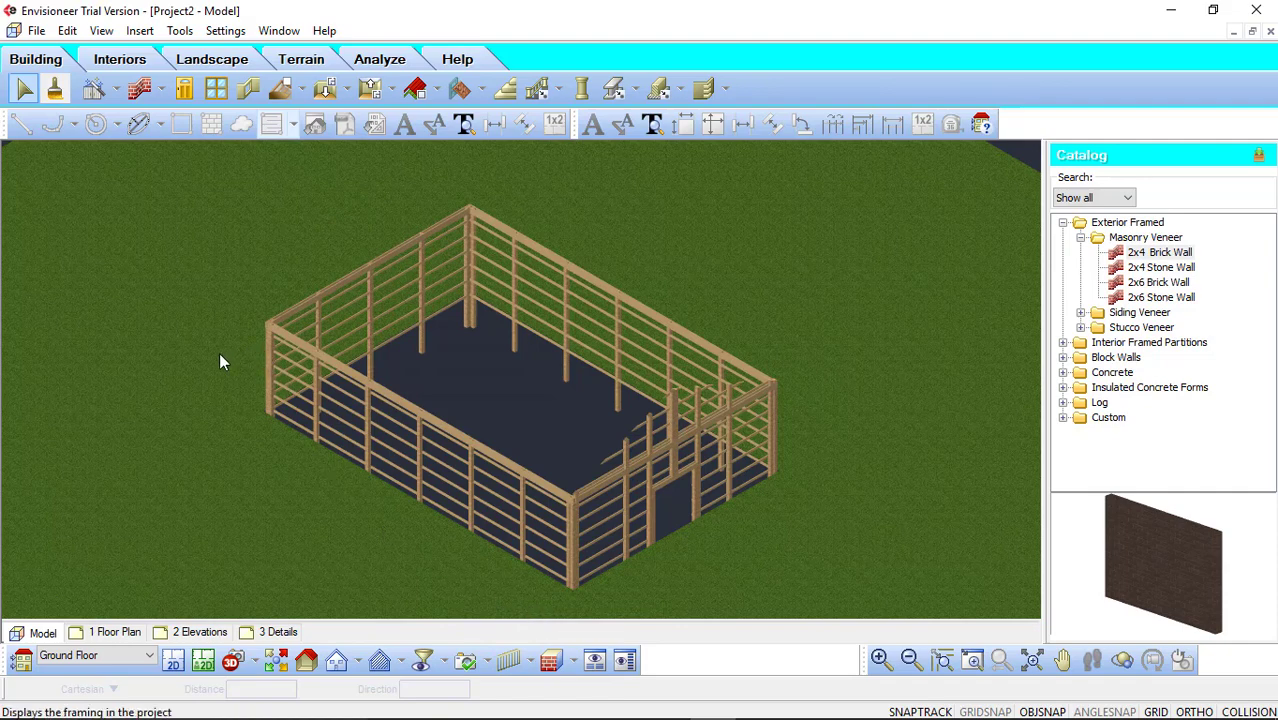
pyautogui.click(101, 30)
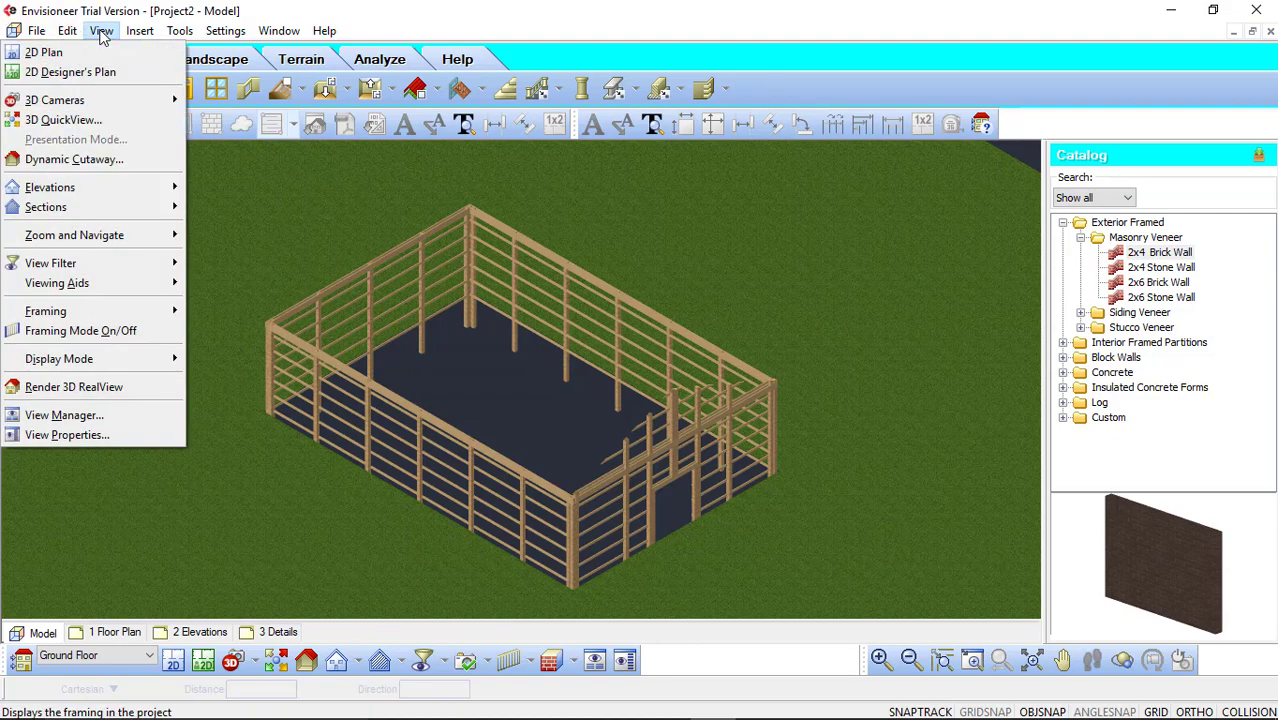
pyautogui.moveTo(120, 311)
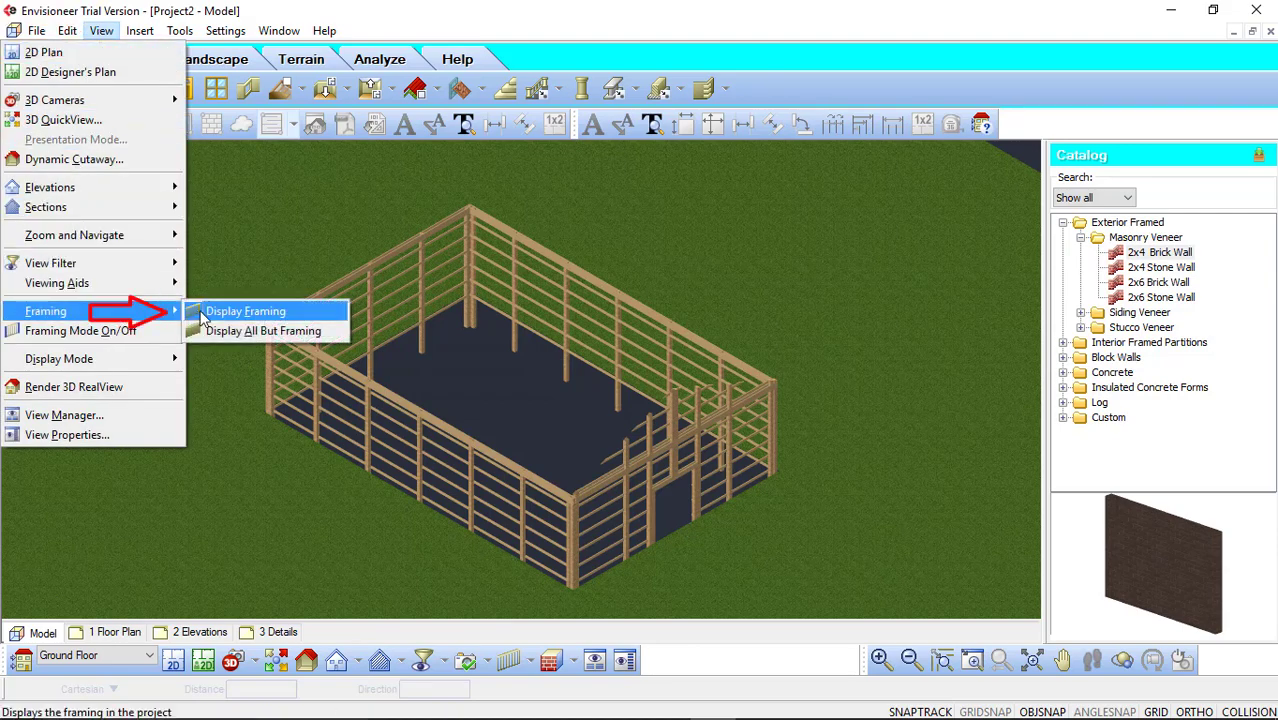
pyautogui.click(200, 316)
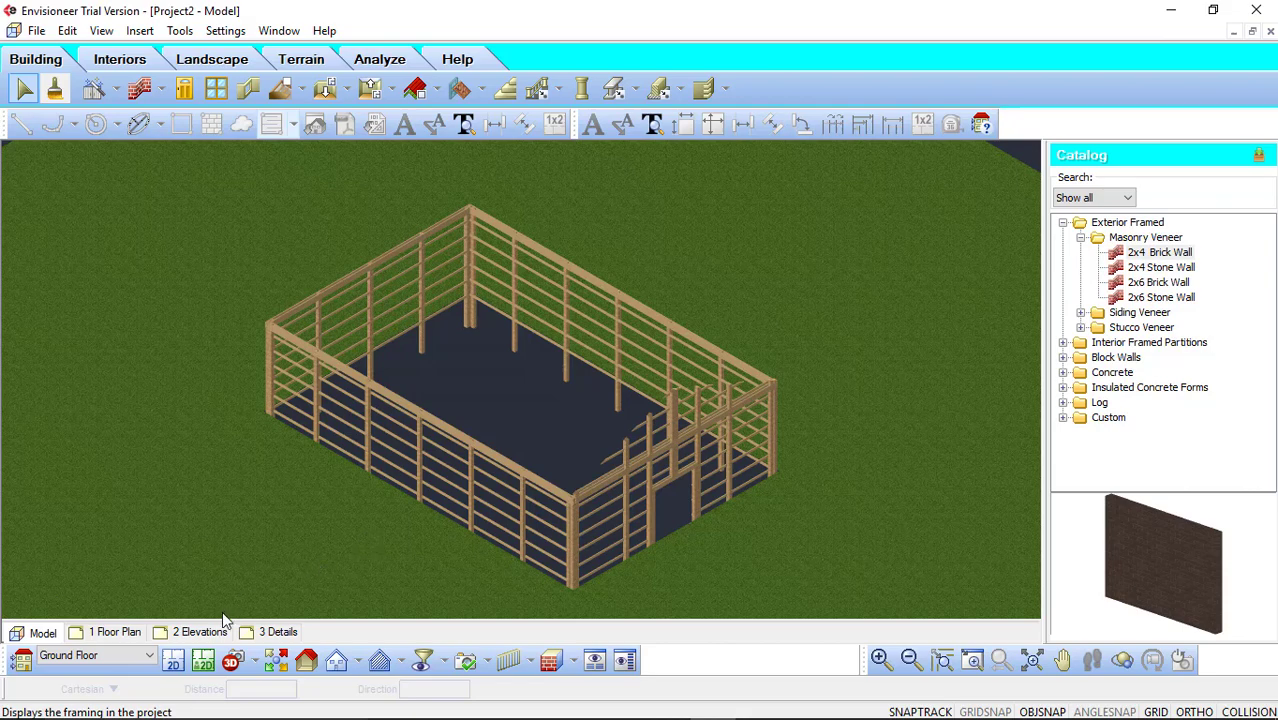
# - Switch to the 2D plan and choose Display All But Framing
pyautogui.click(173, 663)
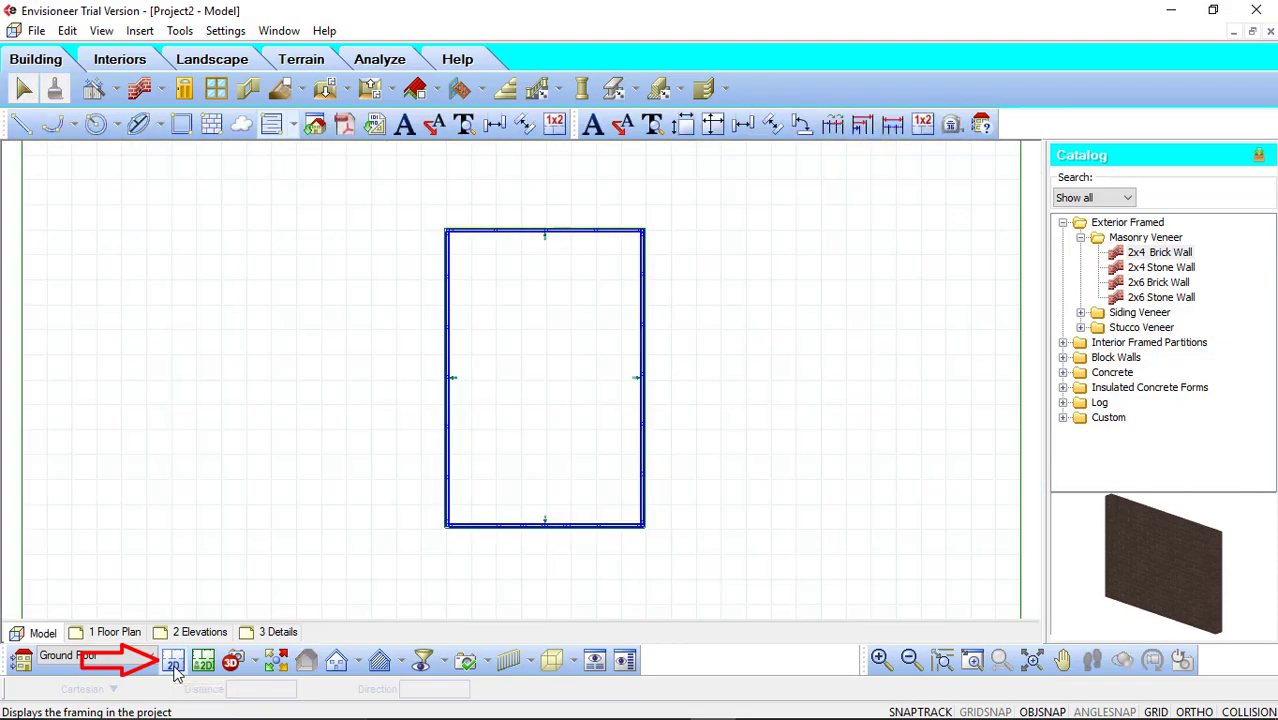
pyautogui.click(509, 660)
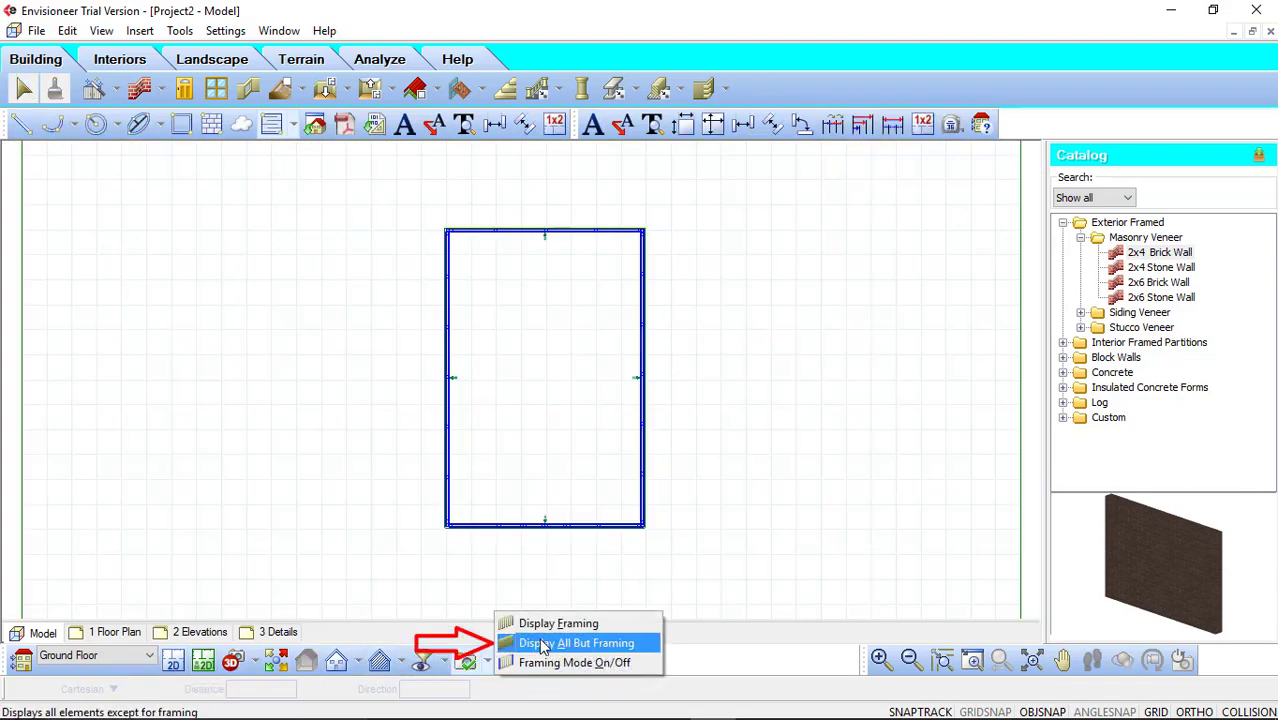
pyautogui.click(543, 645)
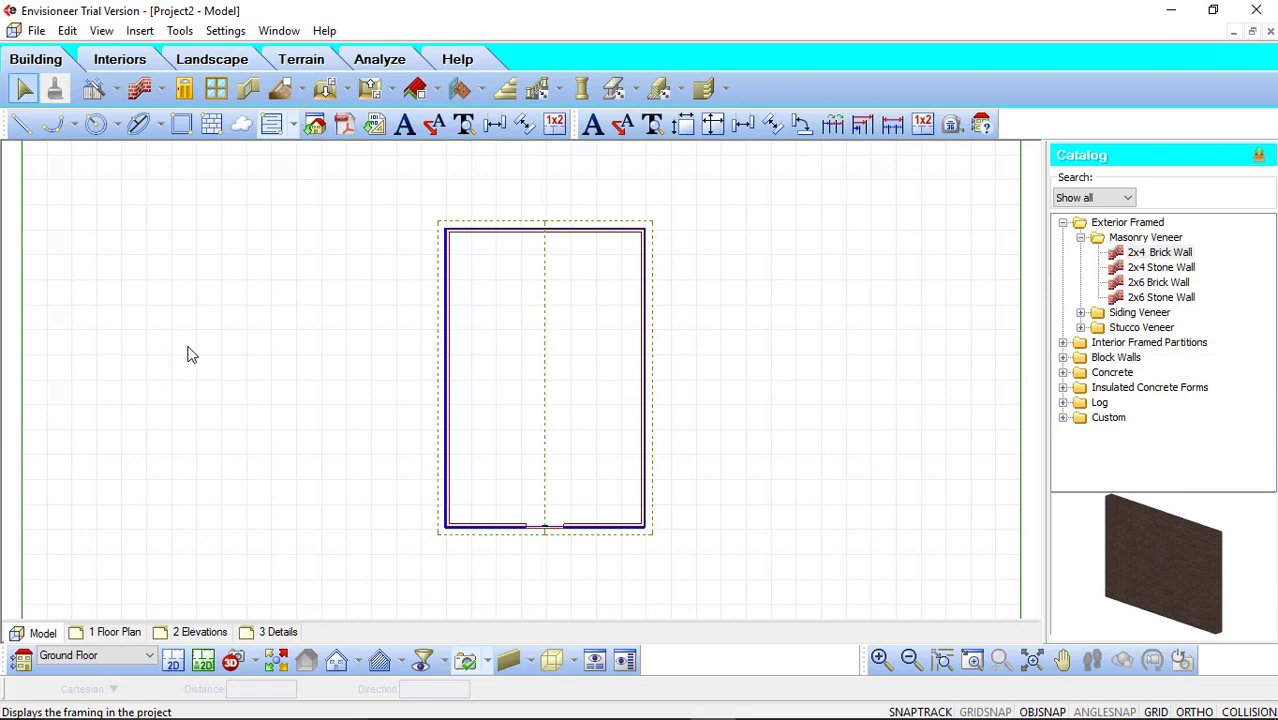
pyautogui.click(101, 30)
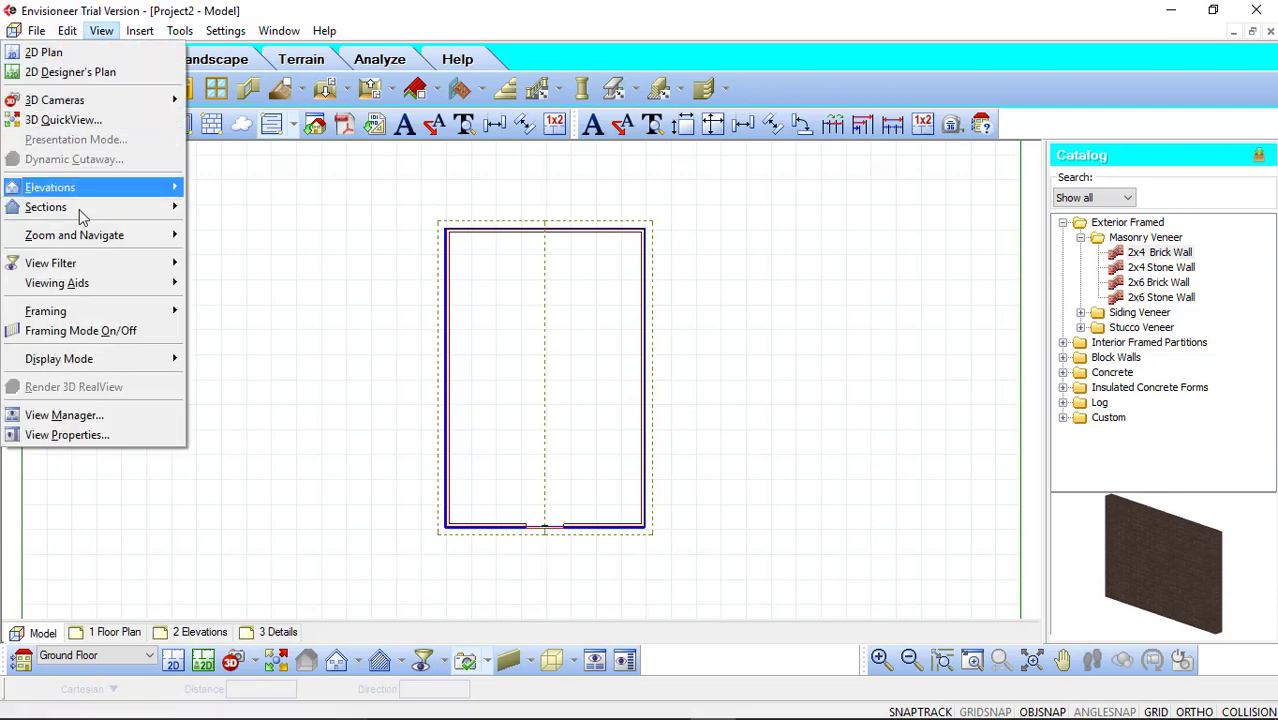
pyautogui.moveTo(160, 311)
pyautogui.click(242, 329)
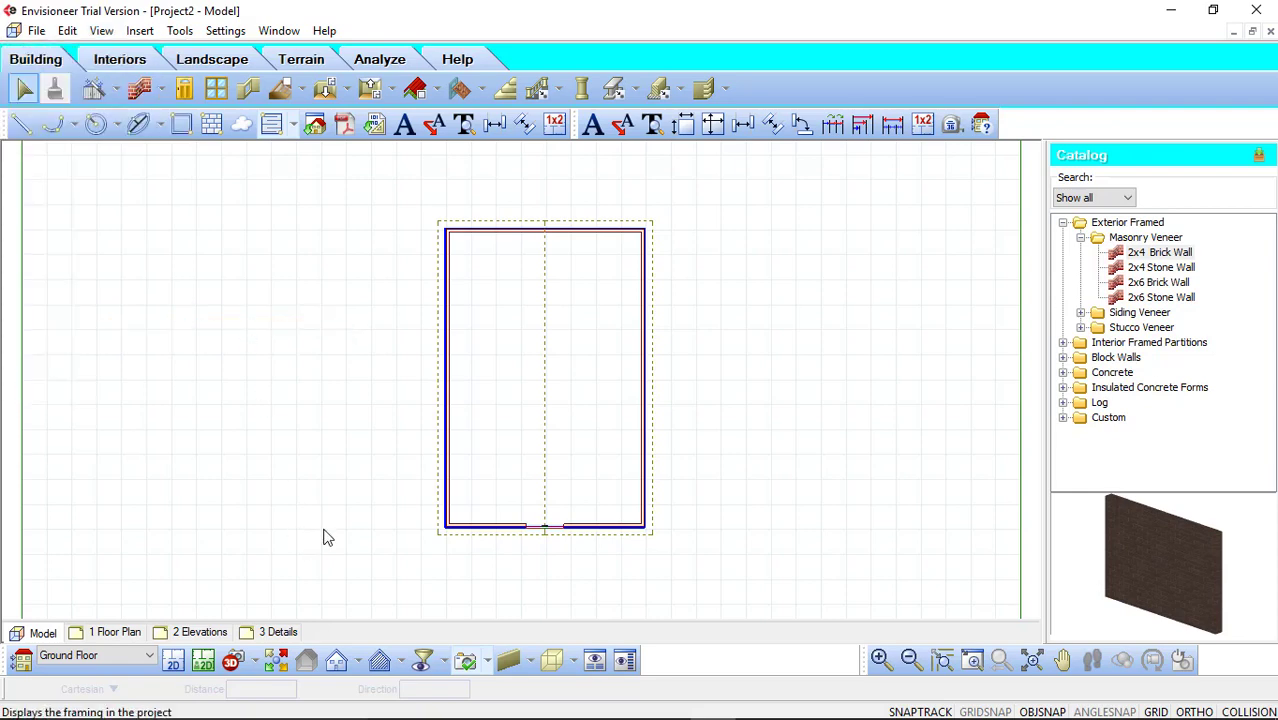
# - Set the top back wall's top to Auto Extend on the Top and Bottom tab
pyautogui.click(516, 233)
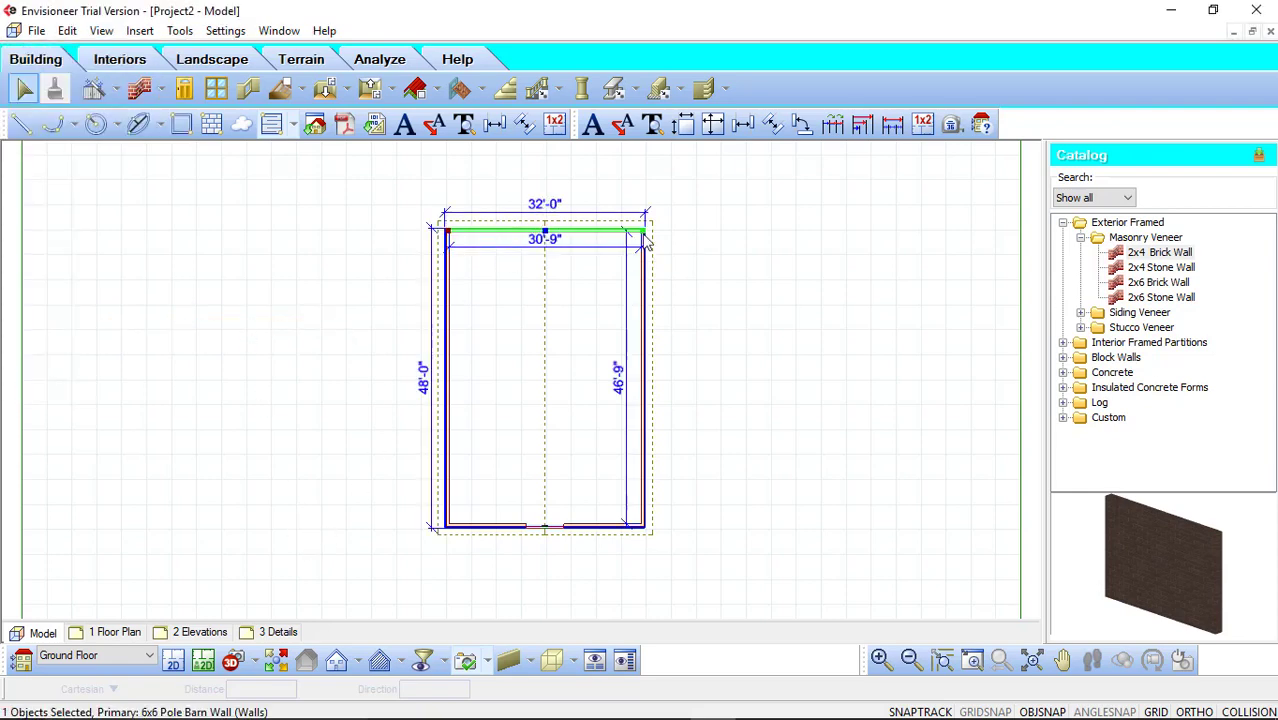
pyautogui.rightClick(770, 241)
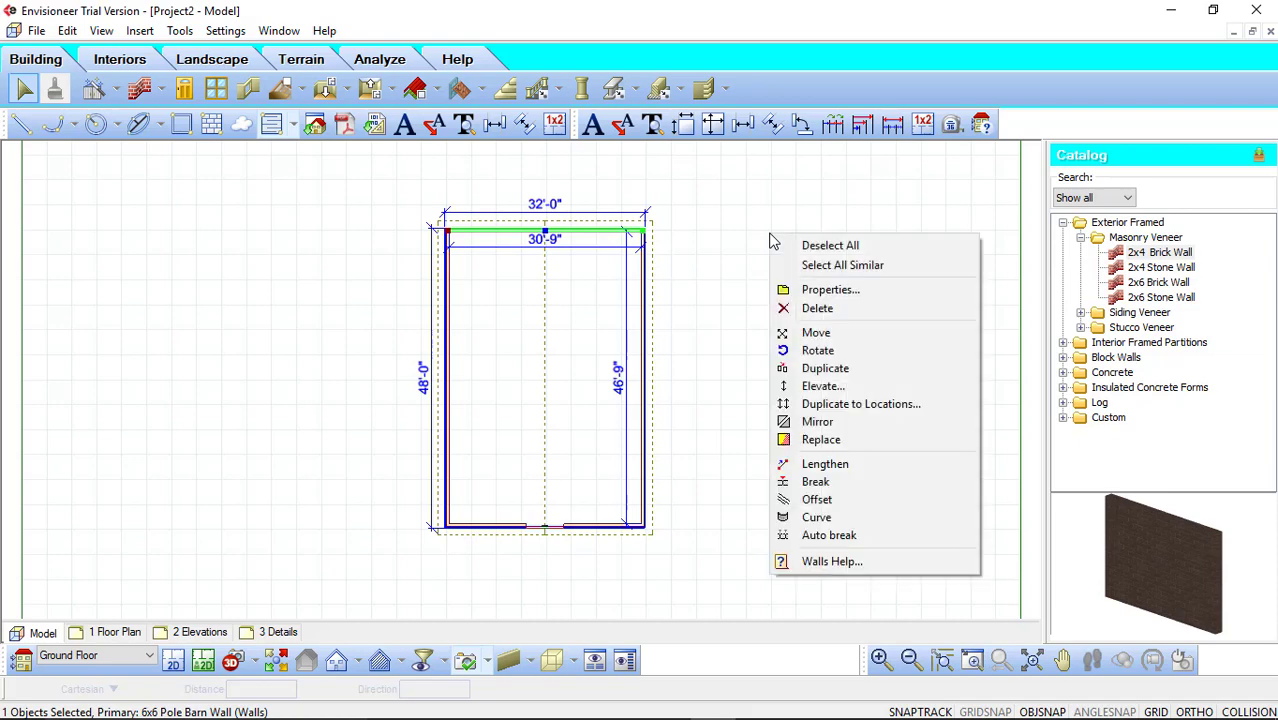
pyautogui.click(810, 287)
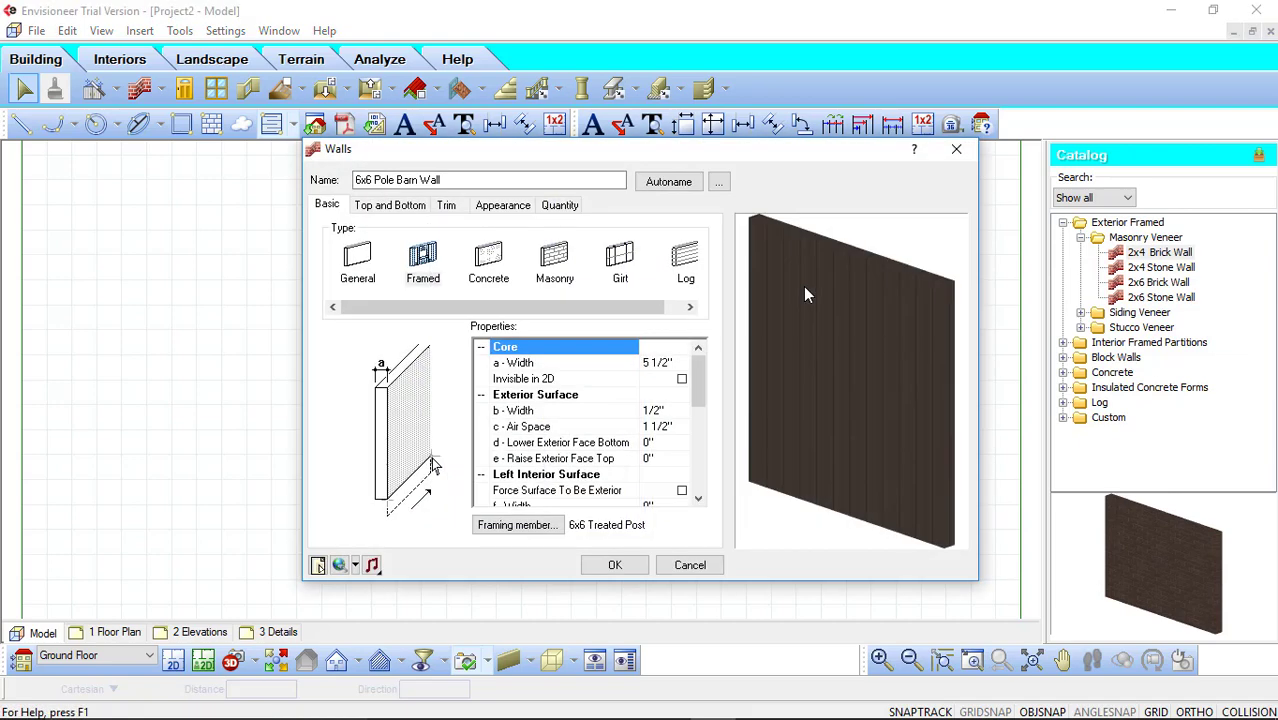
pyautogui.click(411, 210)
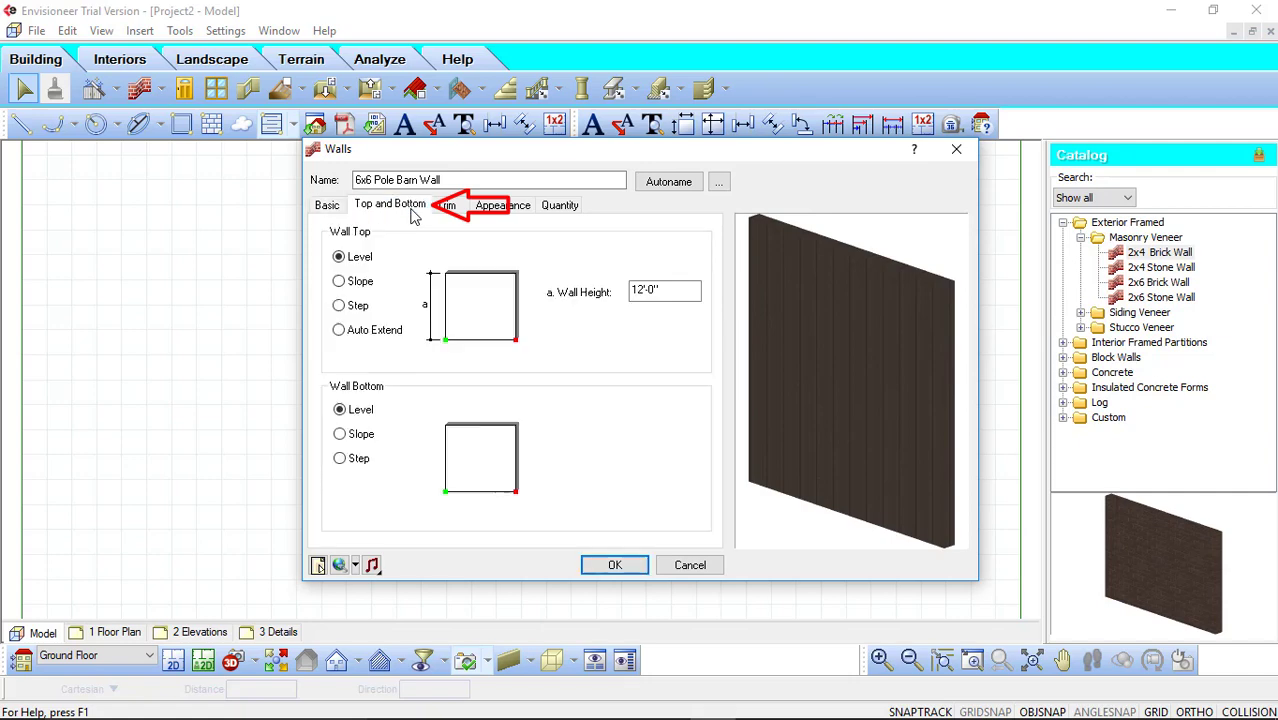
pyautogui.click(339, 331)
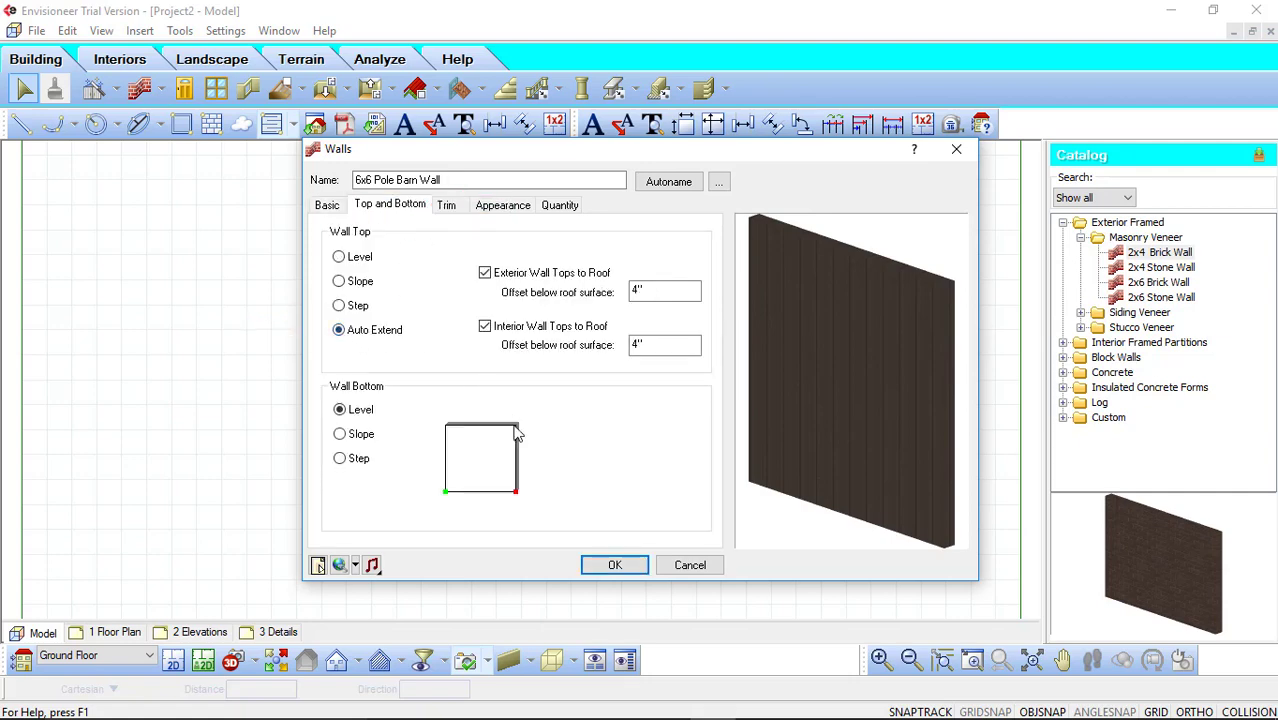
pyautogui.click(614, 566)
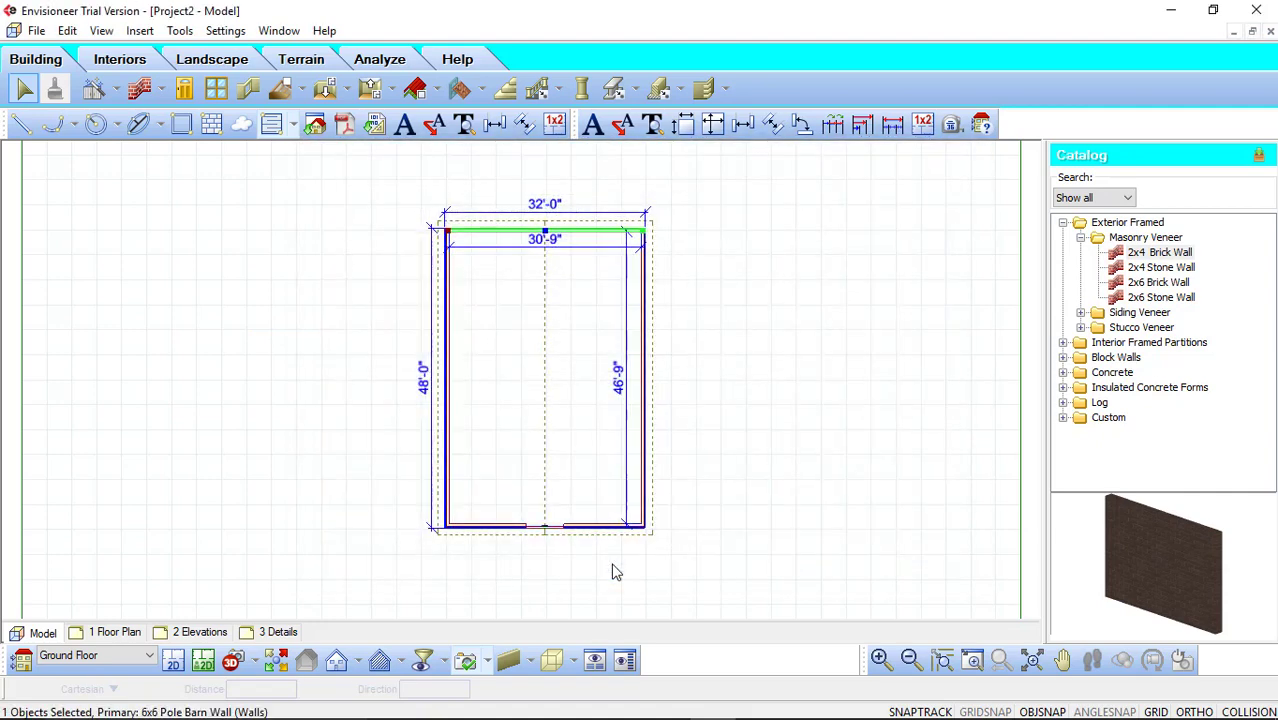
# - Set the roof's Support Type to Rafter under Support and Details, then return to Basic
pyautogui.click(614, 571)
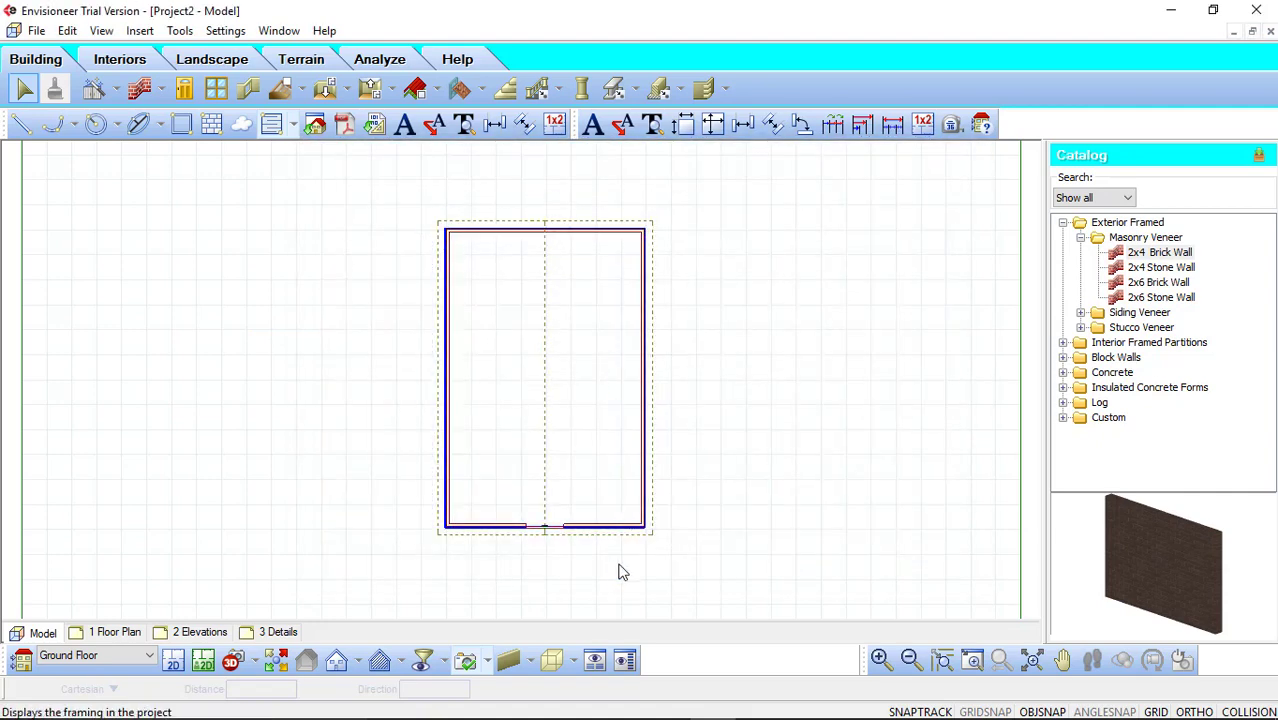
pyautogui.click(654, 493)
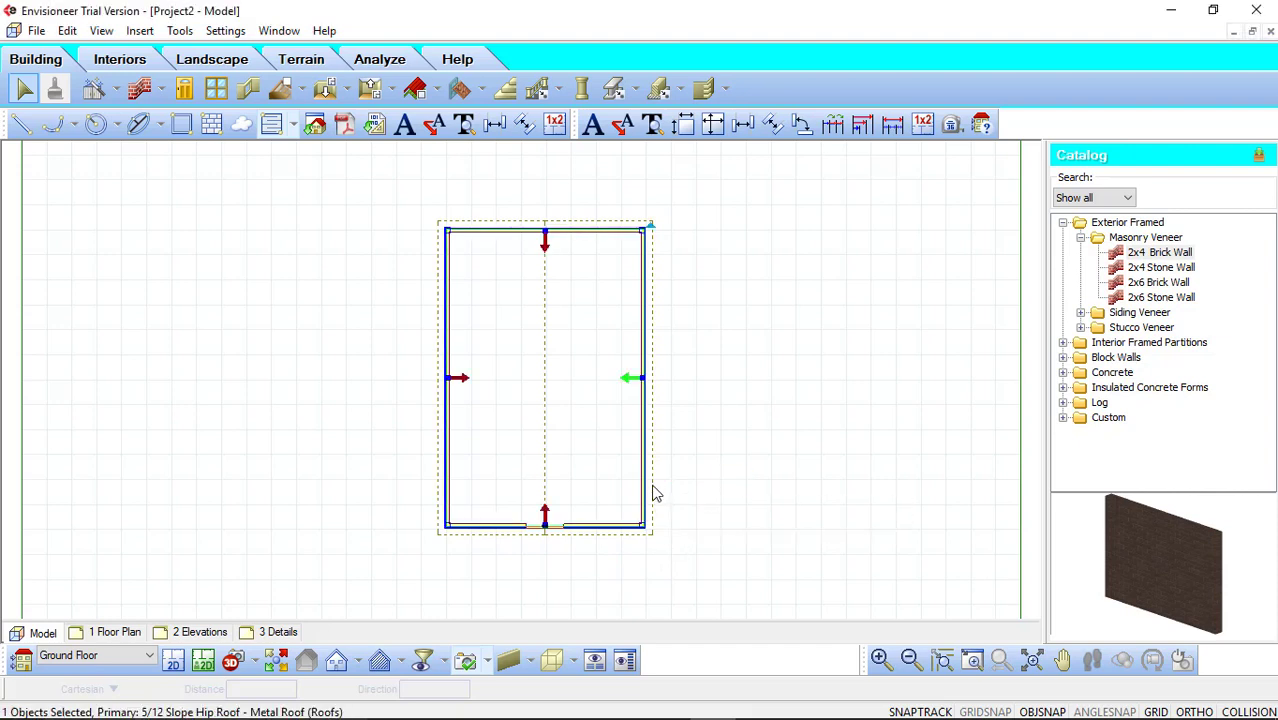
pyautogui.rightClick(826, 362)
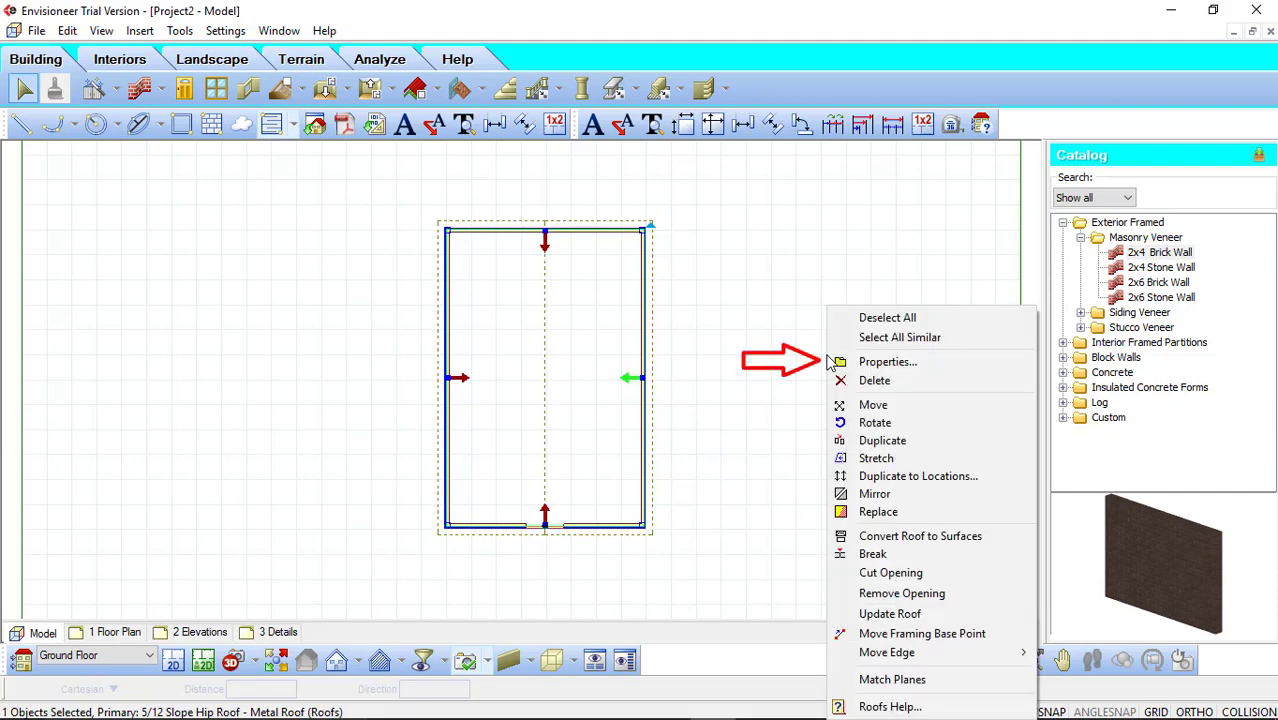
pyautogui.click(856, 362)
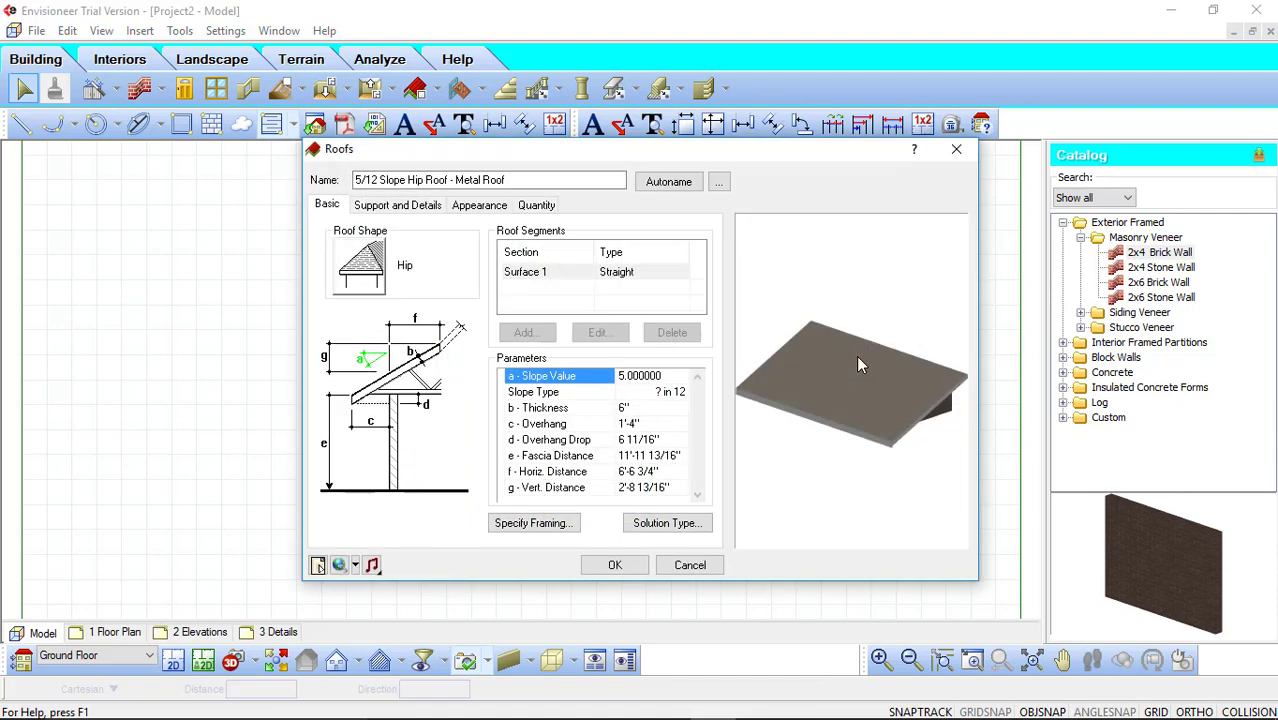
pyautogui.click(398, 206)
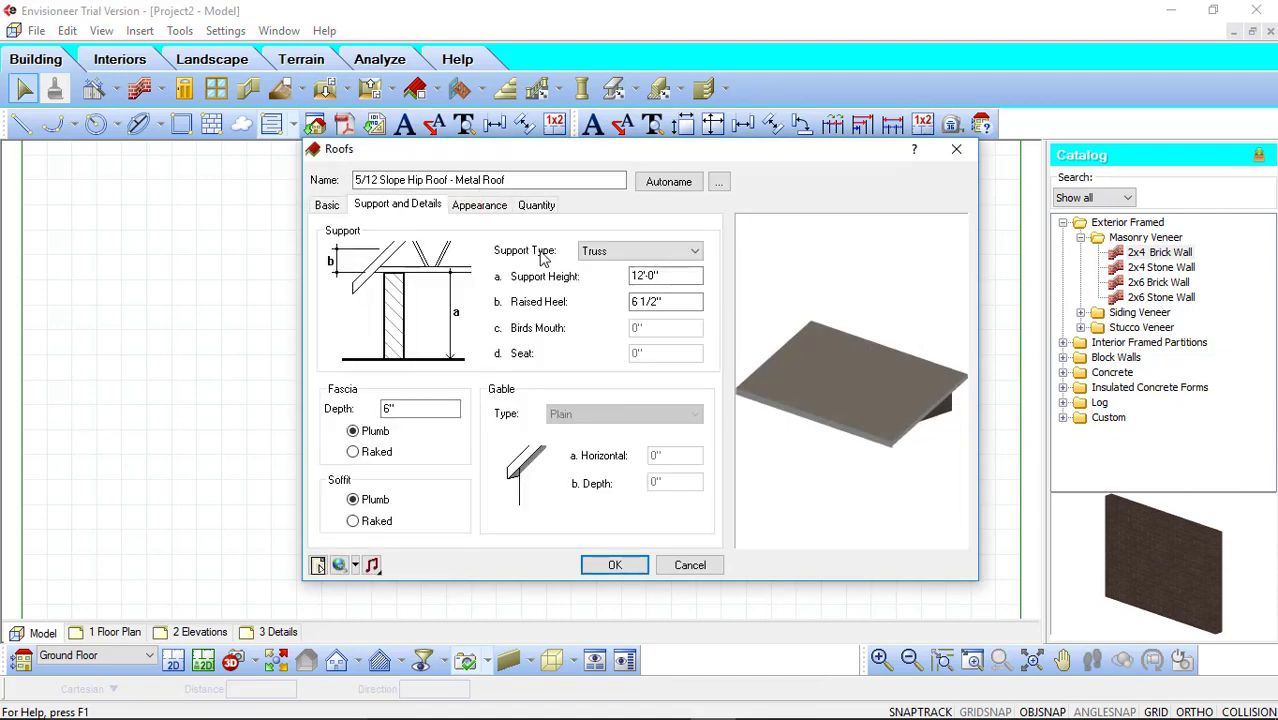
pyautogui.click(672, 252)
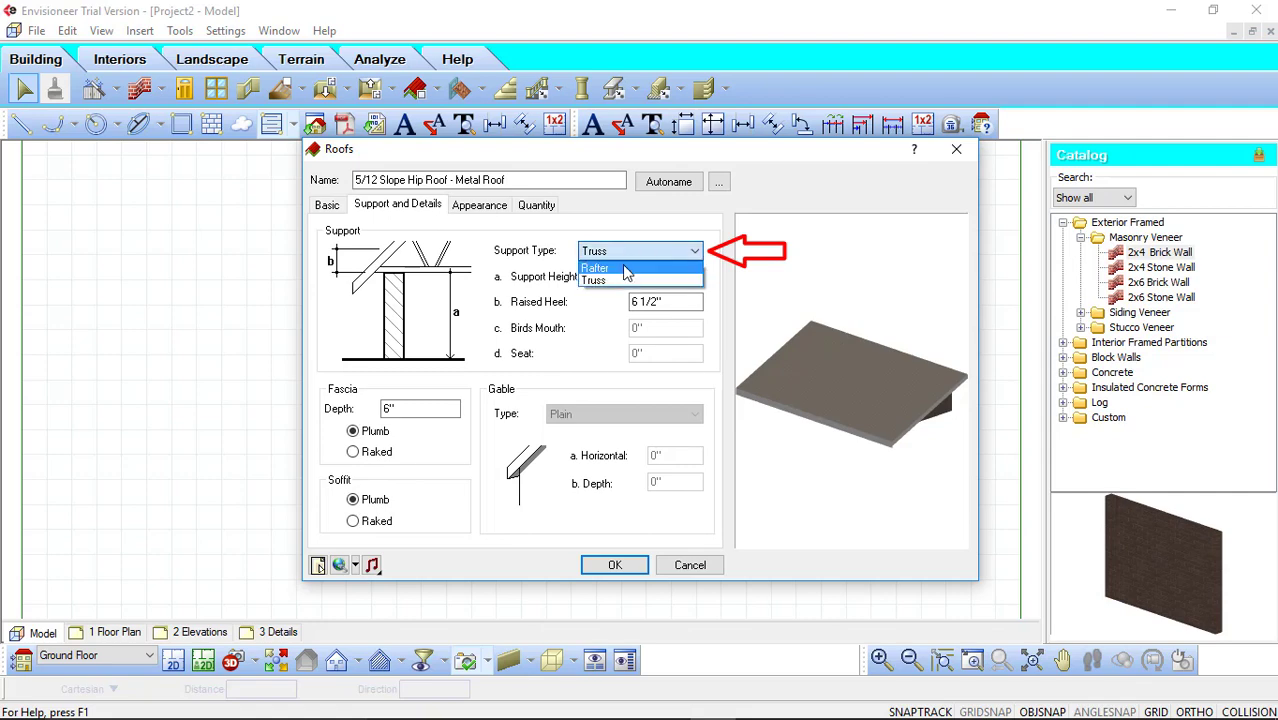
pyautogui.click(630, 268)
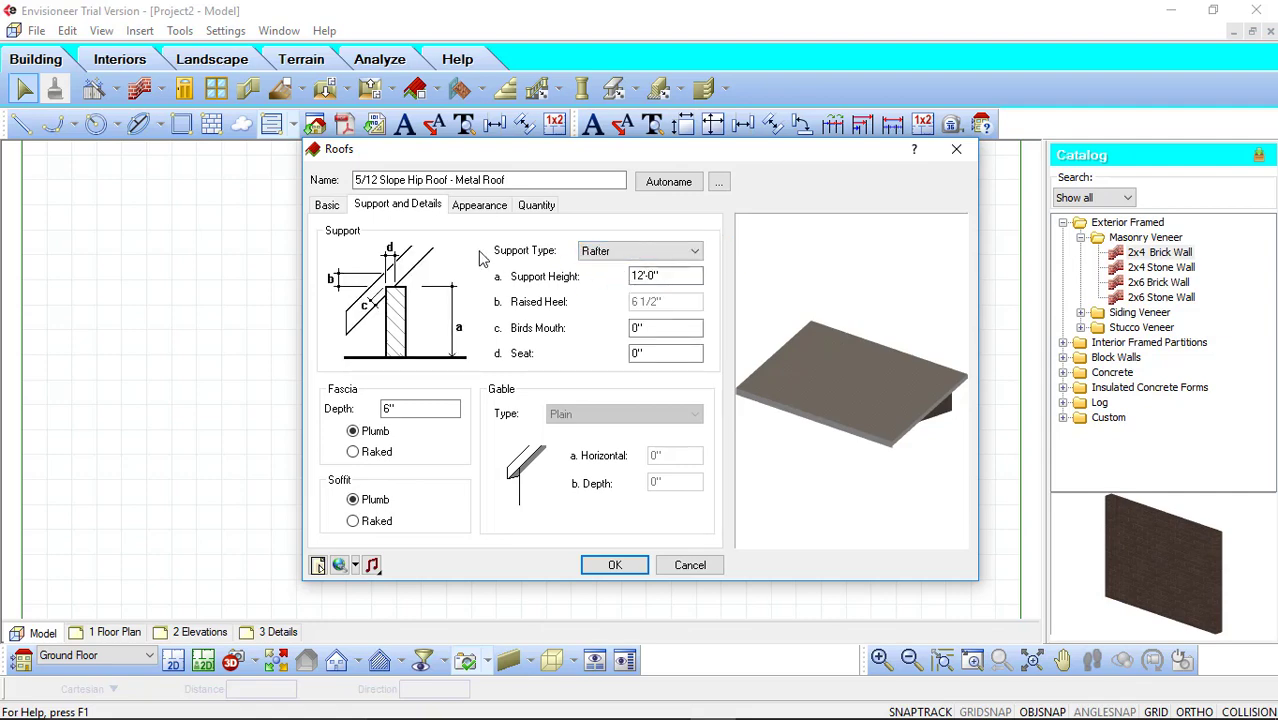
pyautogui.click(340, 210)
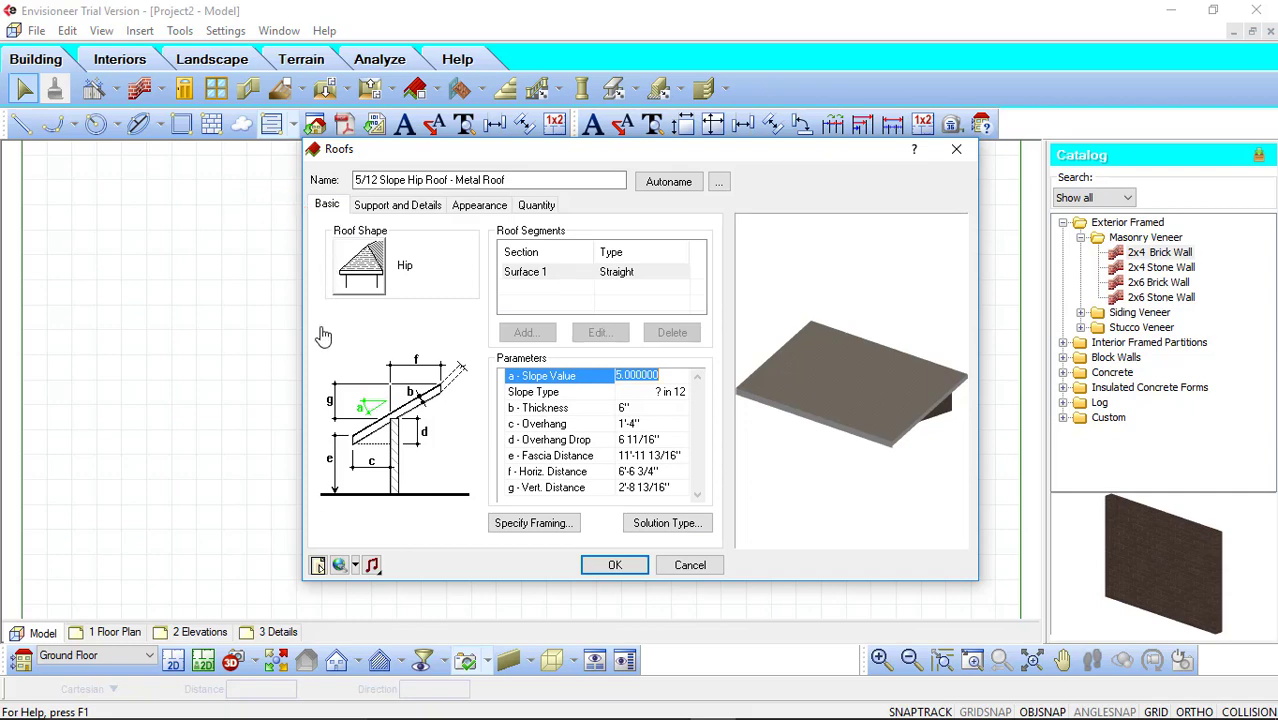
# - In the roof framing options, include valley, hip and ridge members in the framing
pyautogui.click(533, 525)
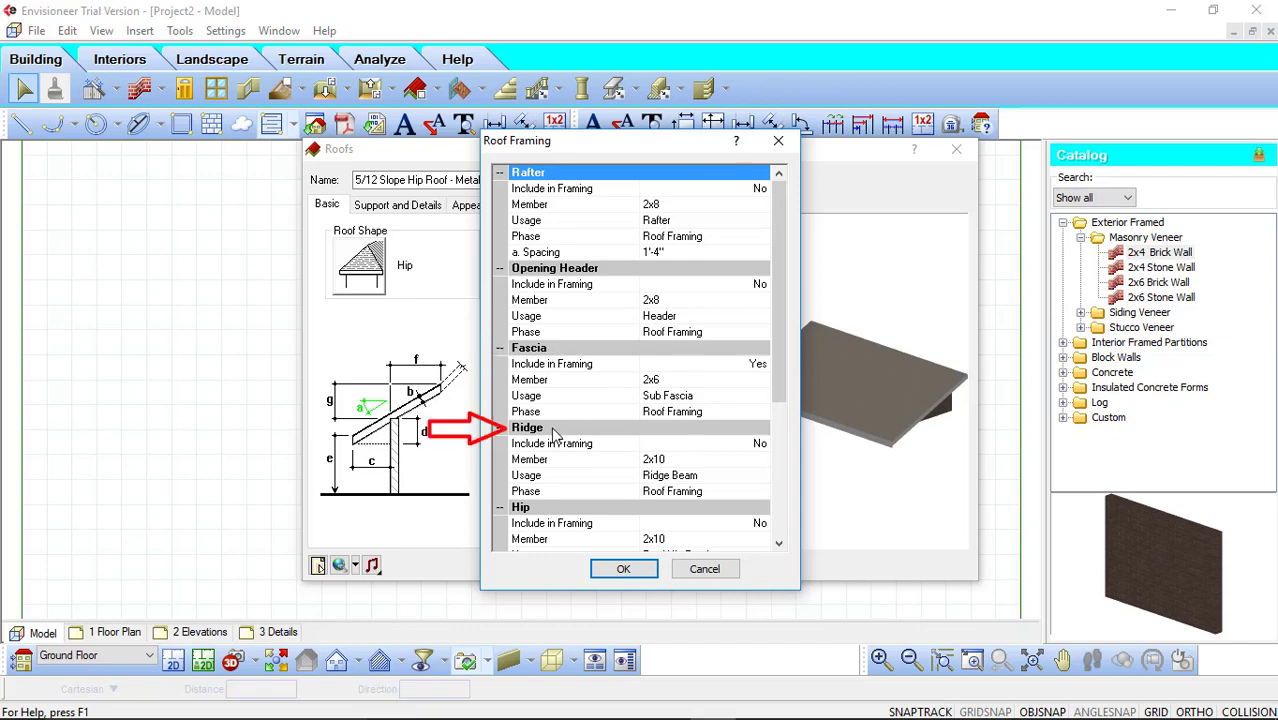
pyautogui.moveTo(780, 404); pyautogui.dragTo(779, 526)
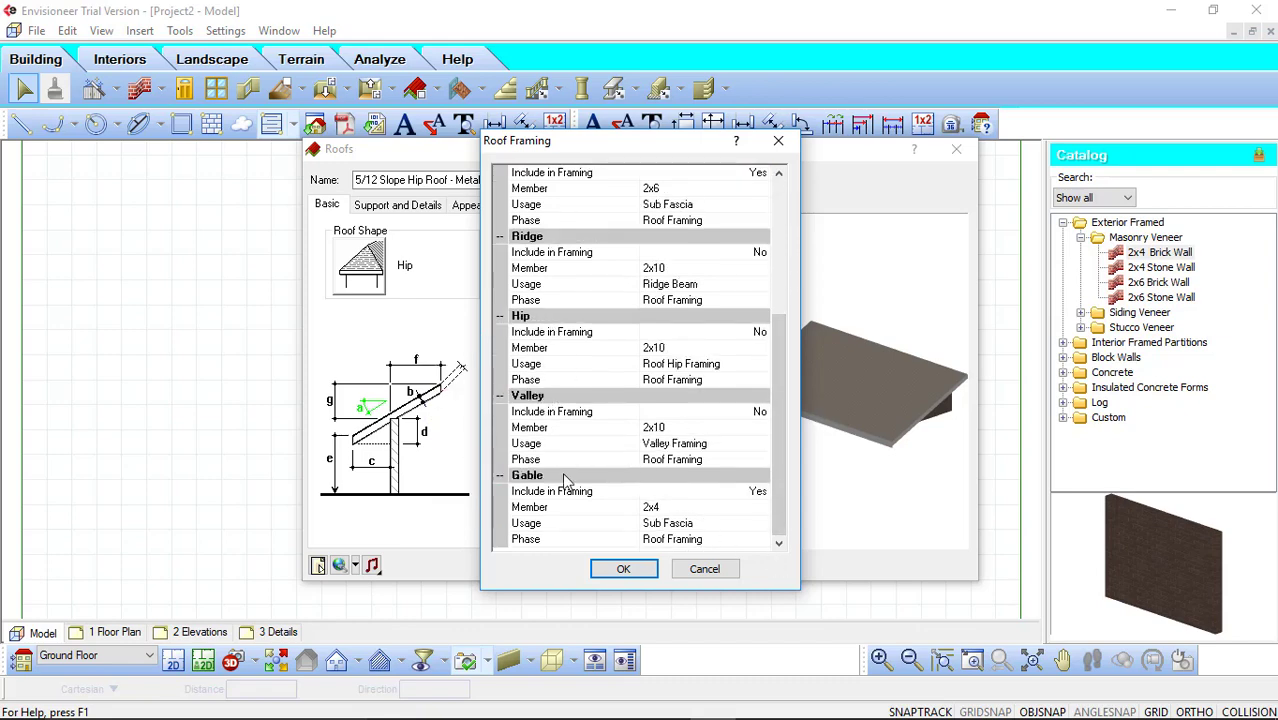
pyautogui.click(762, 412)
pyautogui.click(651, 441)
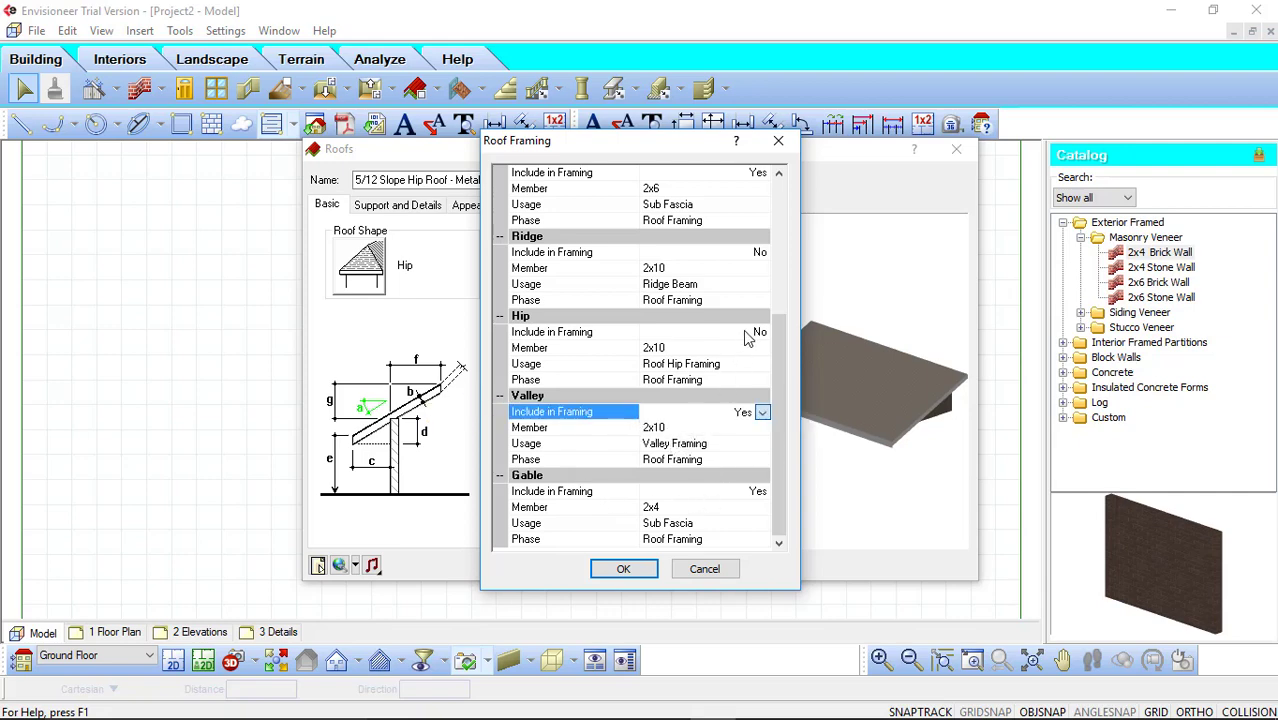
pyautogui.click(762, 332)
pyautogui.click(670, 361)
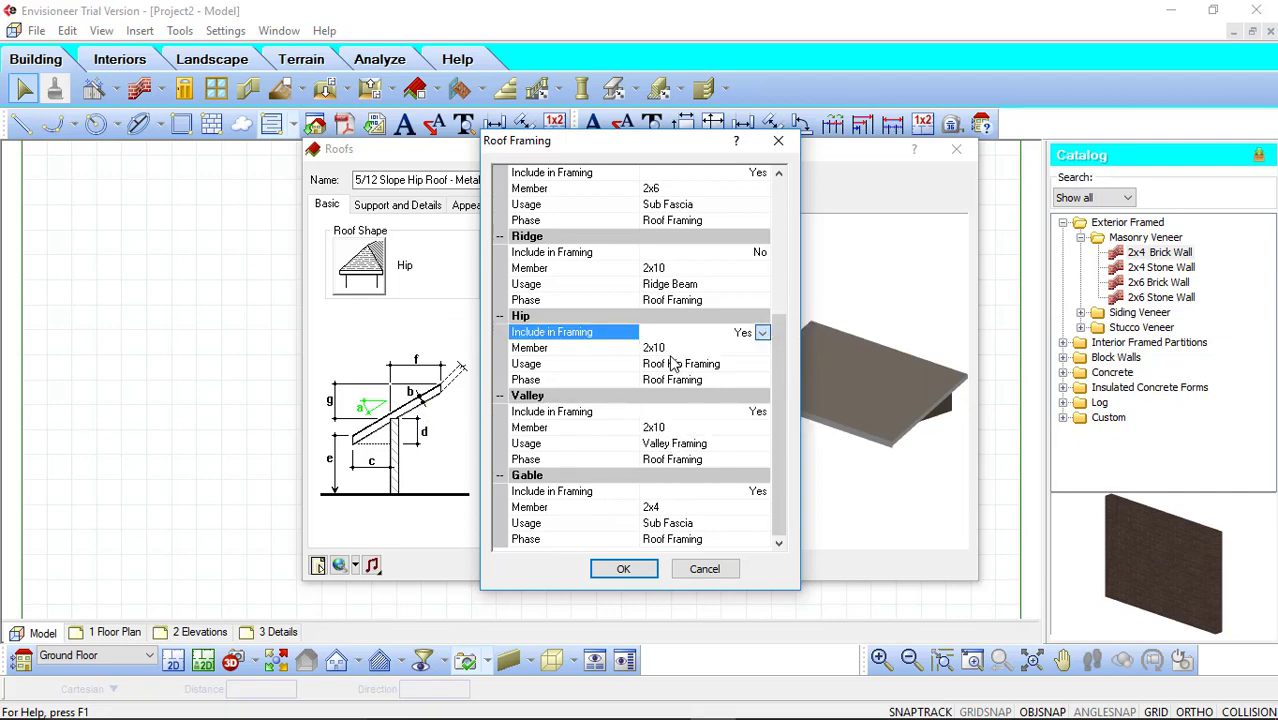
pyautogui.click(762, 252)
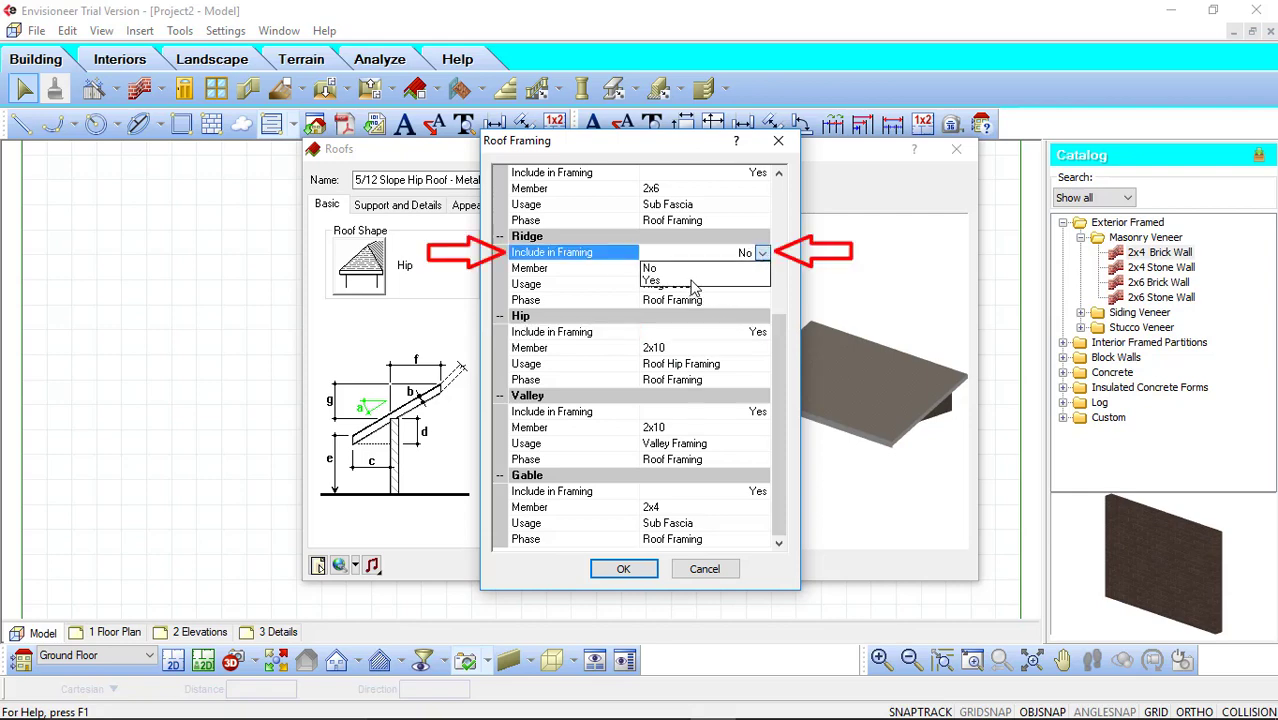
pyautogui.click(690, 281)
# - Also include opening headers and rafters, set rafter spacing to 24 (2'-0"), and confirm
pyautogui.click(778, 172)
pyautogui.scroll(4, 778, 175)
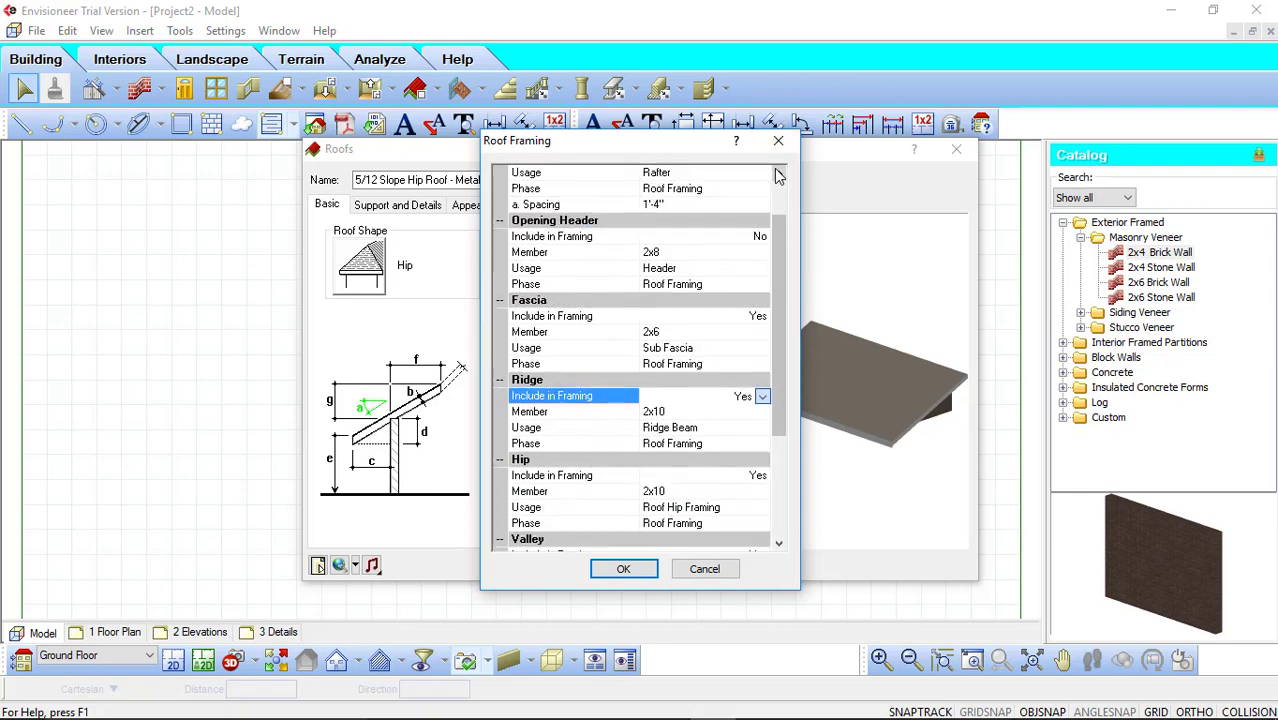
pyautogui.click(762, 284)
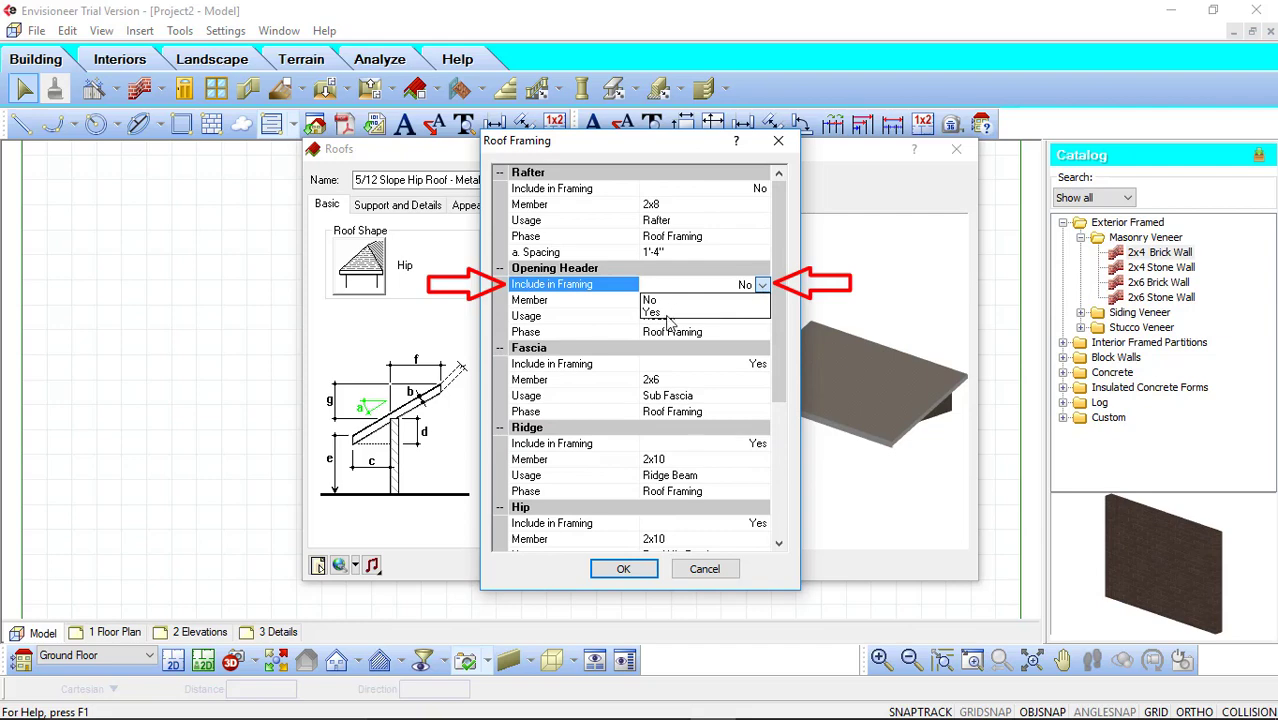
pyautogui.click(668, 314)
pyautogui.click(762, 189)
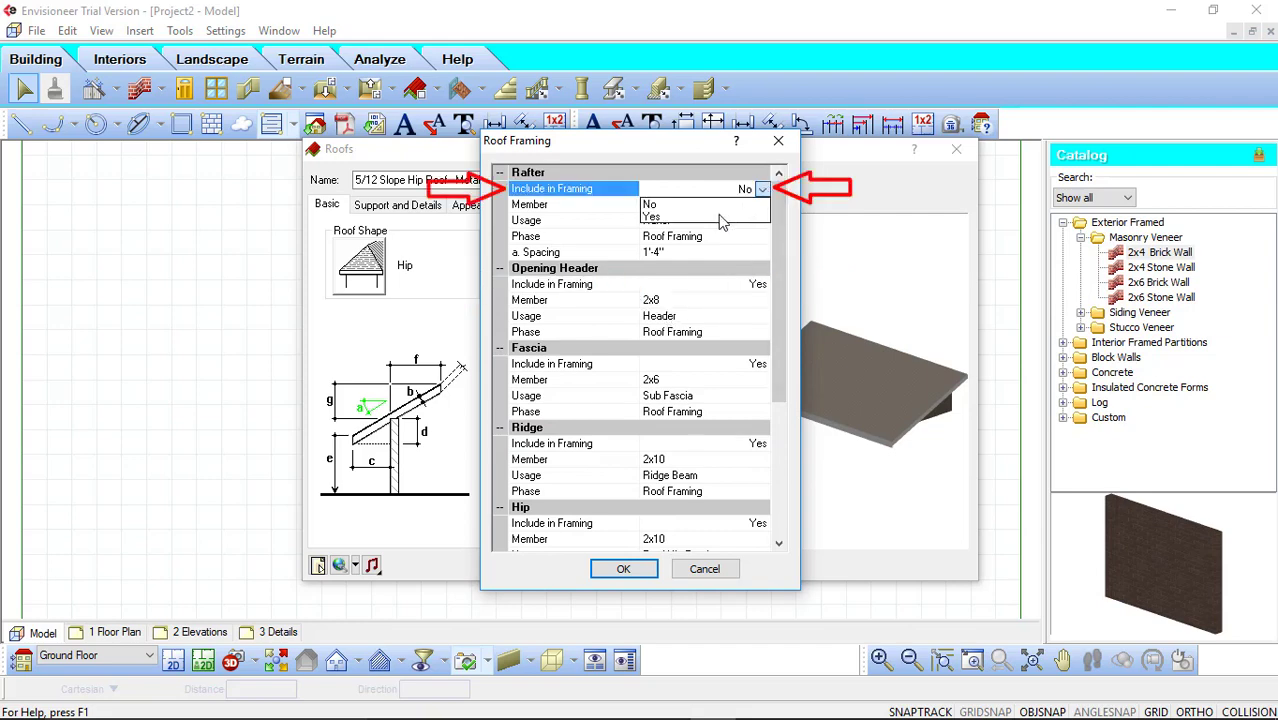
pyautogui.click(728, 217)
pyautogui.click(656, 252)
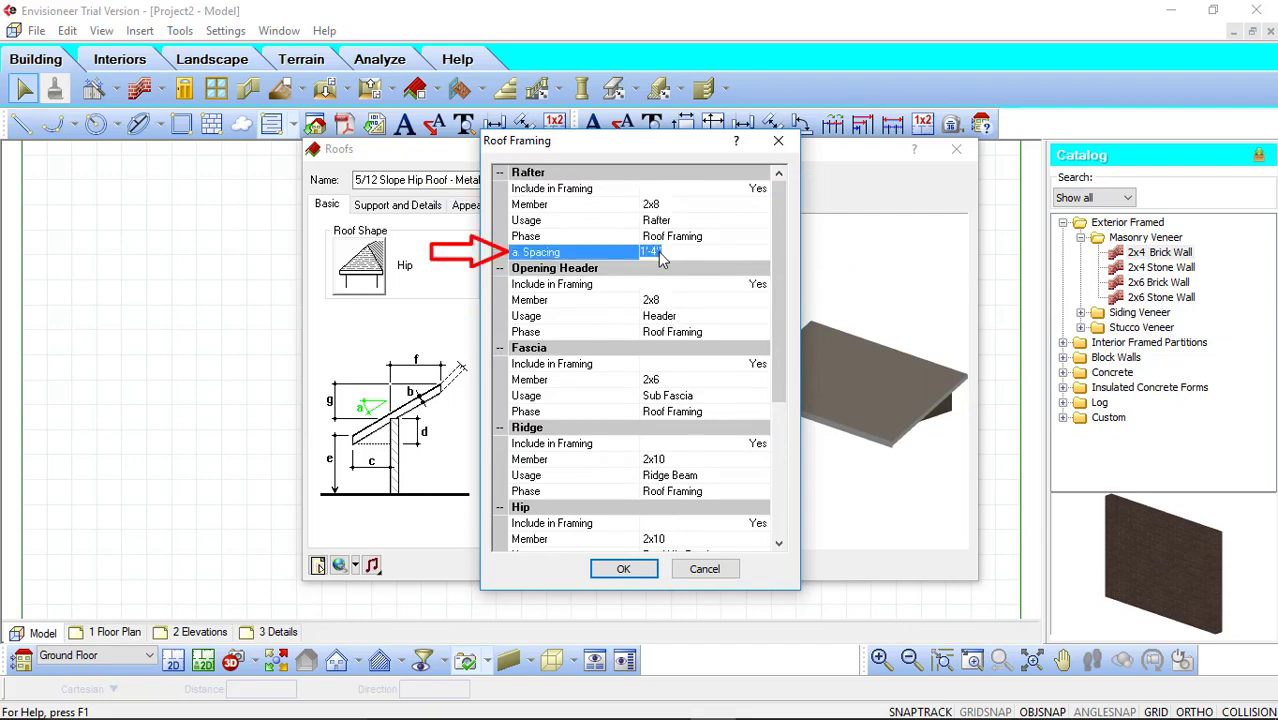
pyautogui.write('24')
pyautogui.press('Return')
pyautogui.click(641, 573)
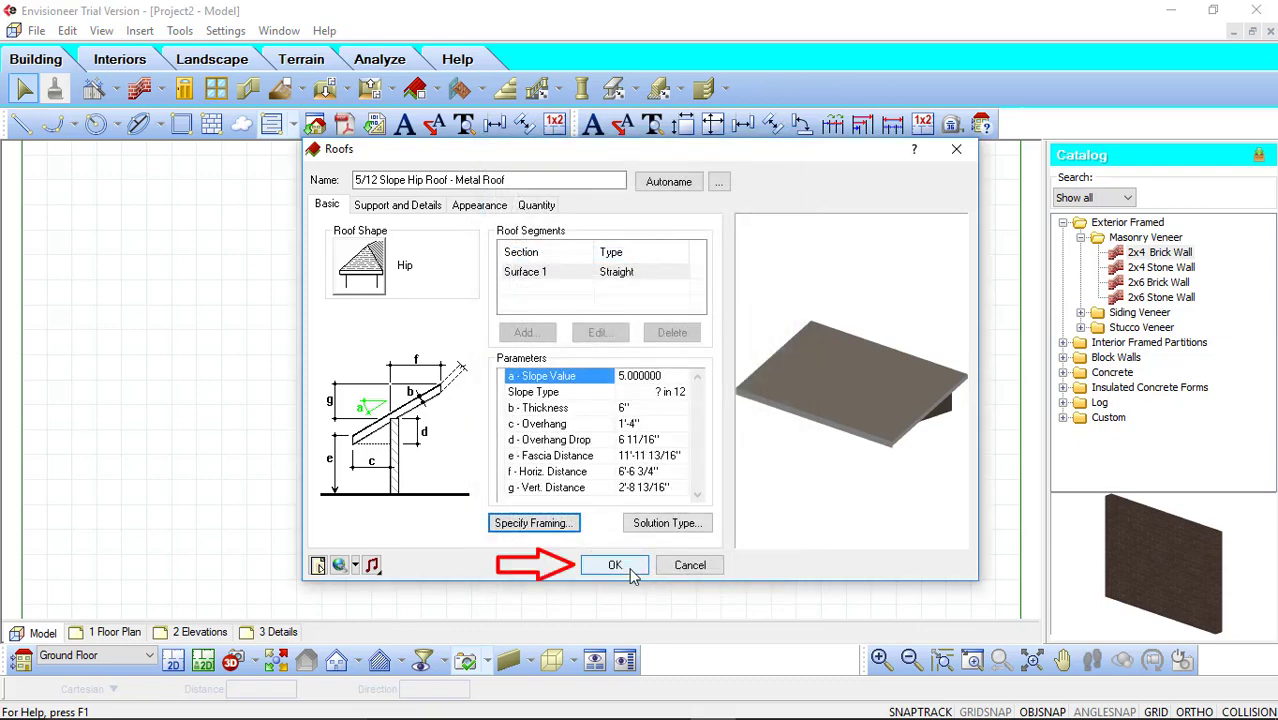
# - Apply the roof, display the framing members, and view the barn in 3D from the top-left corner
pyautogui.click(641, 573)
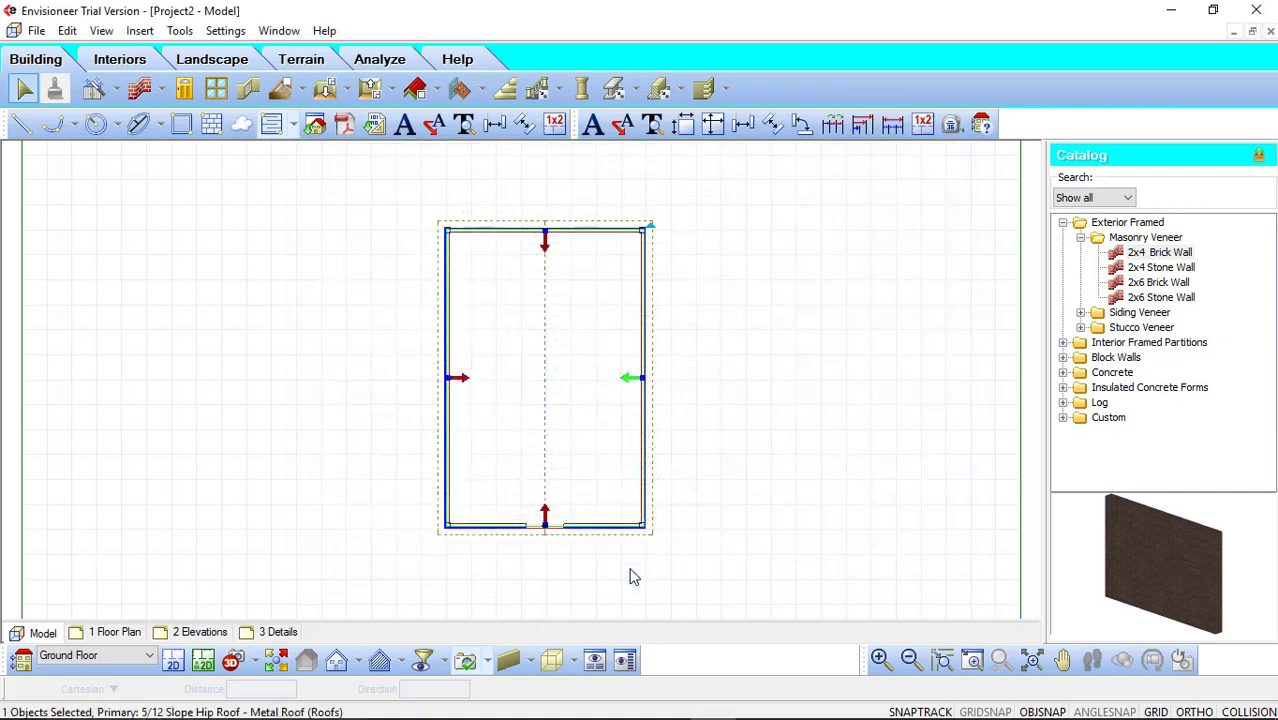
pyautogui.click(529, 662)
pyautogui.click(545, 624)
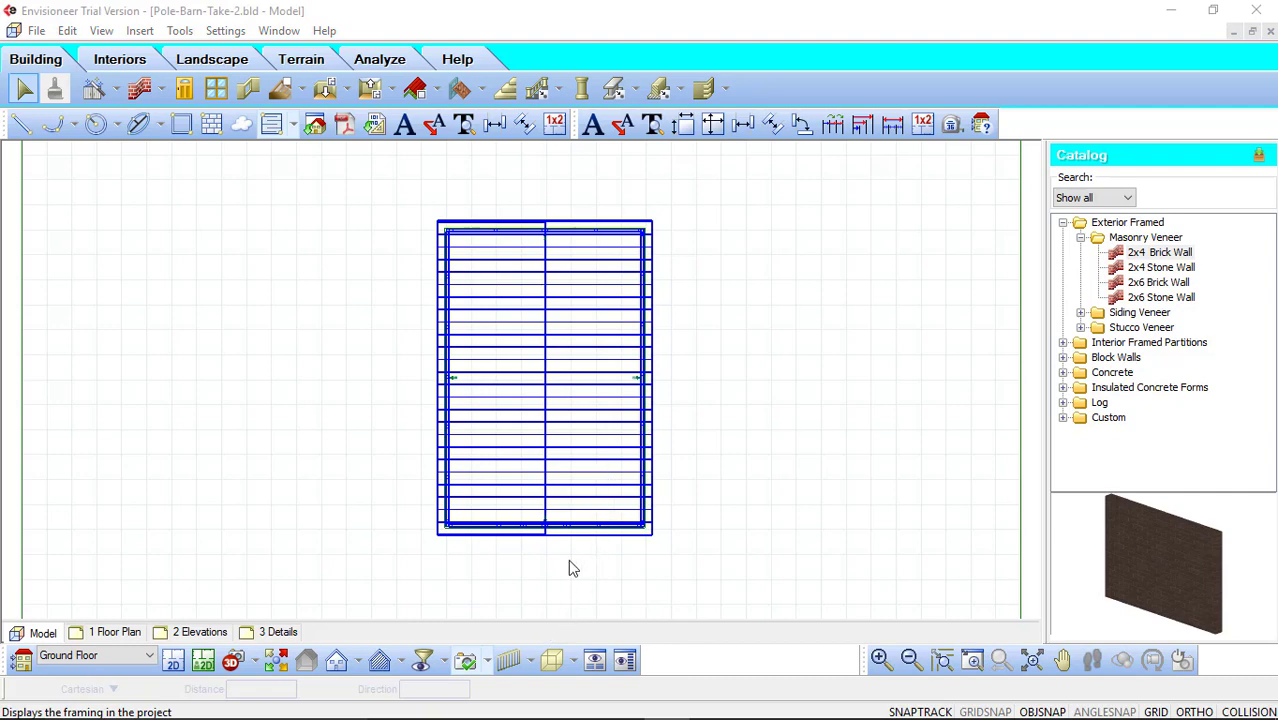
pyautogui.click(234, 661)
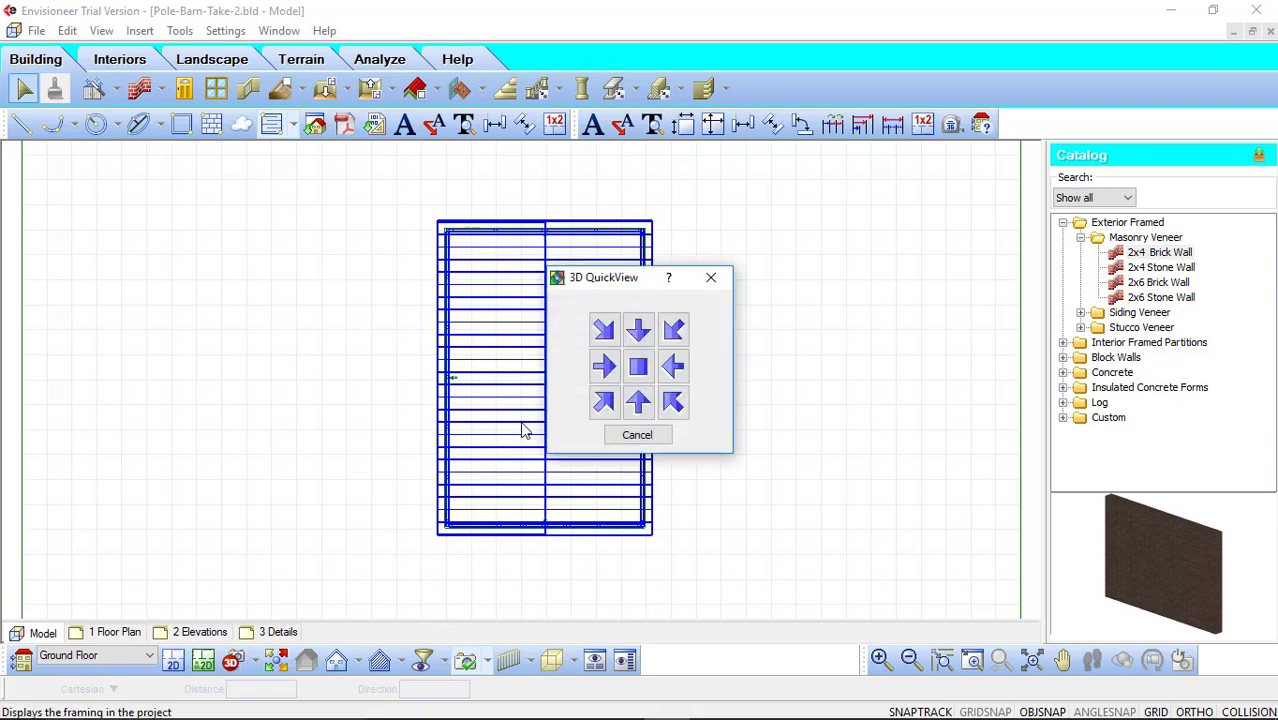
pyautogui.click(600, 330)
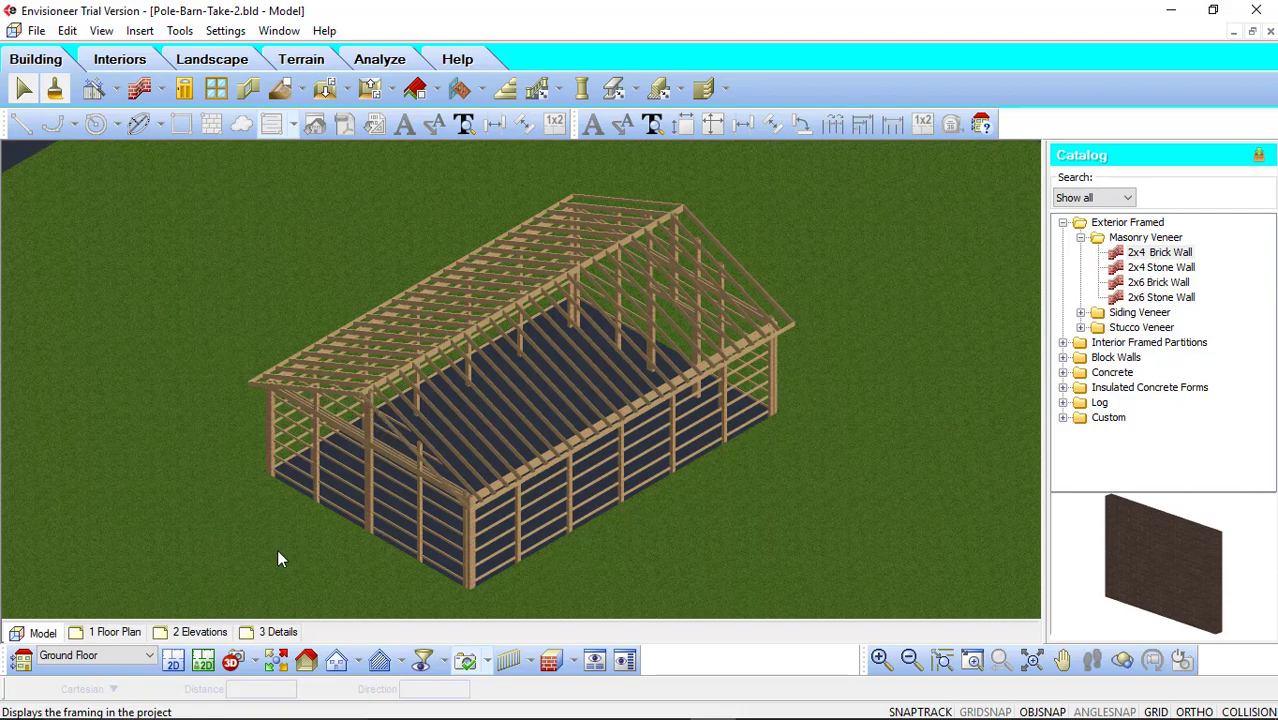
# - Turn on Display for Floor surfaces under Floors in the View Filter
pyautogui.click(422, 660)
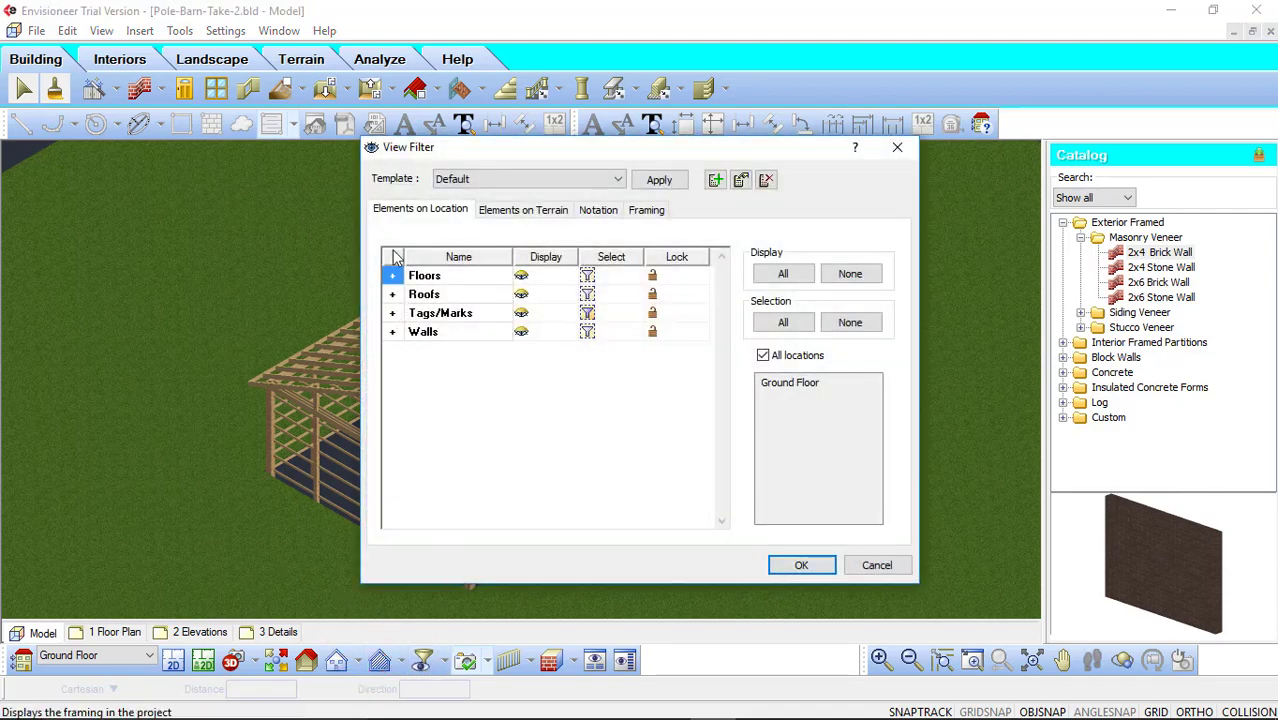
pyautogui.click(392, 275)
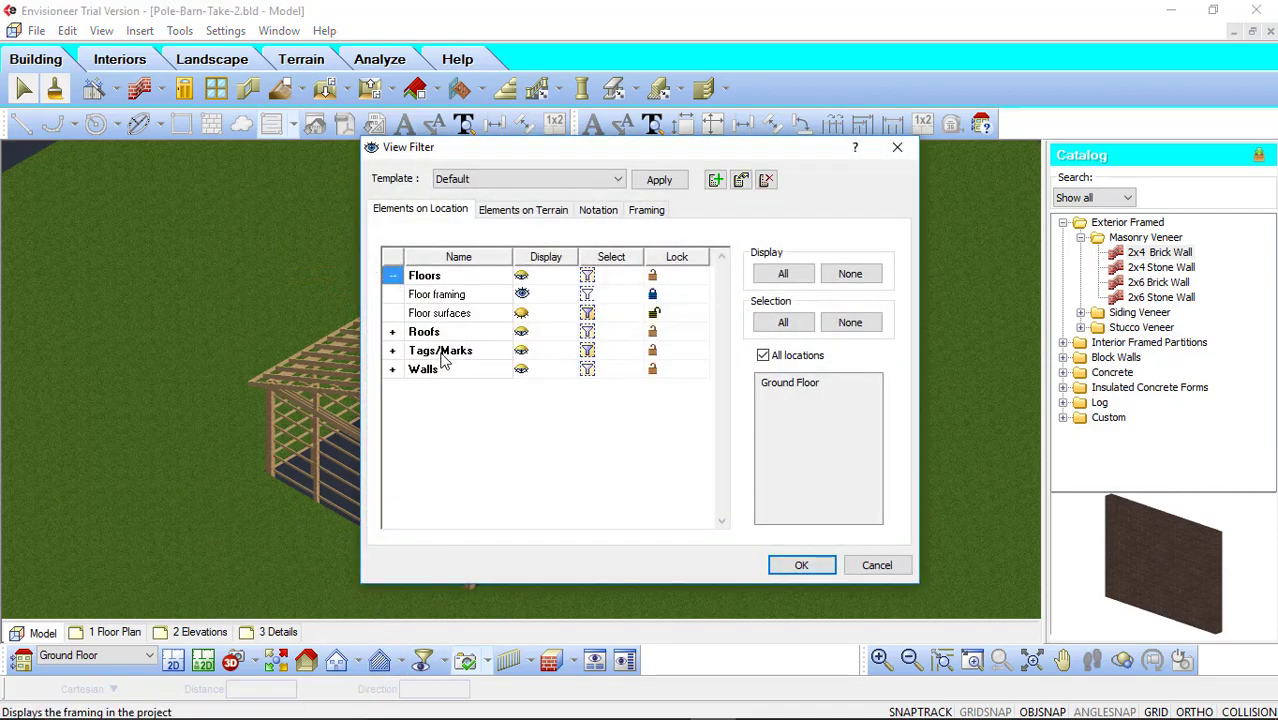
pyautogui.click(521, 313)
pyautogui.click(795, 566)
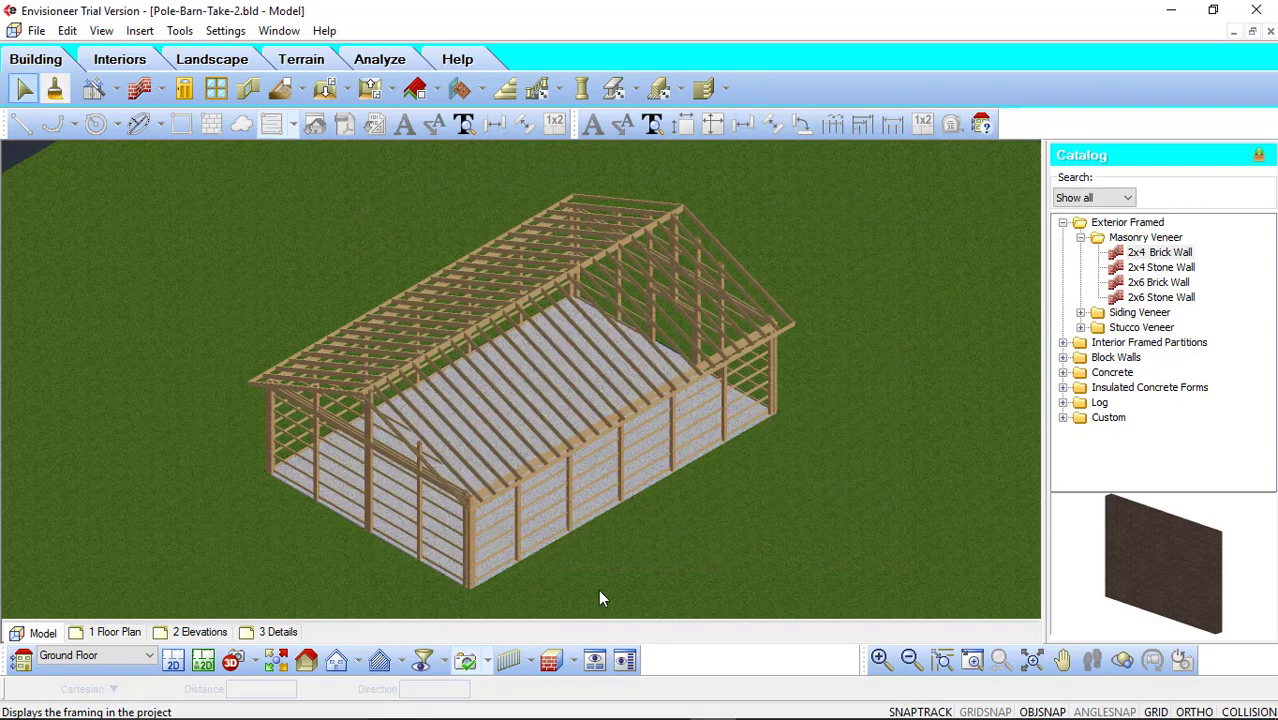
# - Switch to a 3D Perspective camera view and orbit the camera around the barn
pyautogui.click(253, 661)
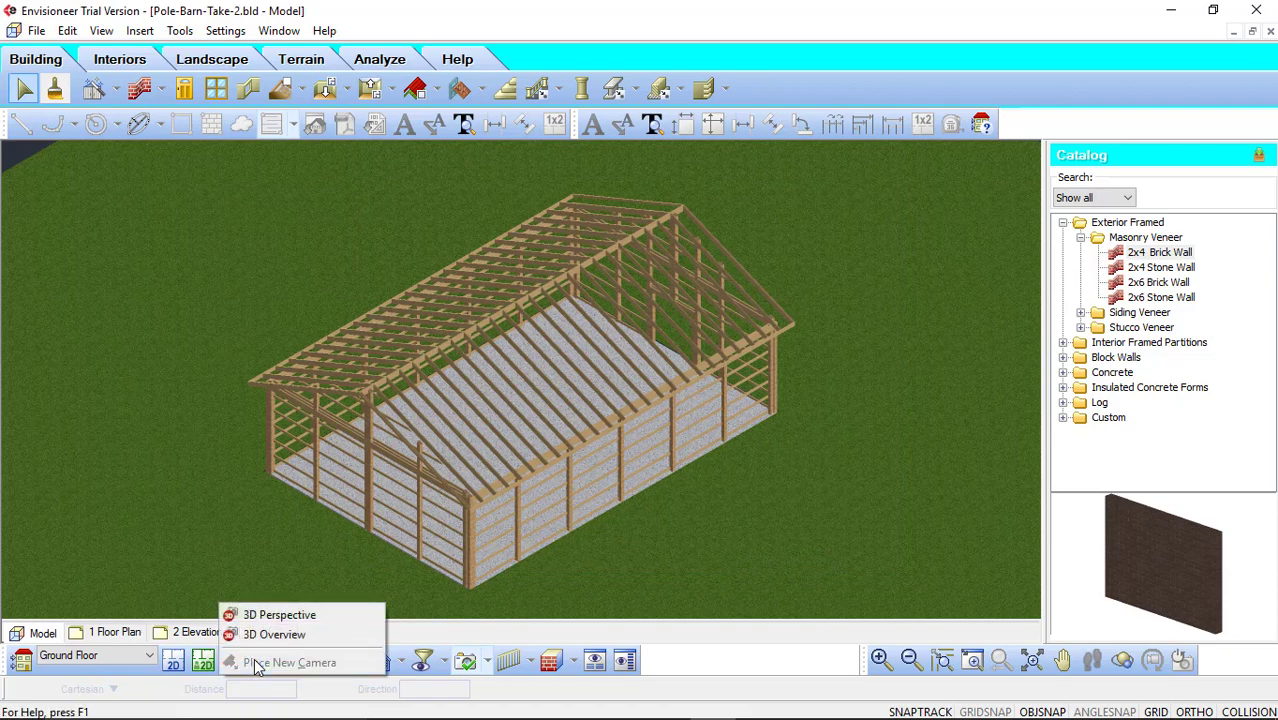
pyautogui.click(270, 614)
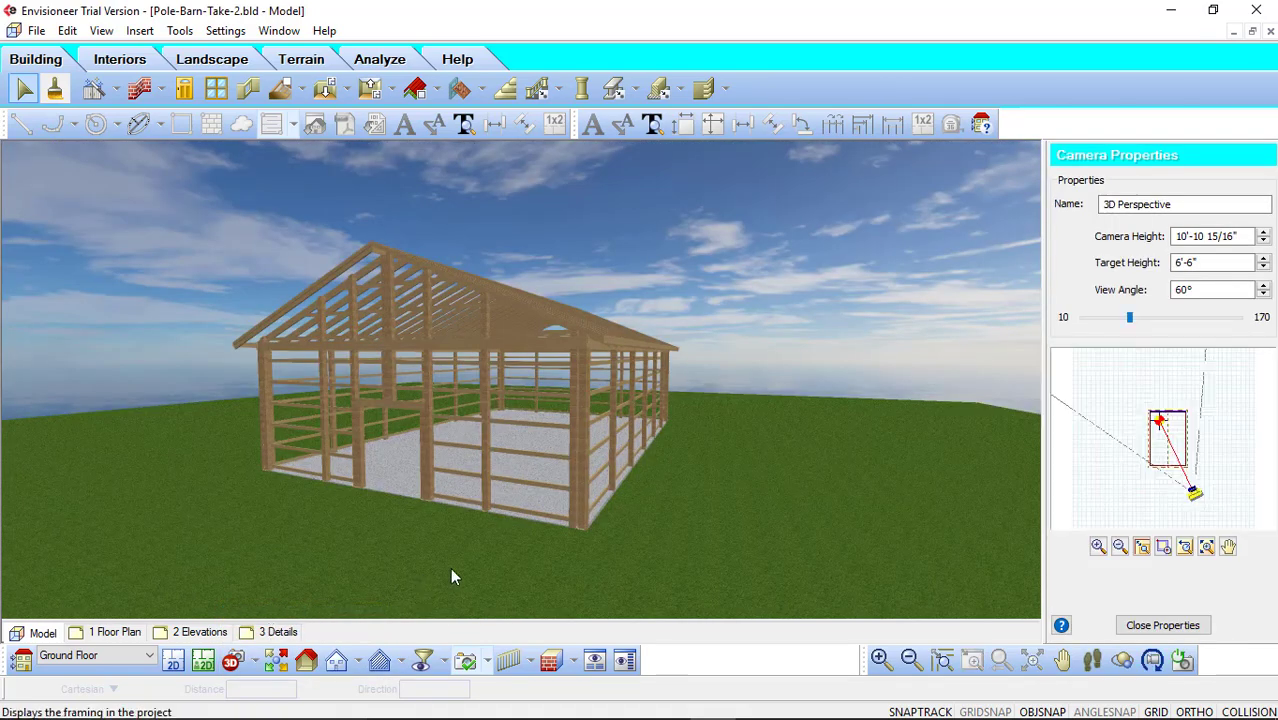
pyautogui.click(1091, 660)
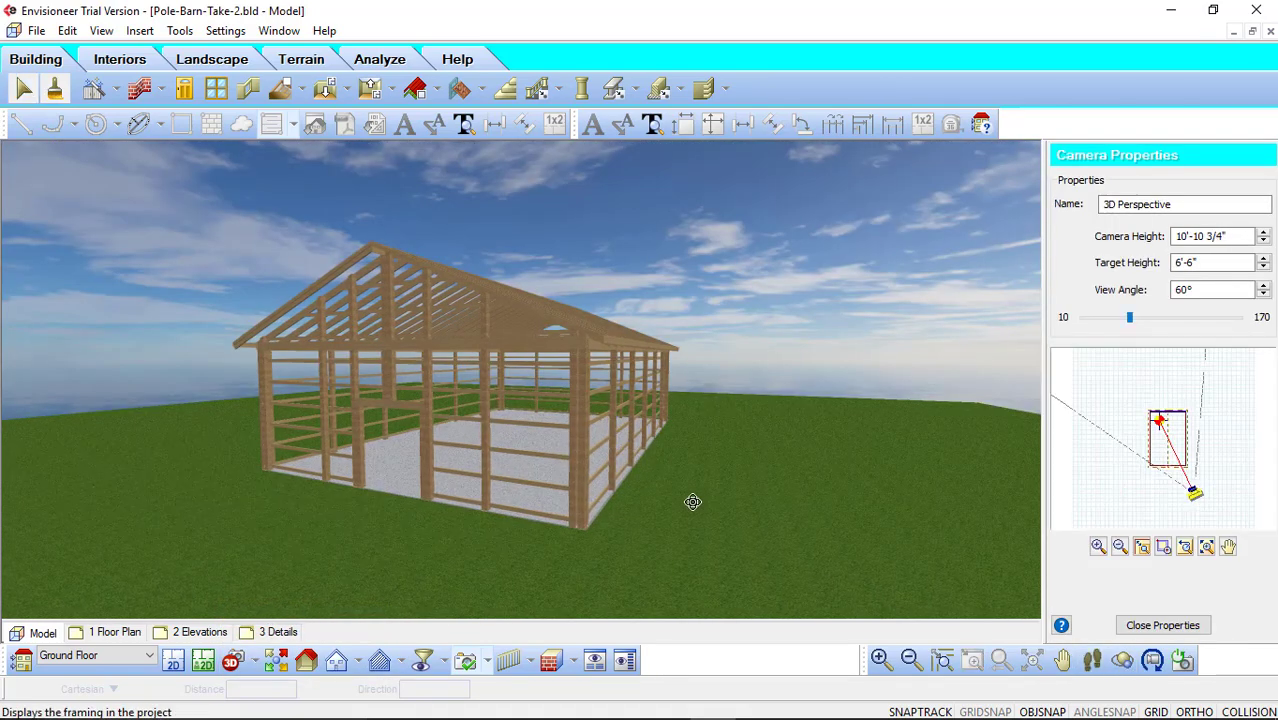
pyautogui.moveTo(688, 501); pyautogui.dragTo(258, 555)
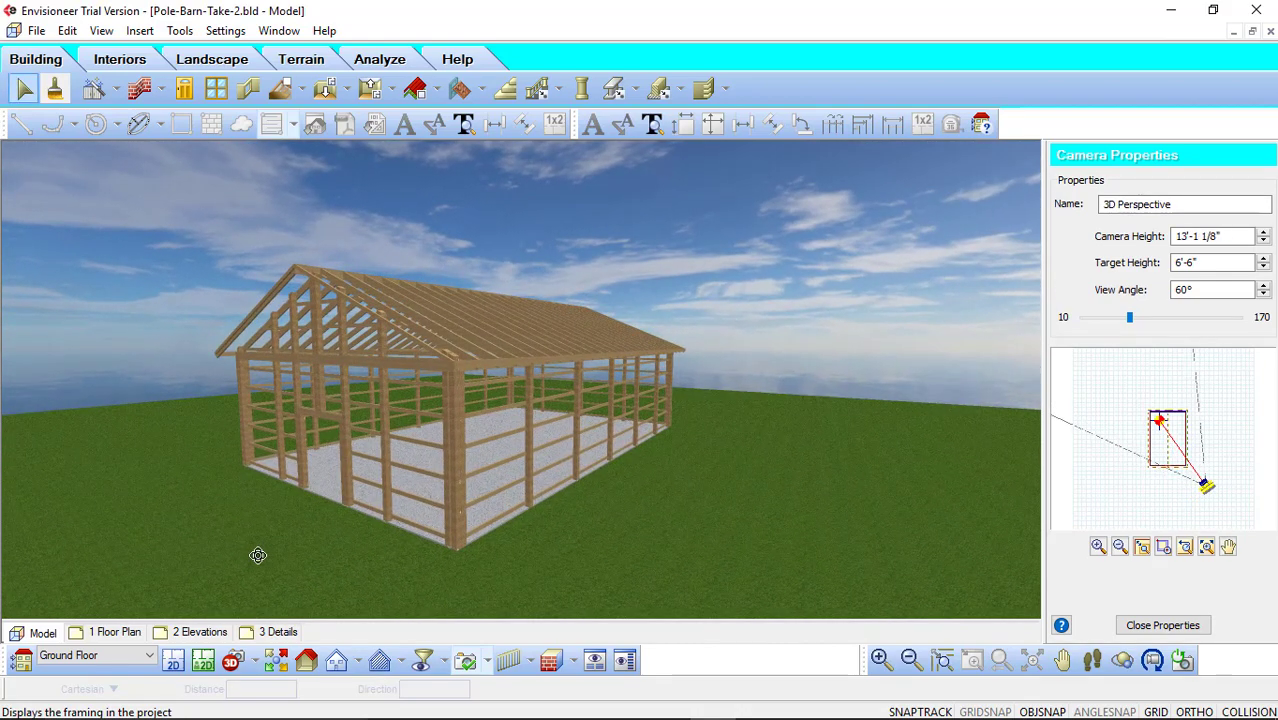